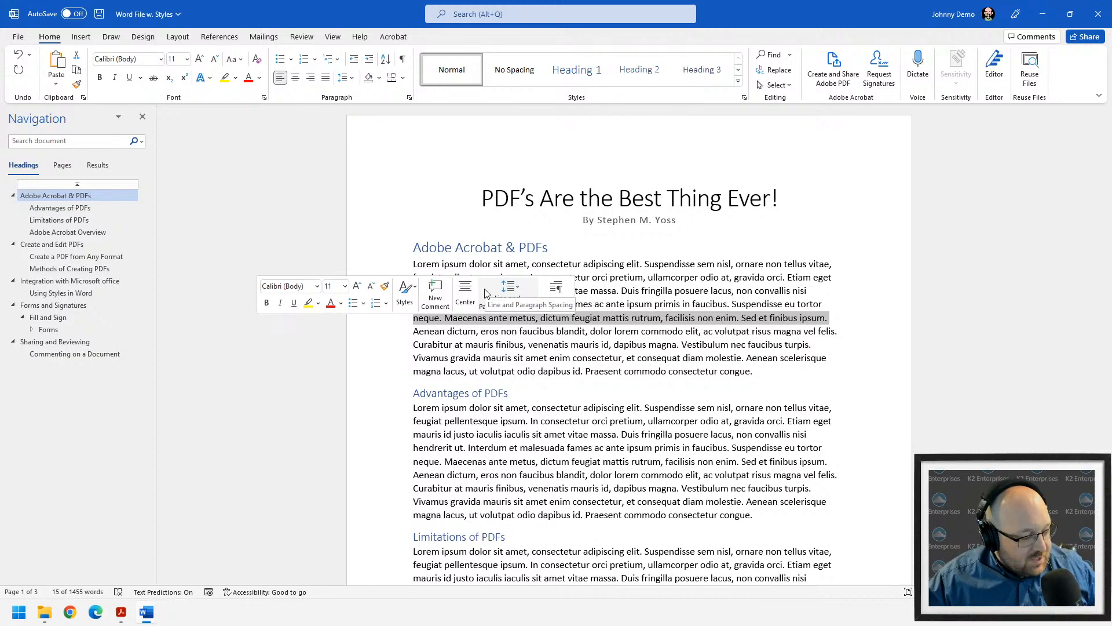
- Clear the paragraph selection, scroll up, and show the Acrobat ribbon's PDF commands
{"action": "left_click", "coordinate": [631, 344]}
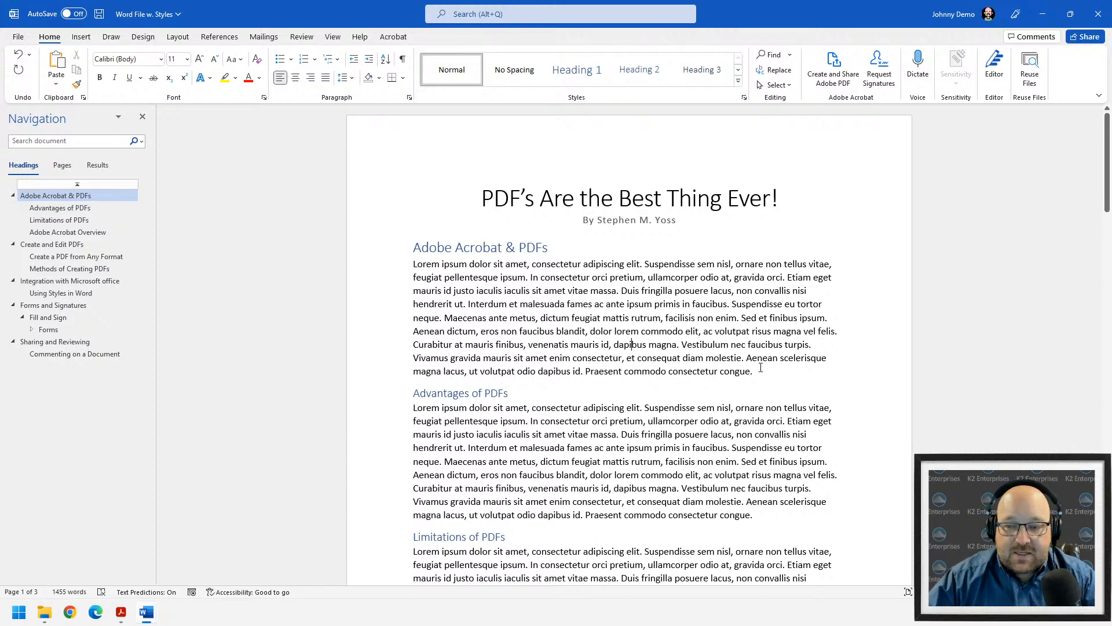
{"action": "scroll", "coordinate": [761, 367], "scroll_direction": "up", "scroll_amount": 2, "text": "ctrl"}
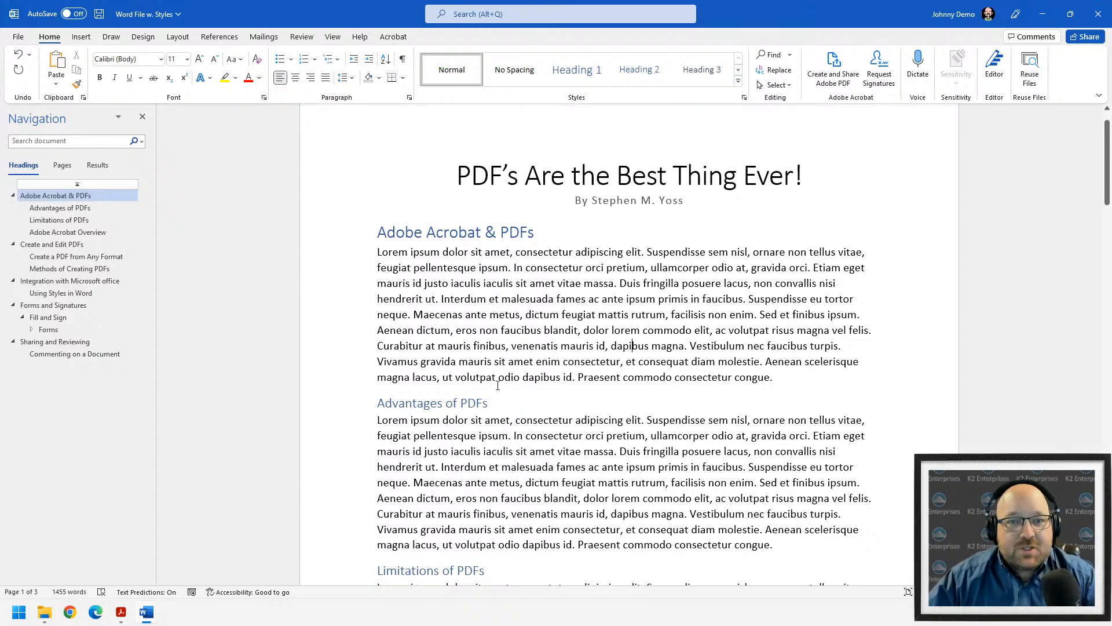
{"action": "left_click", "coordinate": [400, 38]}
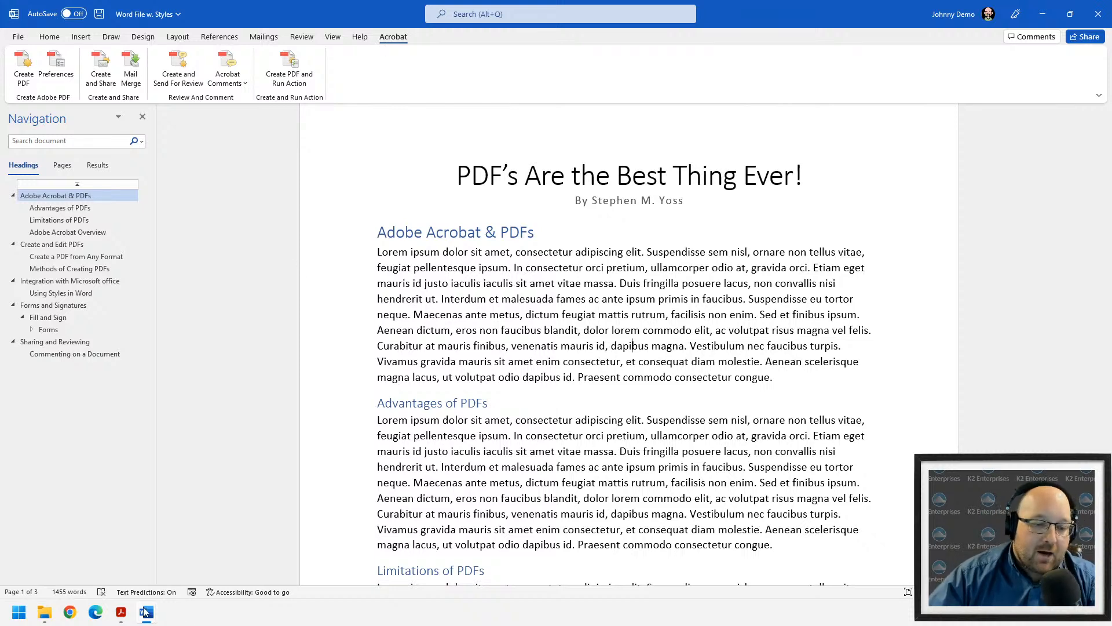
{"action": "left_click", "coordinate": [121, 612]}
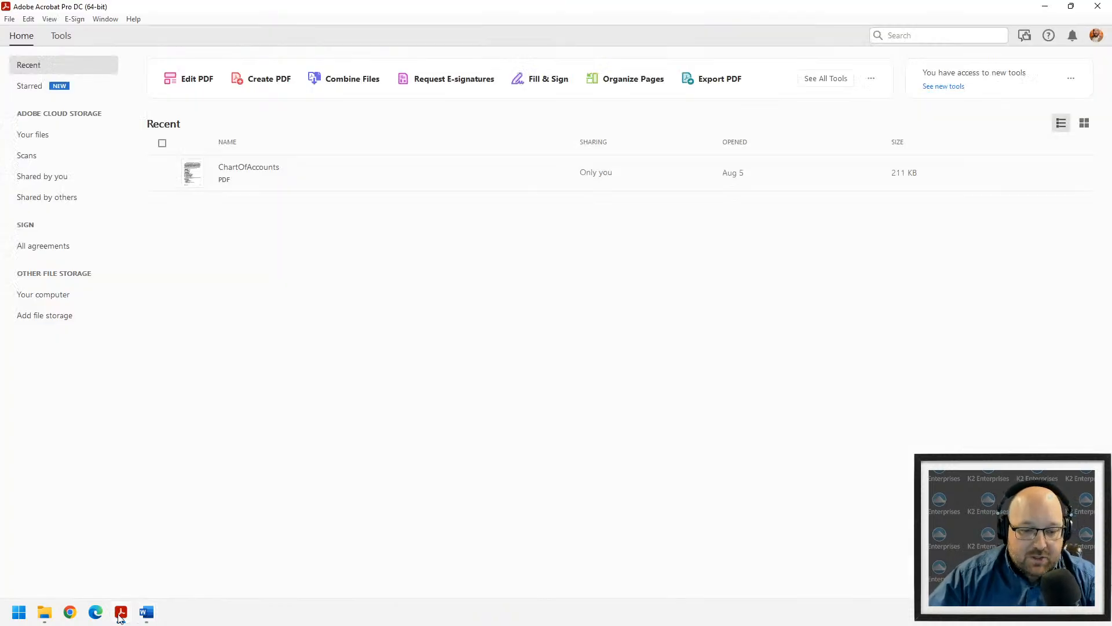
{"action": "left_click", "coordinate": [68, 36]}
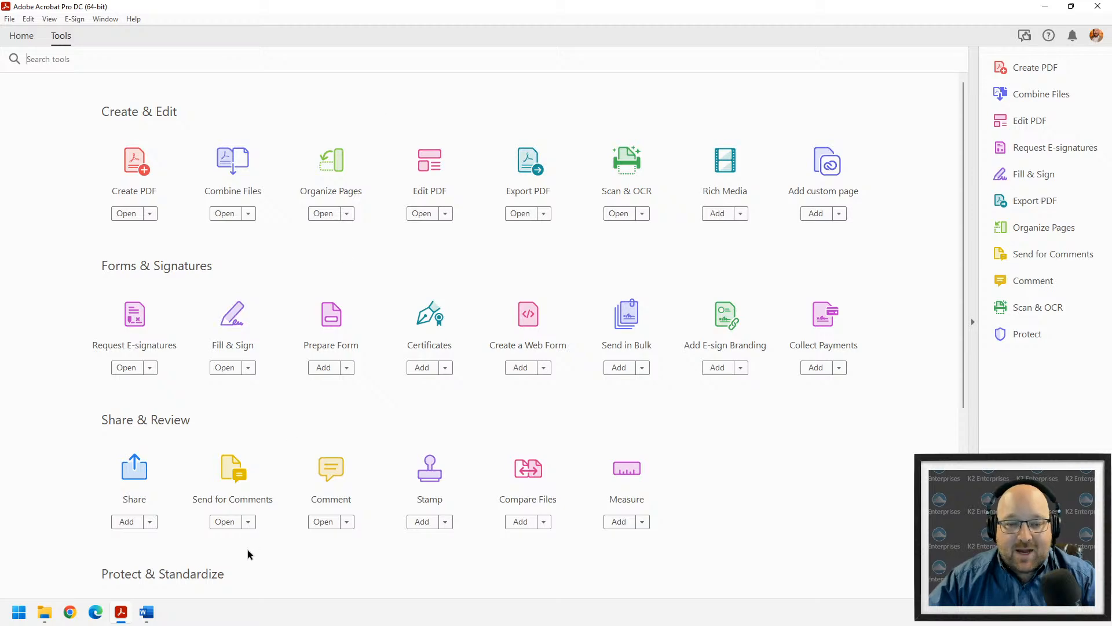
{"action": "left_click", "coordinate": [146, 613]}
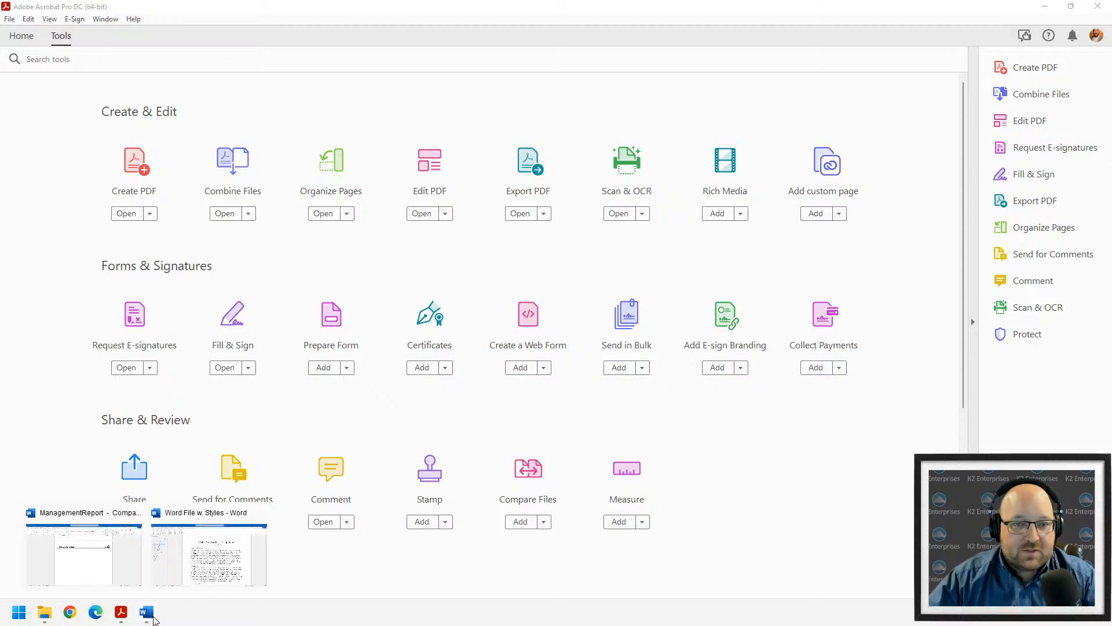
{"action": "left_click", "coordinate": [136, 512]}
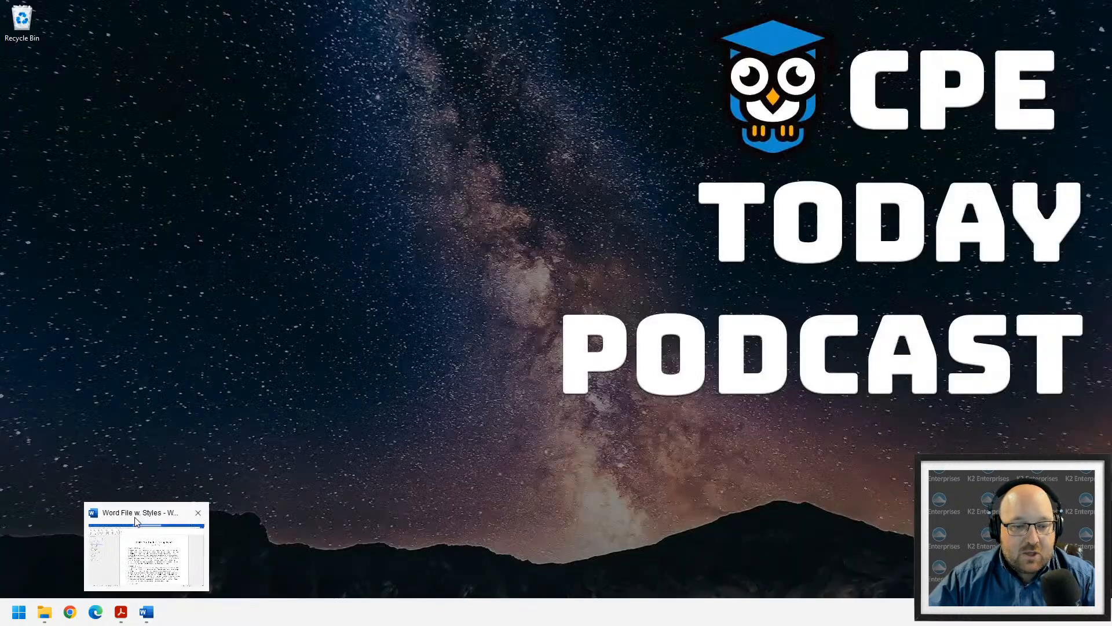
{"action": "left_click", "coordinate": [170, 544]}
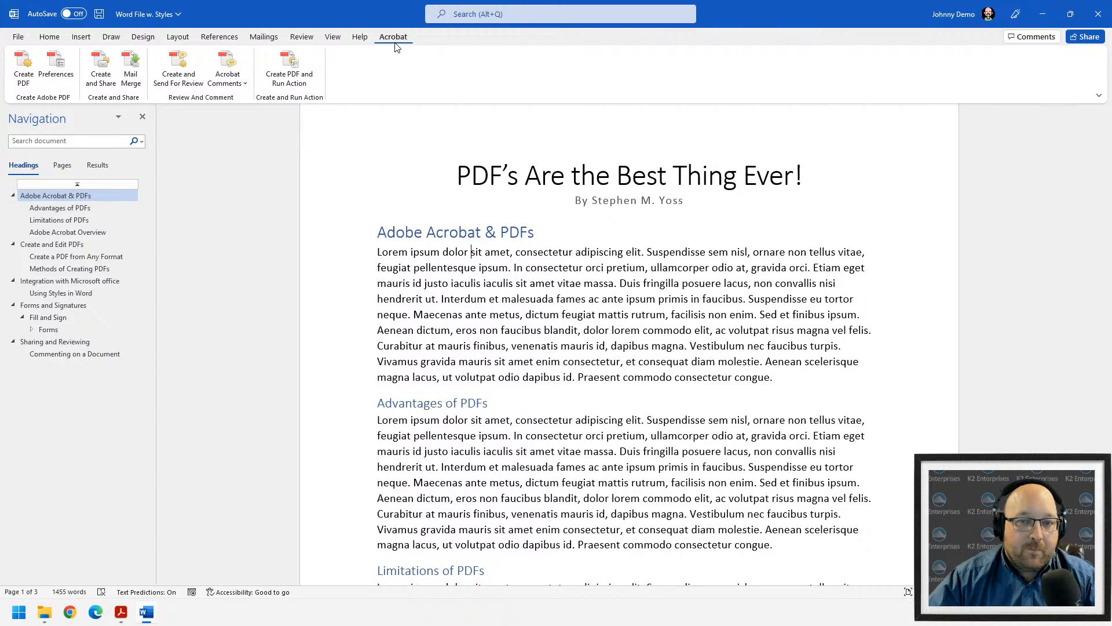
- Try Create PDF, saving and replacing Word File w. Styles.pdf, then dismiss the licence error
{"action": "left_click", "coordinate": [45, 43]}
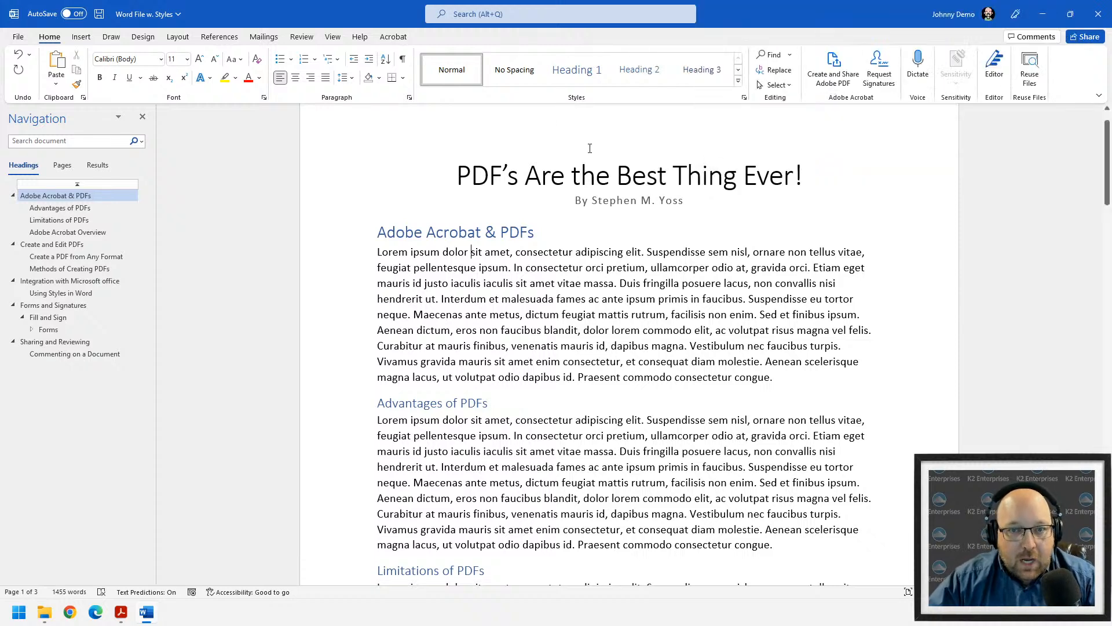
{"action": "left_click", "coordinate": [393, 37]}
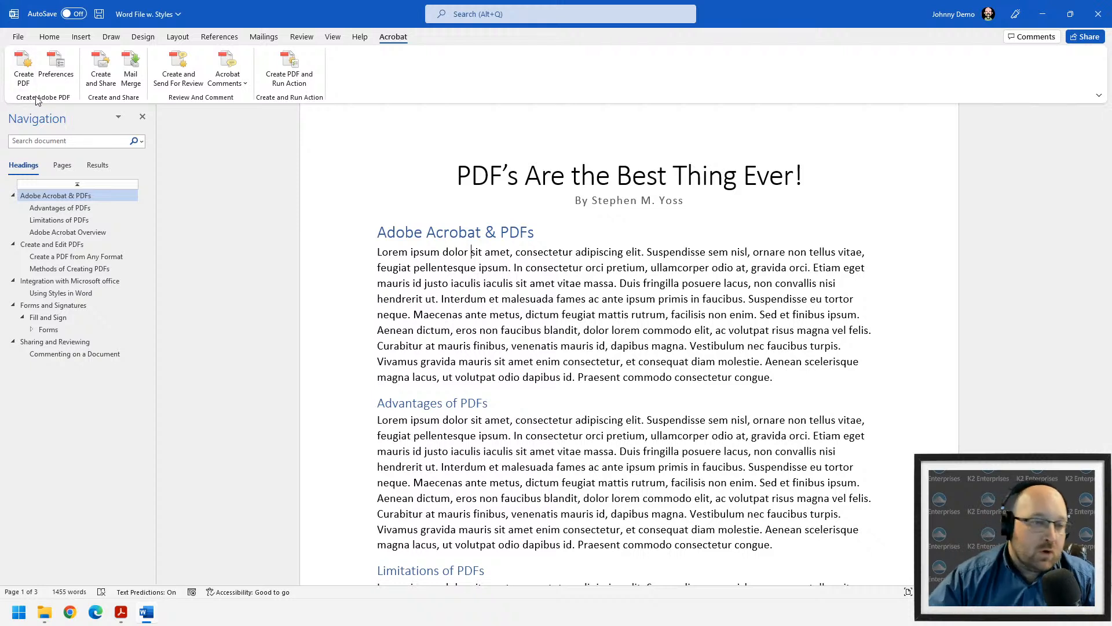
{"action": "left_click", "coordinate": [23, 67]}
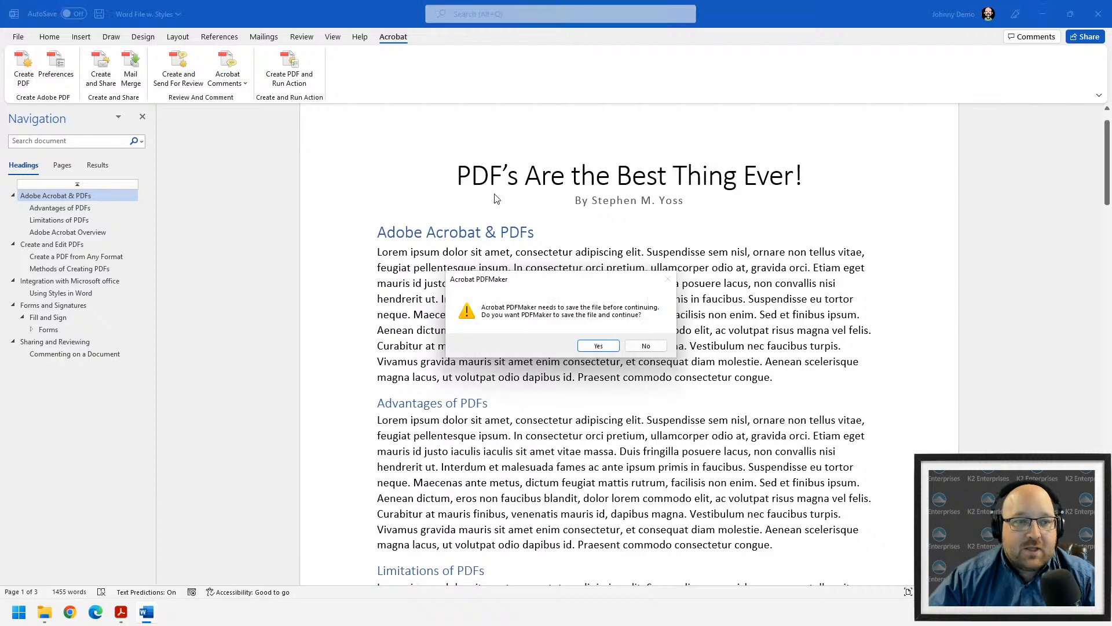
{"action": "left_click", "coordinate": [598, 345]}
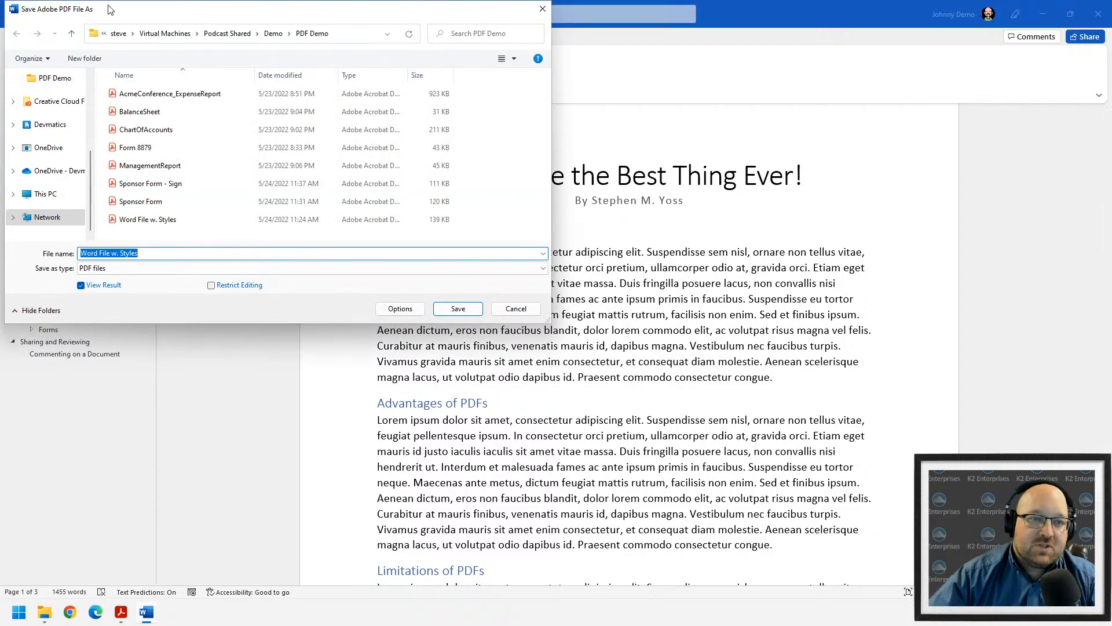
{"action": "left_click", "coordinate": [625, 365]}
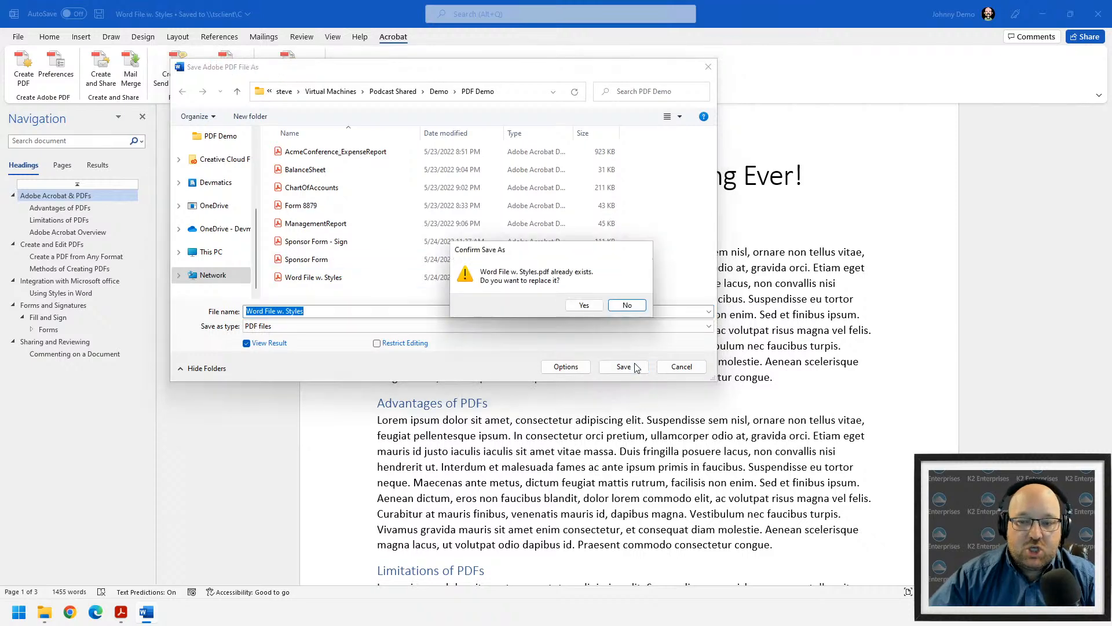
{"action": "left_click", "coordinate": [584, 305]}
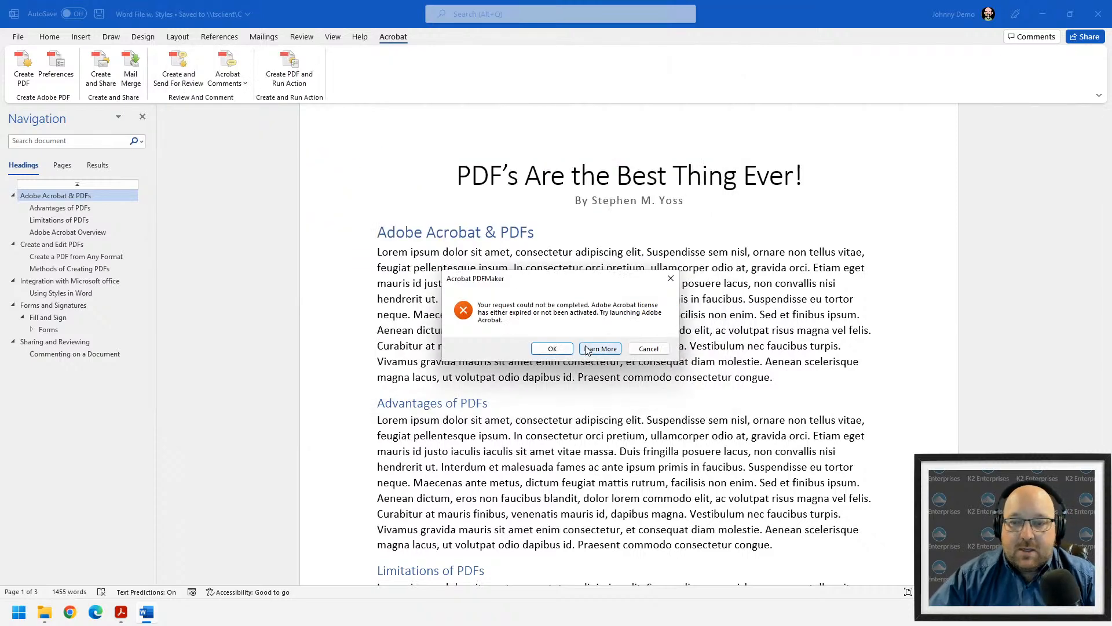
{"action": "left_click", "coordinate": [552, 349]}
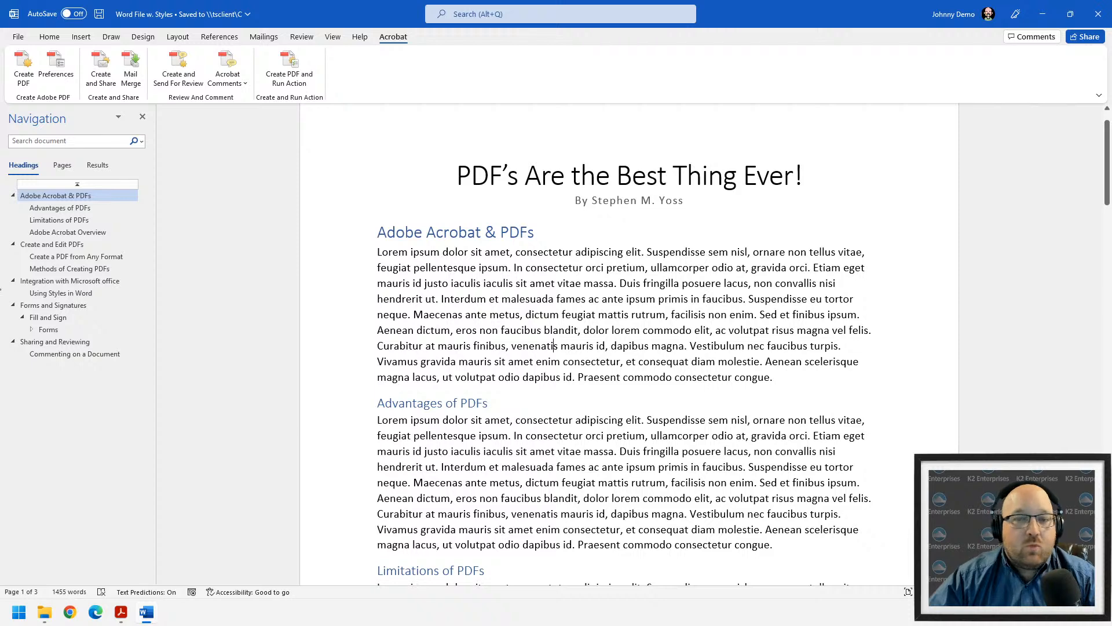
- Retry the conversion over Word File w. Styles.pdf and dismiss the licence error again
{"action": "left_click", "coordinate": [24, 69]}
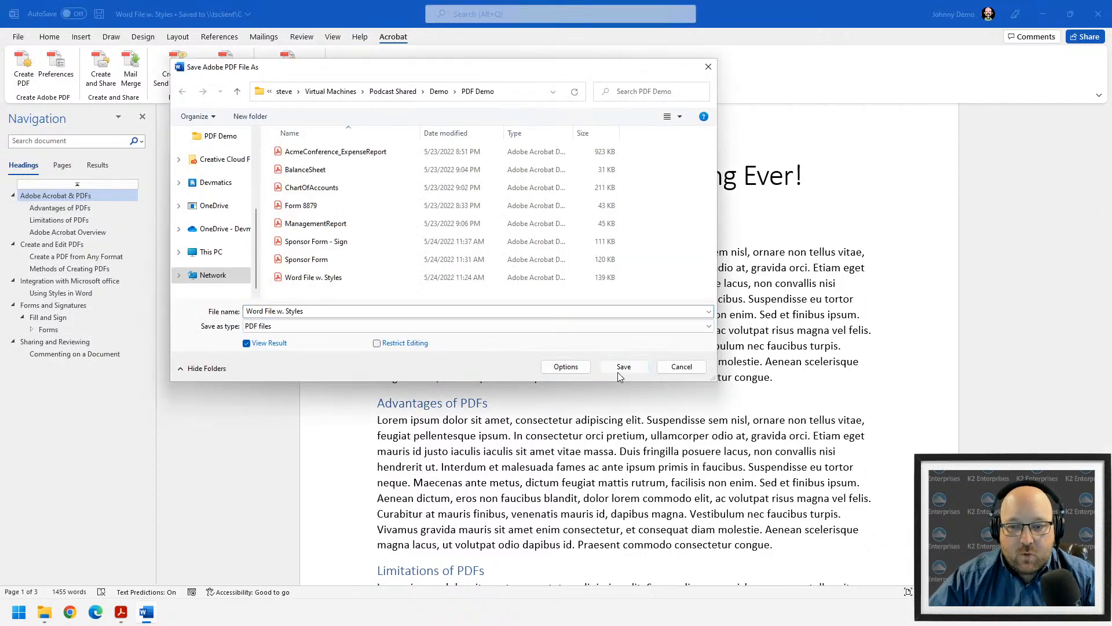
{"action": "left_click", "coordinate": [620, 369]}
{"action": "left_click", "coordinate": [581, 307]}
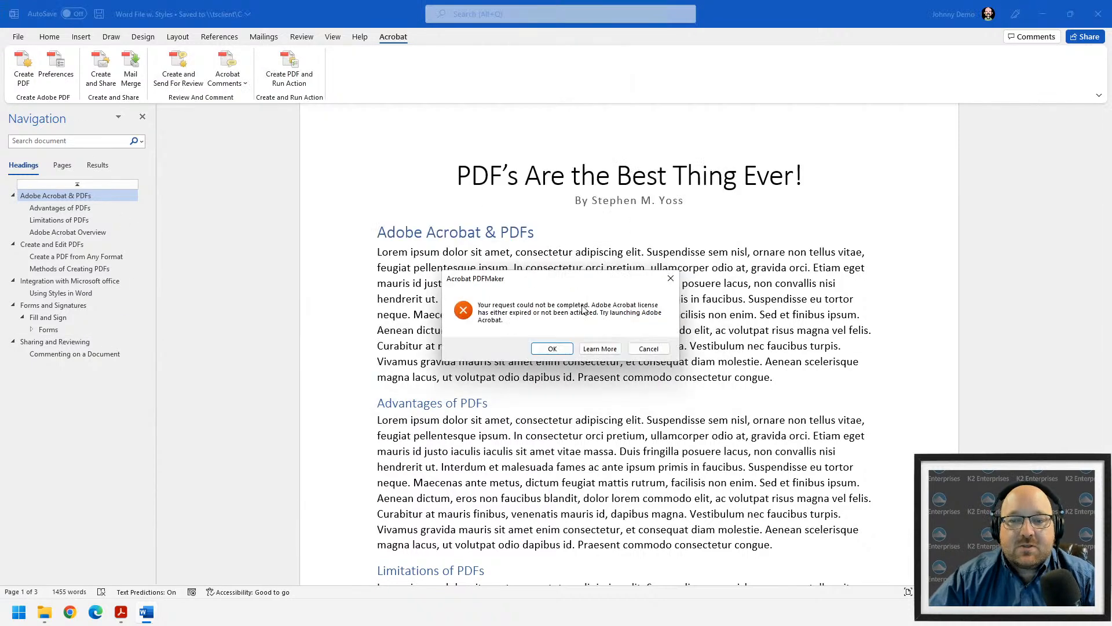
{"action": "left_click", "coordinate": [568, 350]}
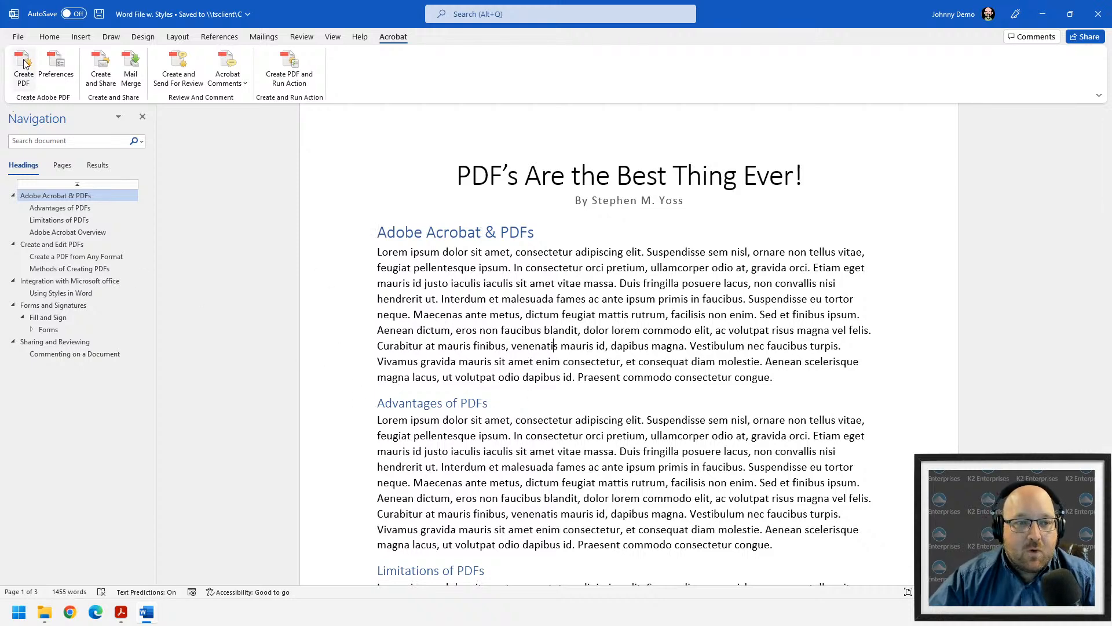
- Open the PDFMaker preferences and keep the Standard conversion preset with bookmarks enabled
{"action": "left_click", "coordinate": [56, 74]}
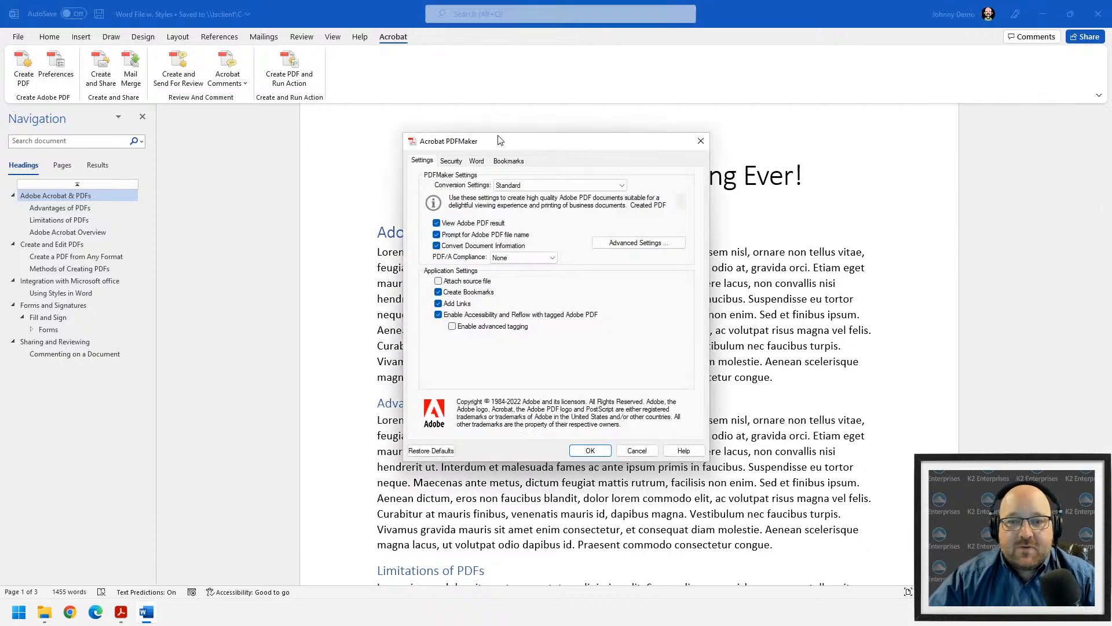
{"action": "mouse_move", "coordinate": [498, 141]}
{"action": "left_mouse_down"}
{"action": "mouse_move", "coordinate": [503, 151]}
{"action": "mouse_move", "coordinate": [497, 131]}
{"action": "left_mouse_up"}
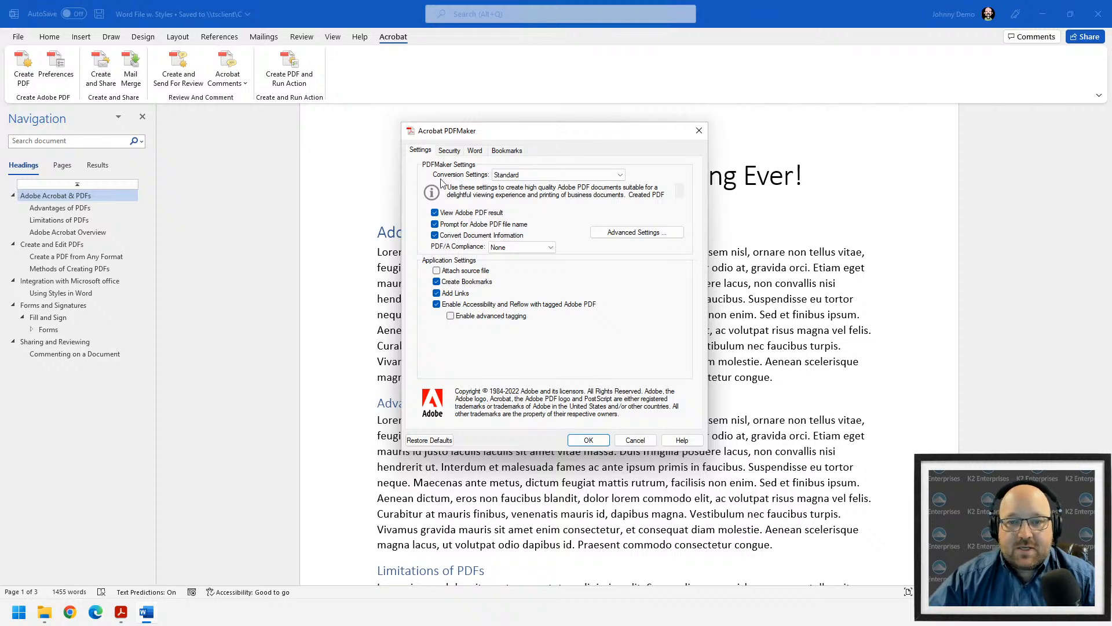
{"action": "left_click", "coordinate": [550, 175]}
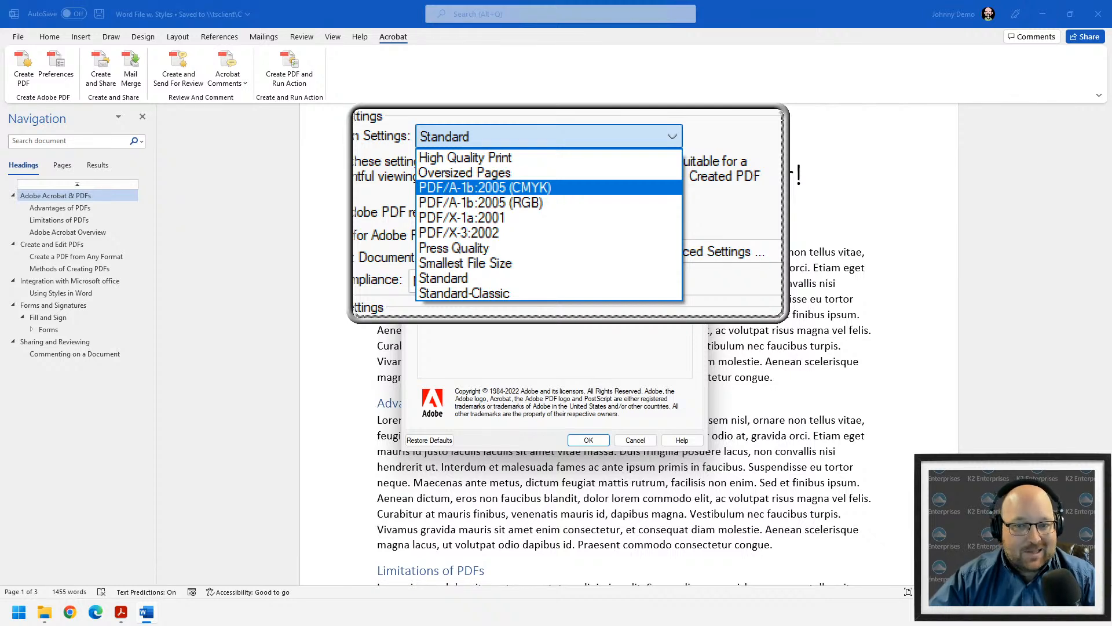
{"action": "left_click", "coordinate": [568, 212]}
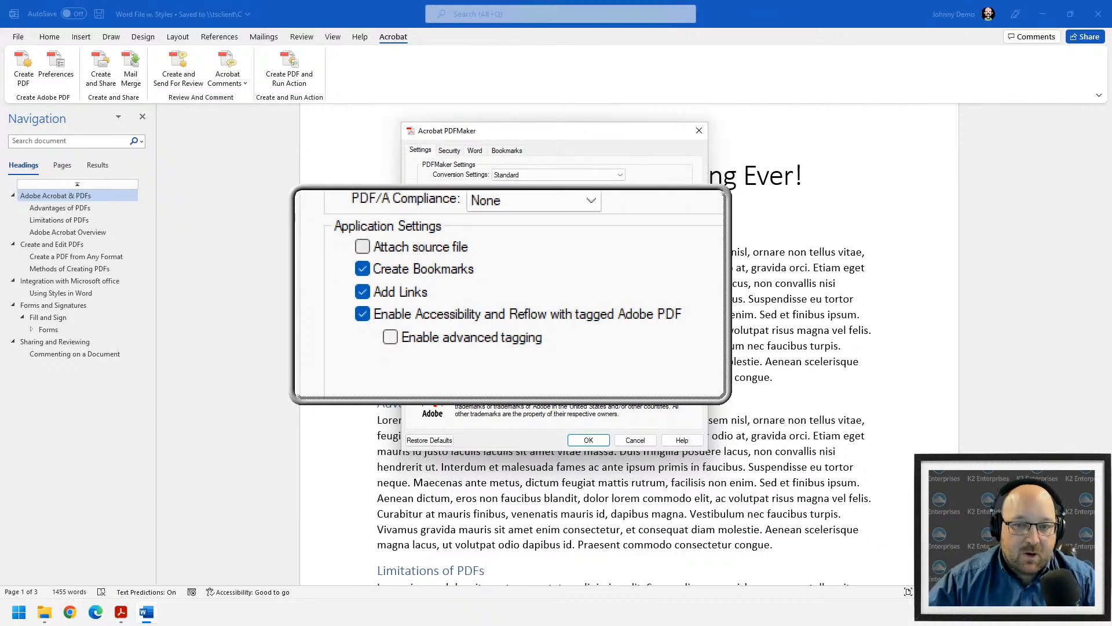
- Review the open-password, printing (Not Allowed) and changes (None) security options, then cancel
{"action": "left_click", "coordinate": [451, 151]}
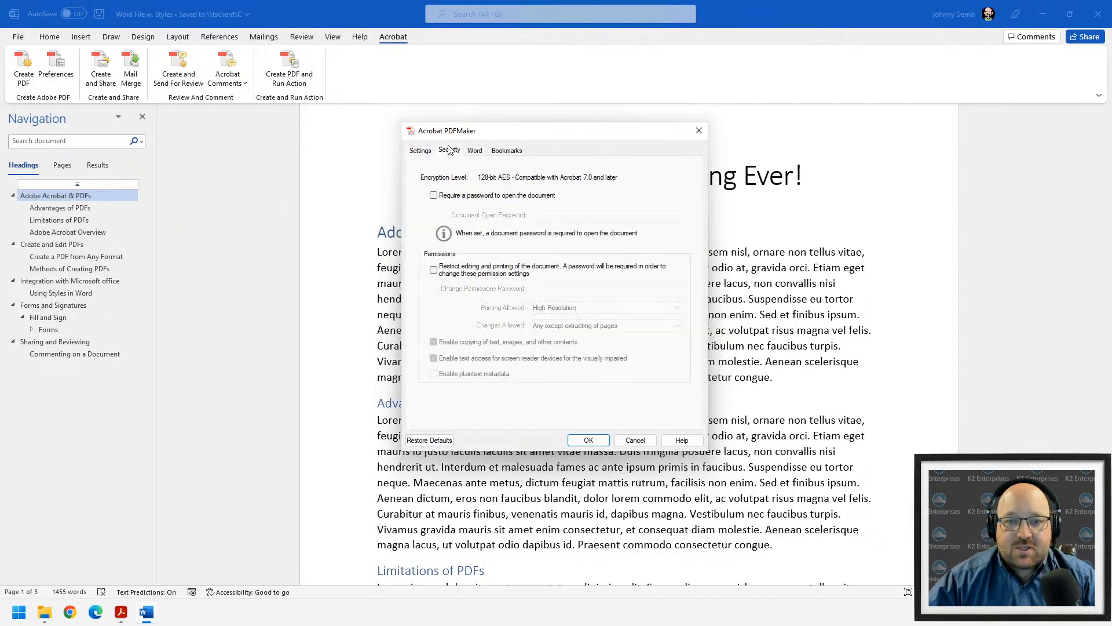
{"action": "key", "text": "ctrl+alt+m"}
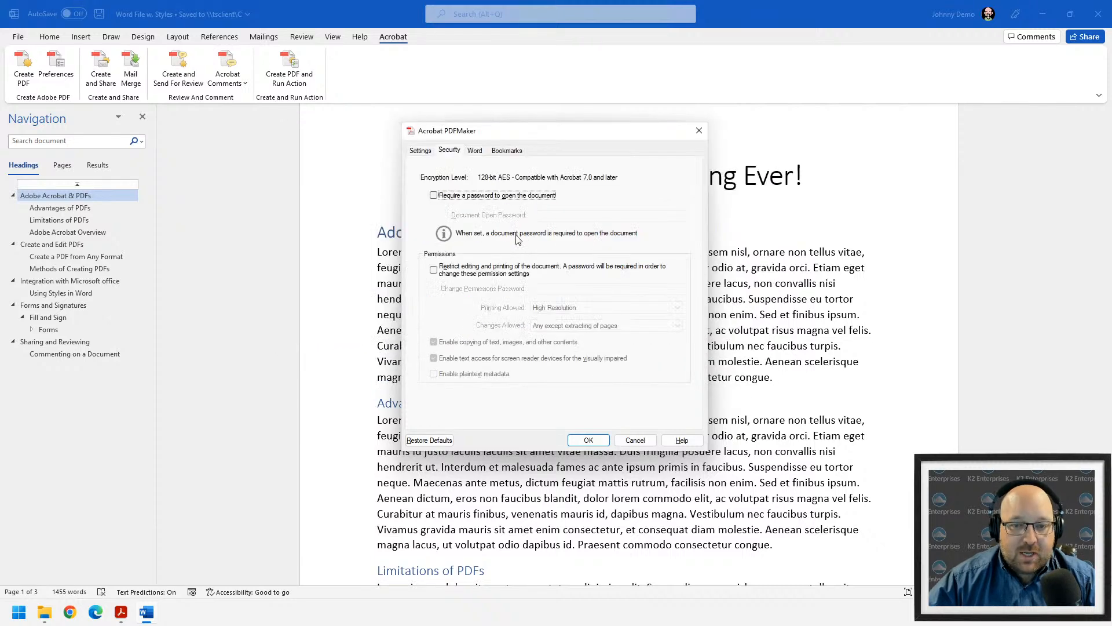
{"action": "left_click", "coordinate": [433, 195]}
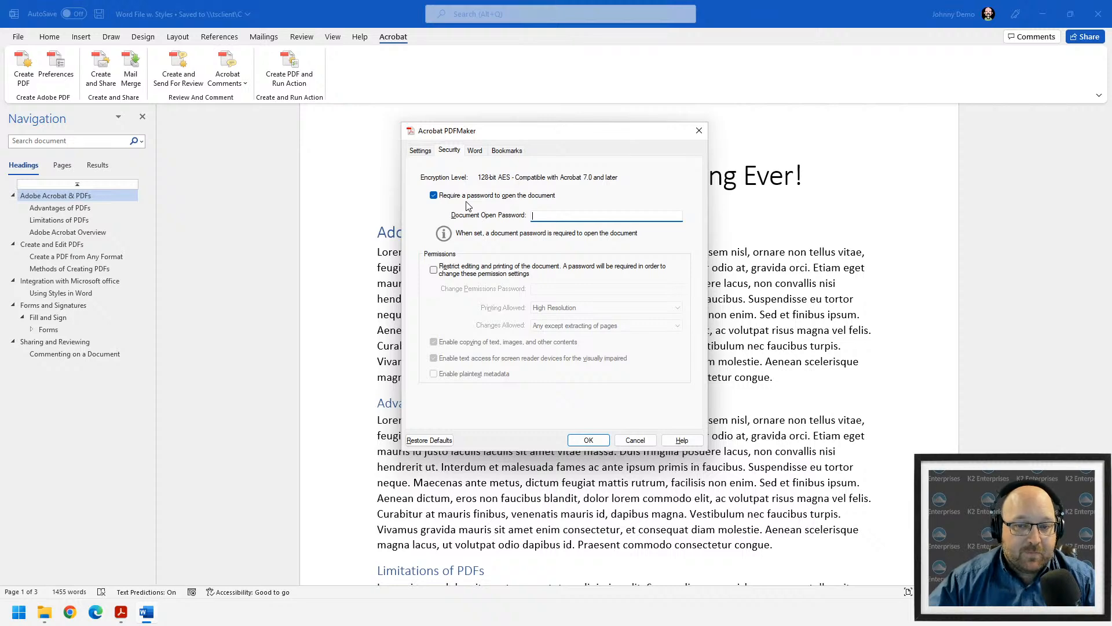
{"action": "left_click", "coordinate": [434, 270]}
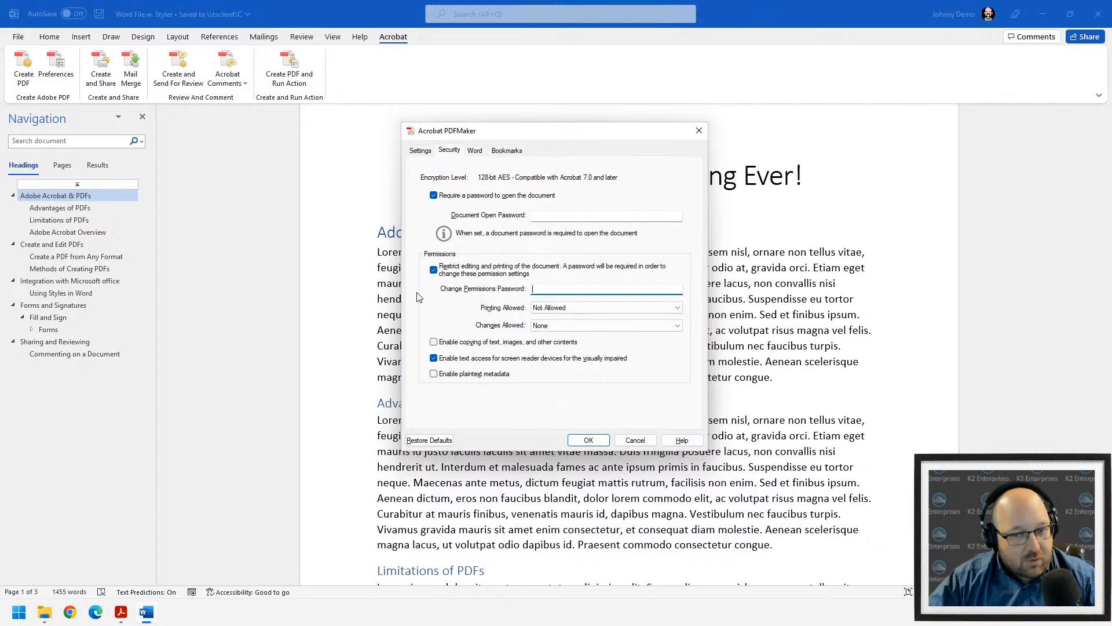
{"action": "left_click", "coordinate": [564, 307]}
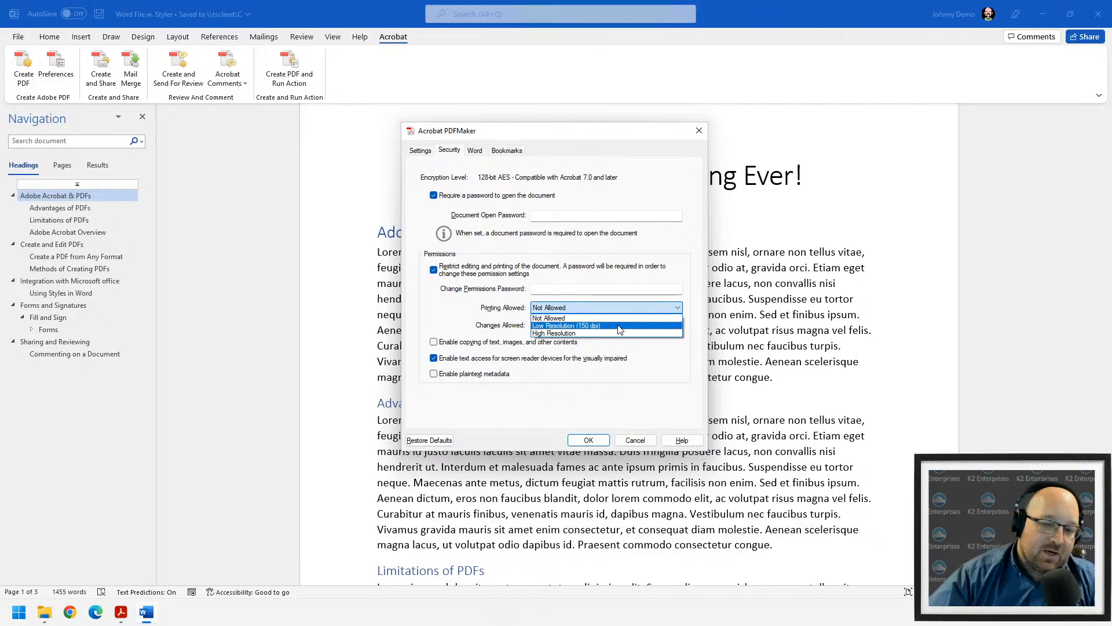
{"action": "left_click", "coordinate": [479, 329]}
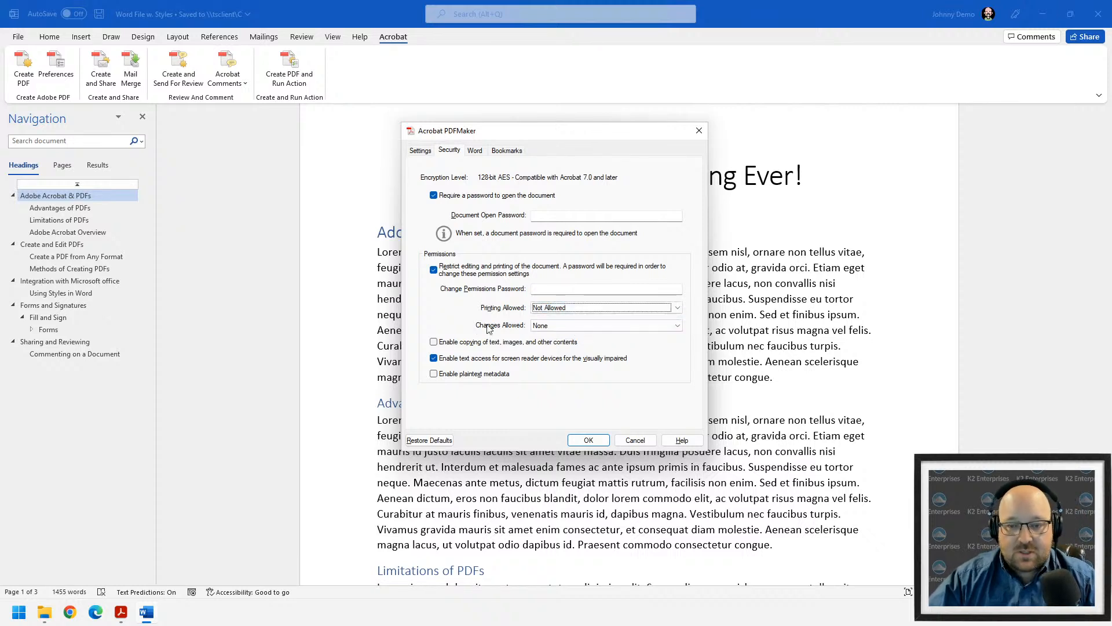
{"action": "left_click", "coordinate": [582, 325]}
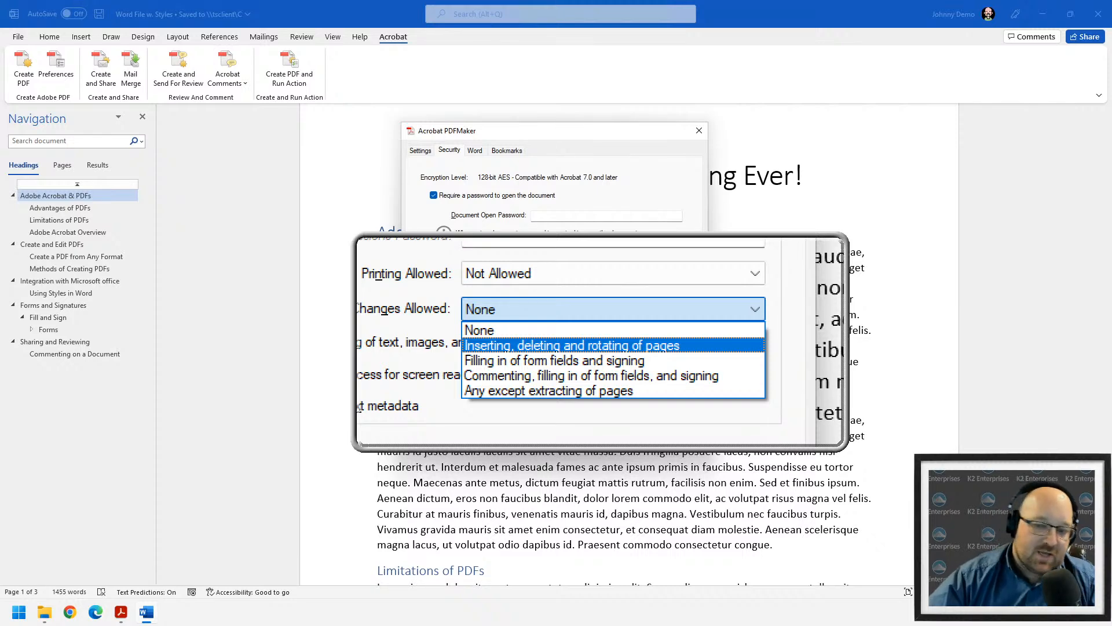
{"action": "left_click", "coordinate": [549, 333]}
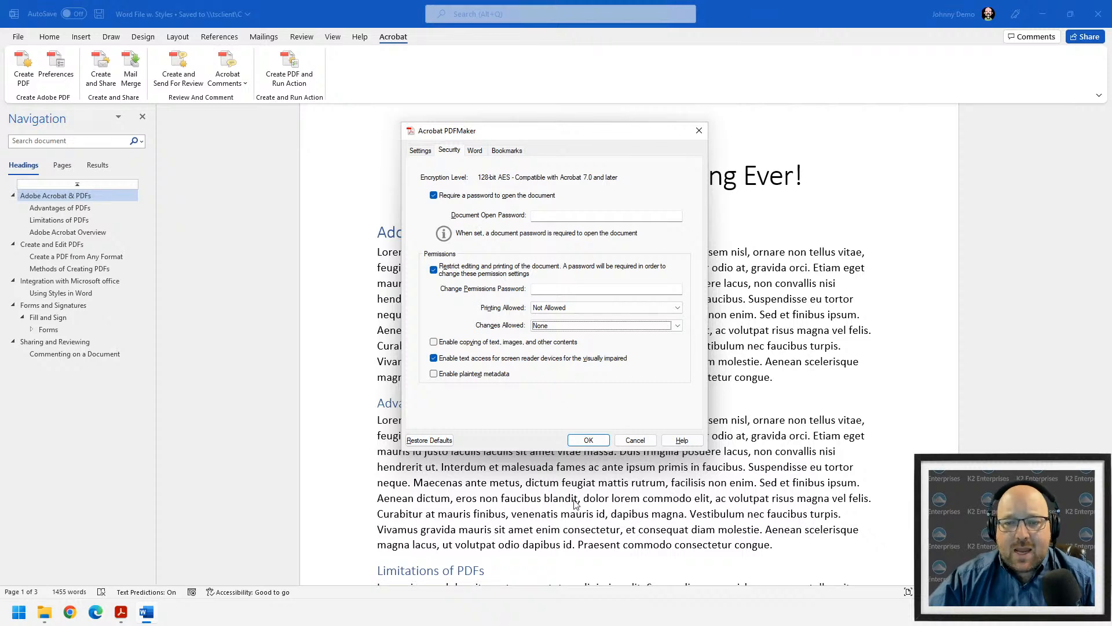
{"action": "left_click", "coordinate": [633, 439]}
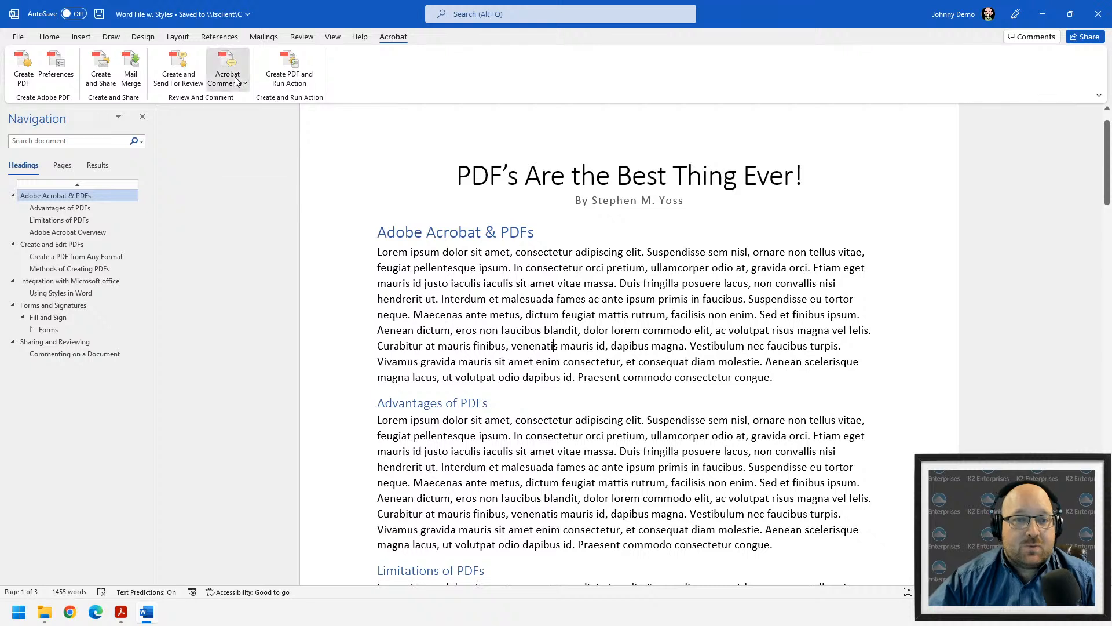
{"action": "left_click", "coordinate": [236, 81]}
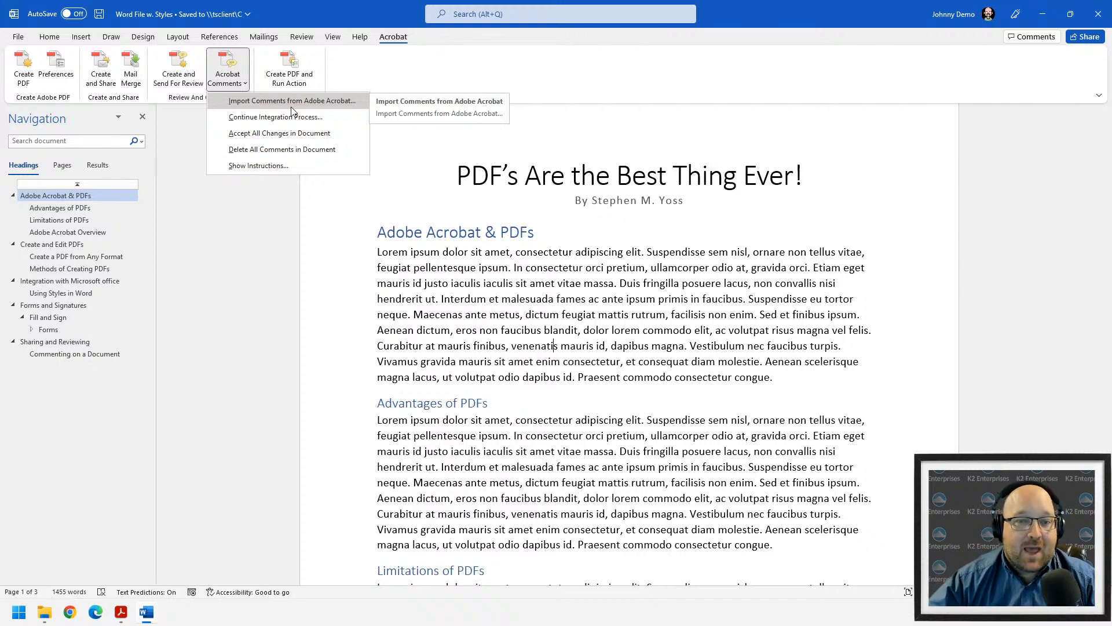
{"action": "left_click", "coordinate": [232, 245]}
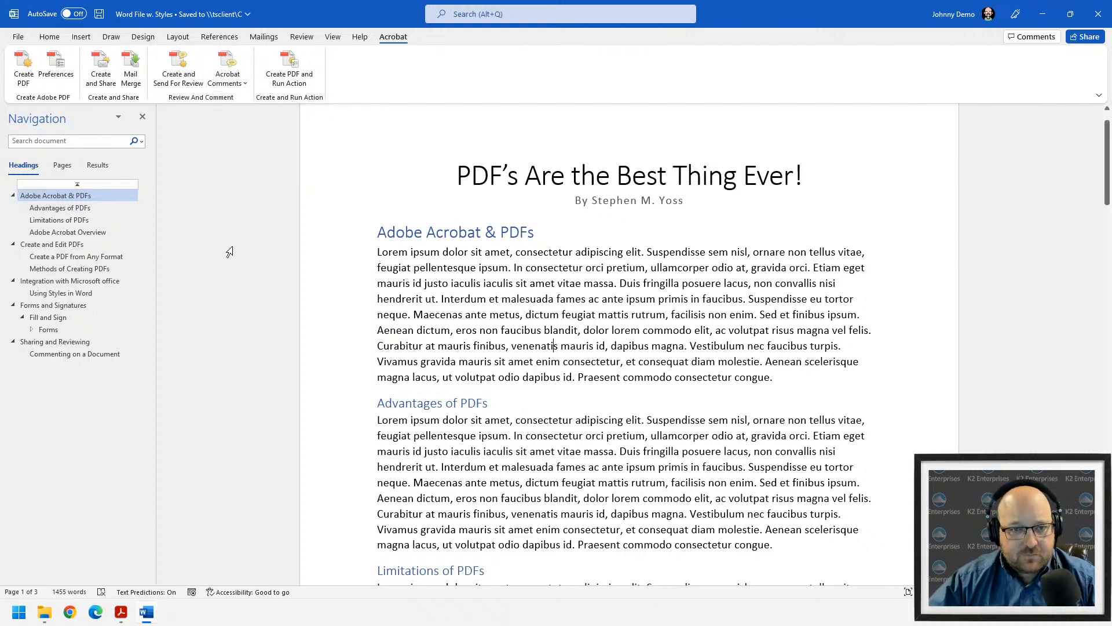
{"action": "left_click", "coordinate": [301, 81]}
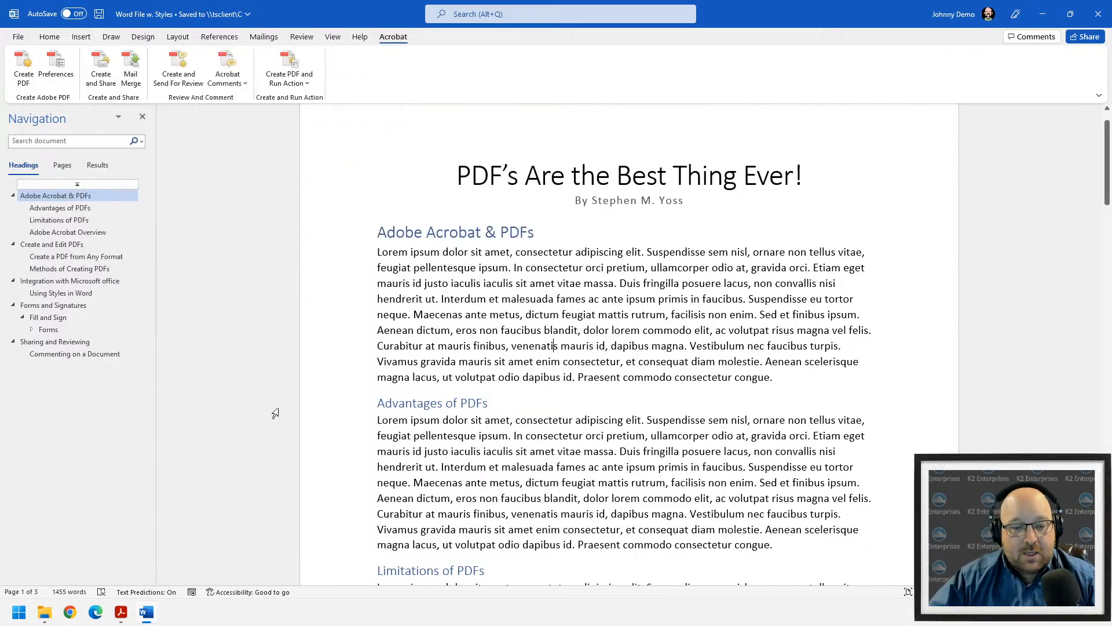
- In Acrobat Pro, open the Action Wizard and view, then close, the Manage Actions list
{"action": "left_click", "coordinate": [124, 618]}
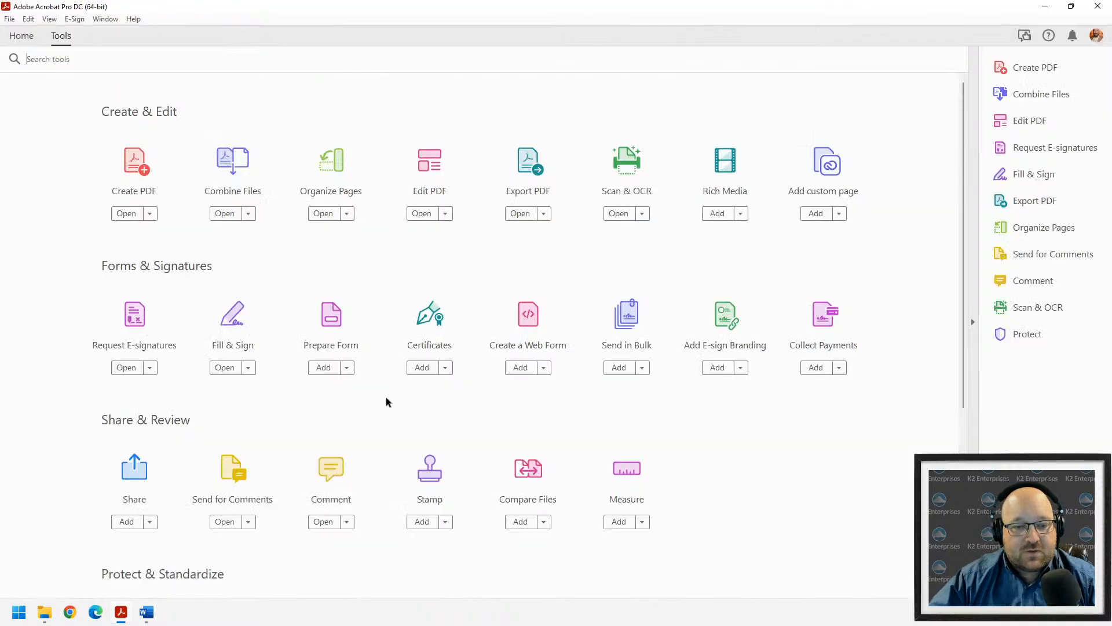
{"action": "scroll", "coordinate": [365, 463], "scroll_direction": "down", "scroll_amount": 1}
{"action": "scroll", "coordinate": [556, 475], "scroll_direction": "down", "scroll_amount": 2}
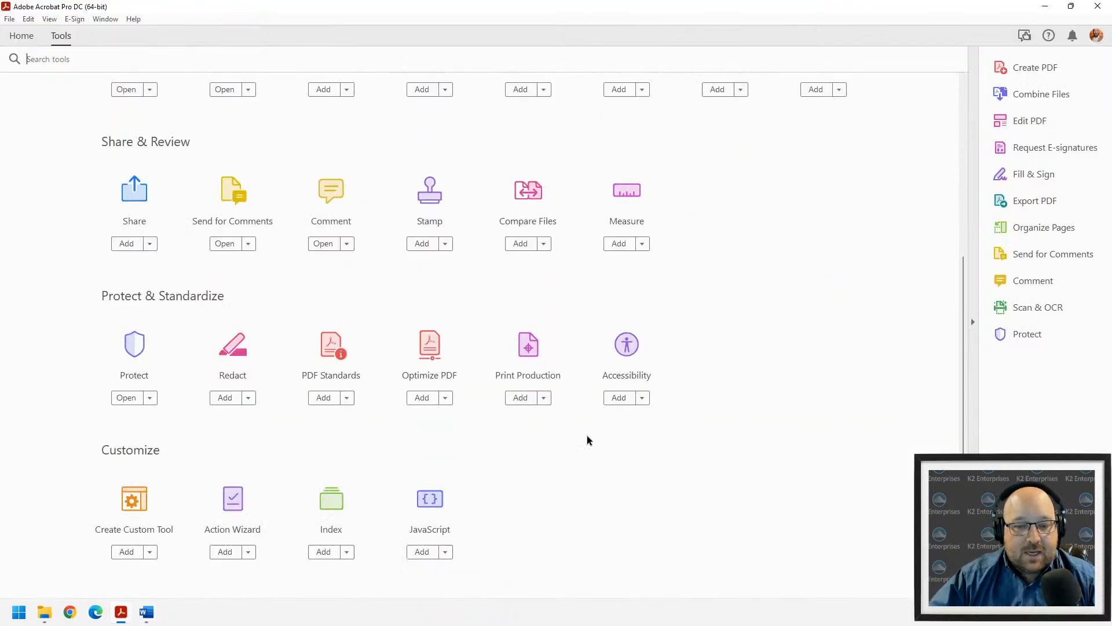
{"action": "left_click", "coordinate": [230, 501]}
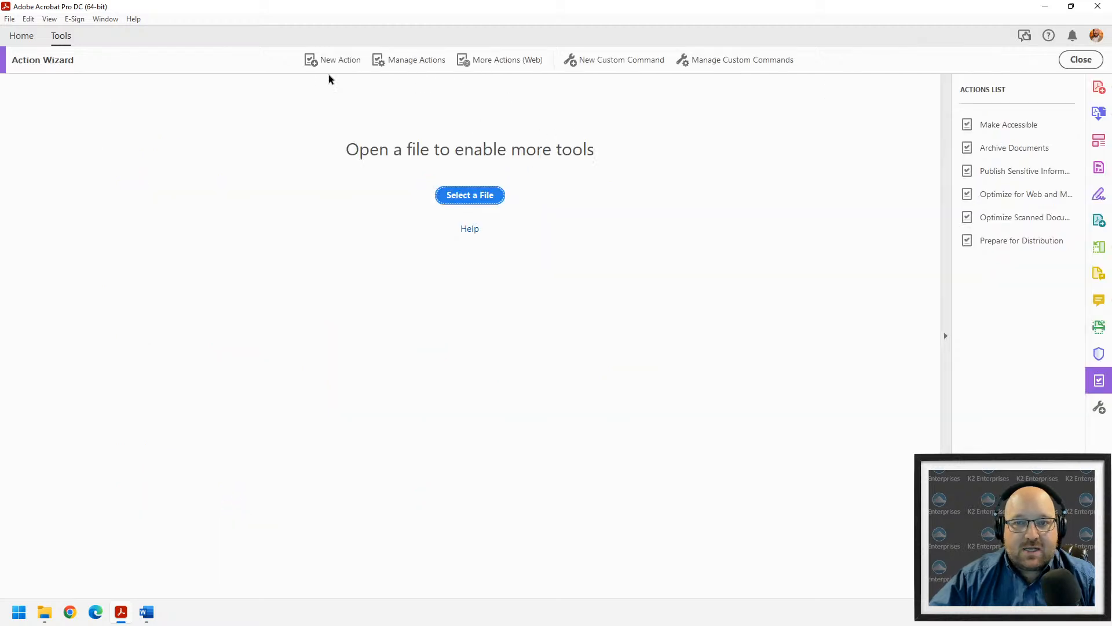
{"action": "left_click", "coordinate": [418, 60]}
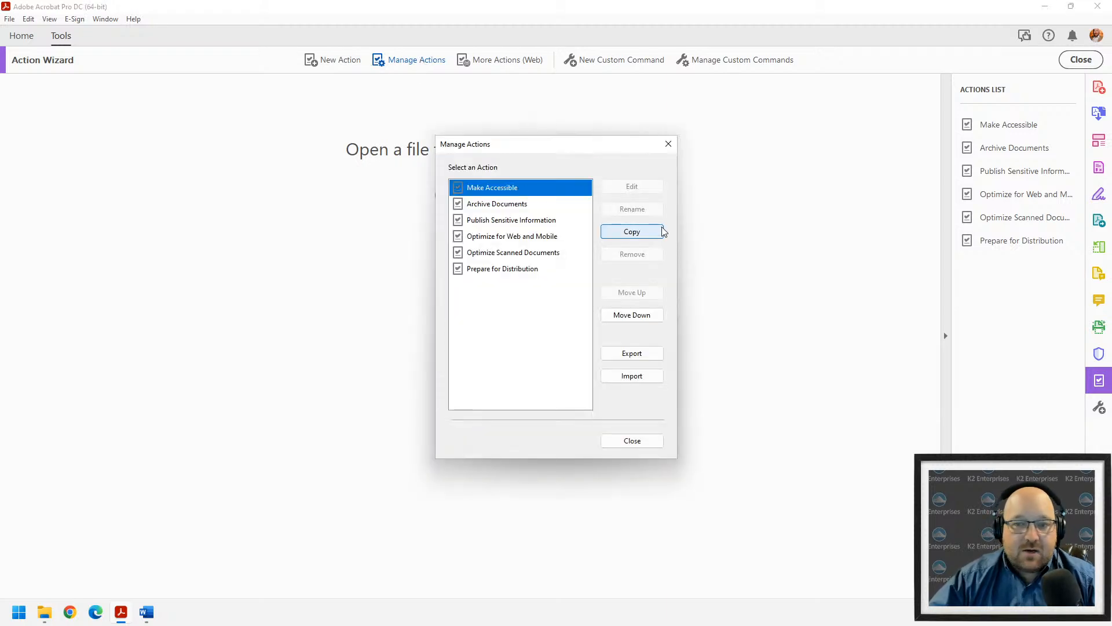
{"action": "left_click", "coordinate": [665, 148]}
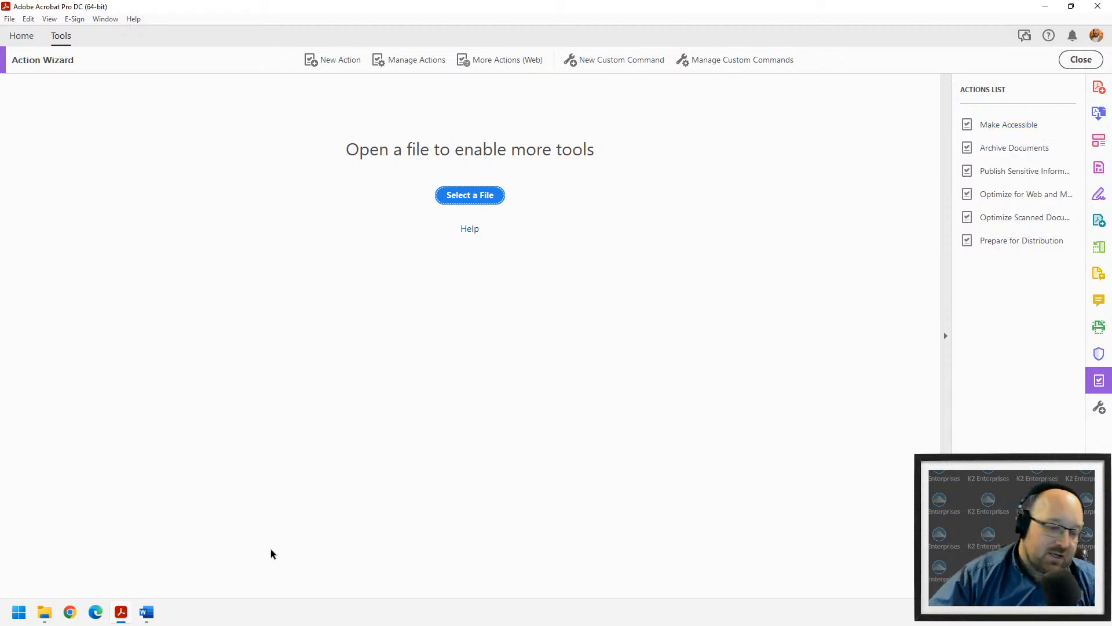
- Launch Excel, create a blank workbook, view its Acrobat tab, then close Excel
{"action": "left_click", "coordinate": [152, 619]}
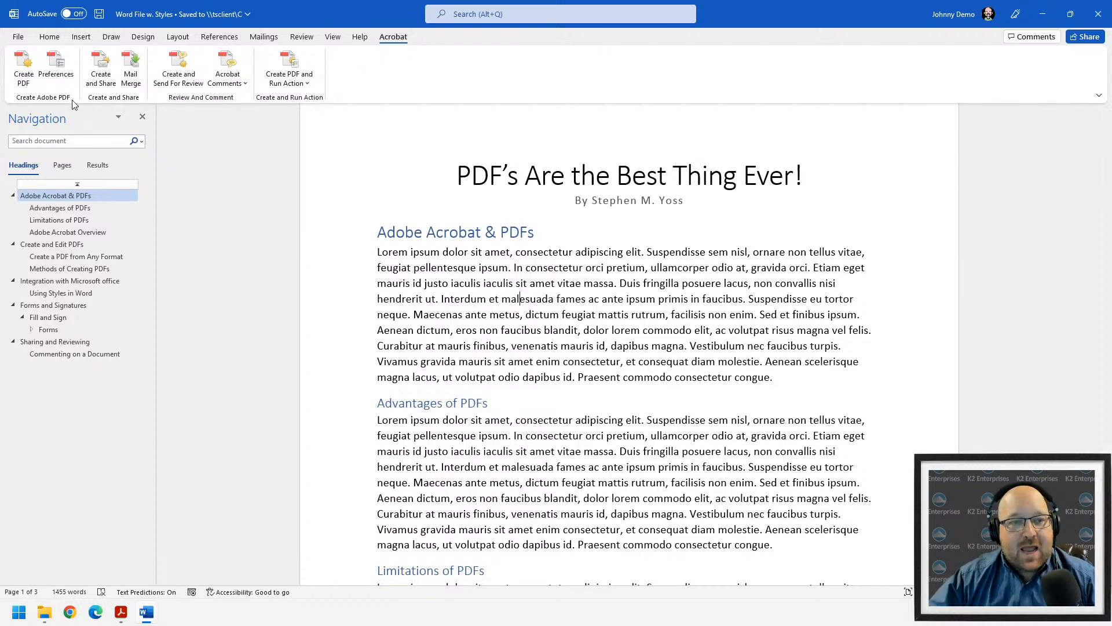
{"action": "left_click", "coordinate": [320, 310]}
{"action": "key", "text": "super"}
{"action": "type", "text": "excel"}
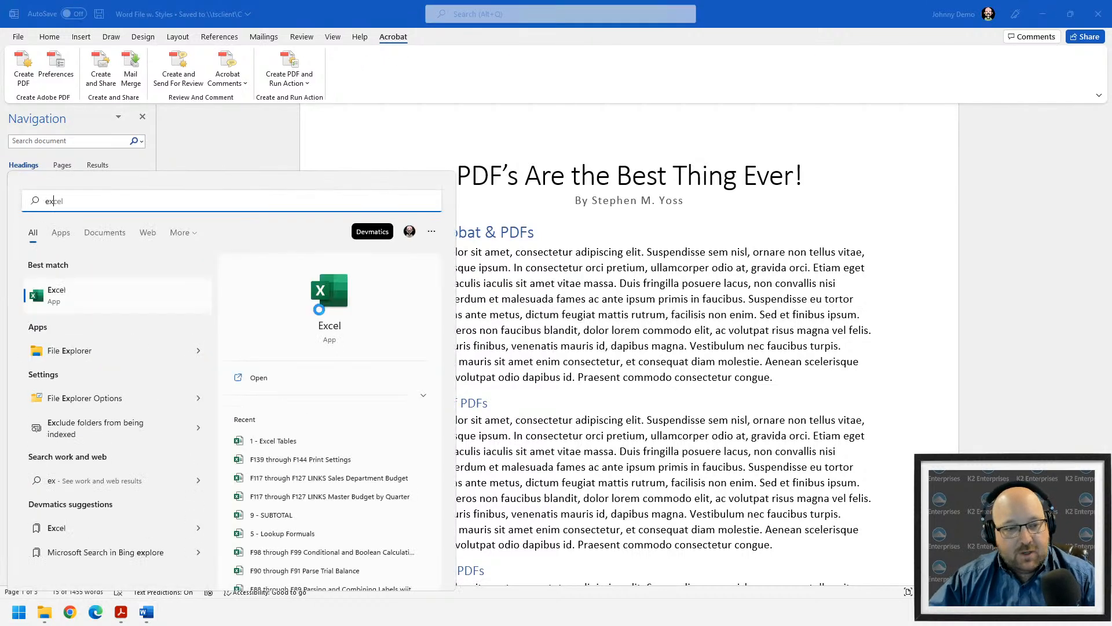
{"action": "key", "text": "Return"}
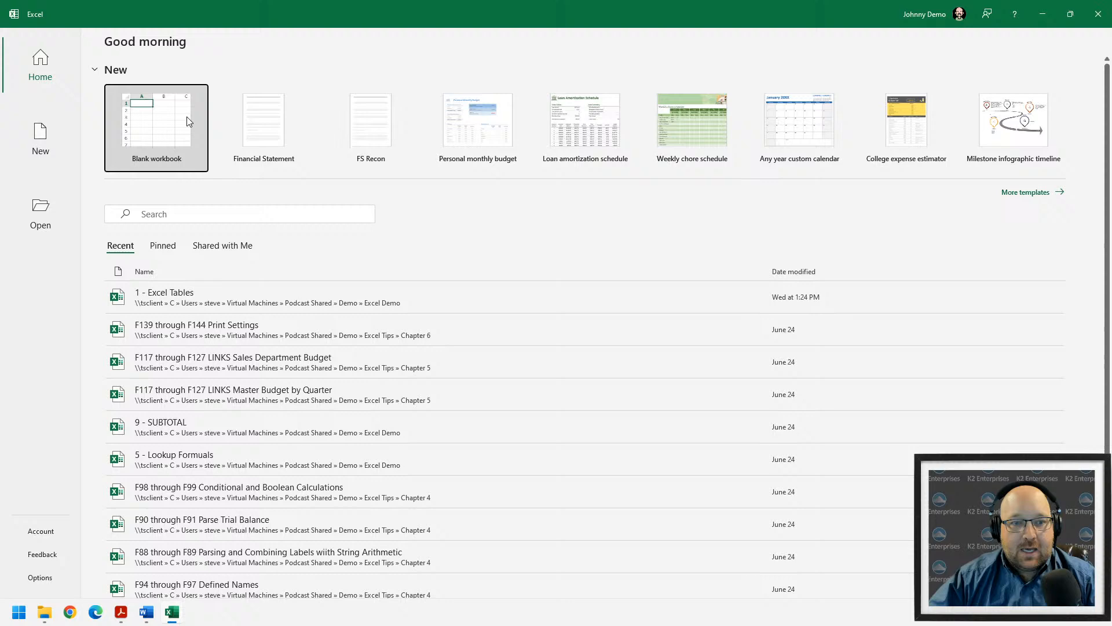
{"action": "left_click", "coordinate": [187, 122]}
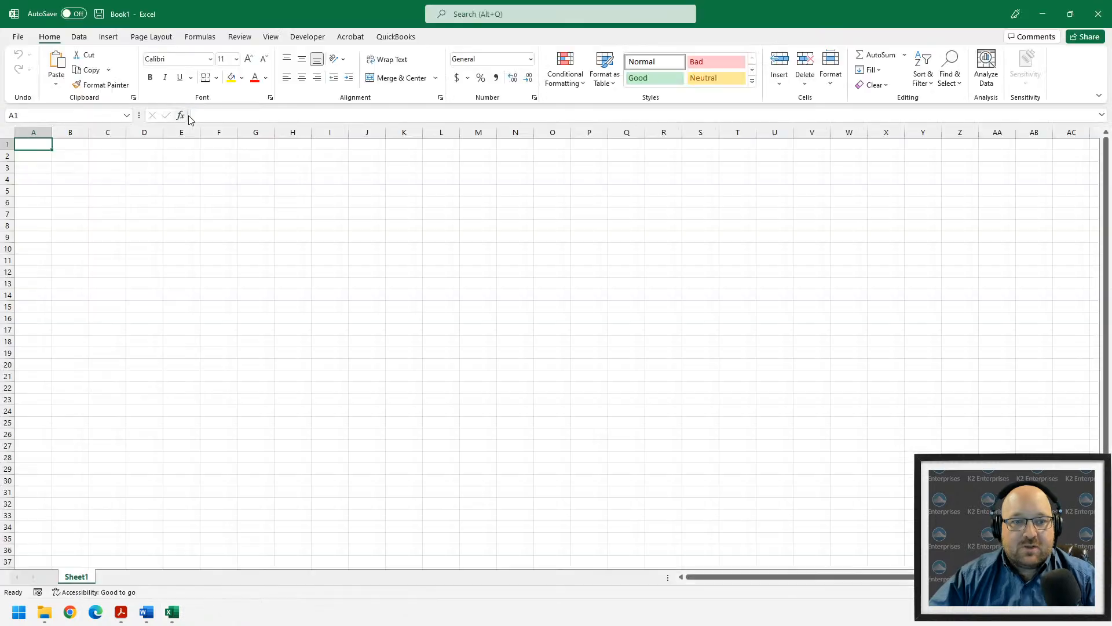
{"action": "left_click", "coordinate": [350, 36]}
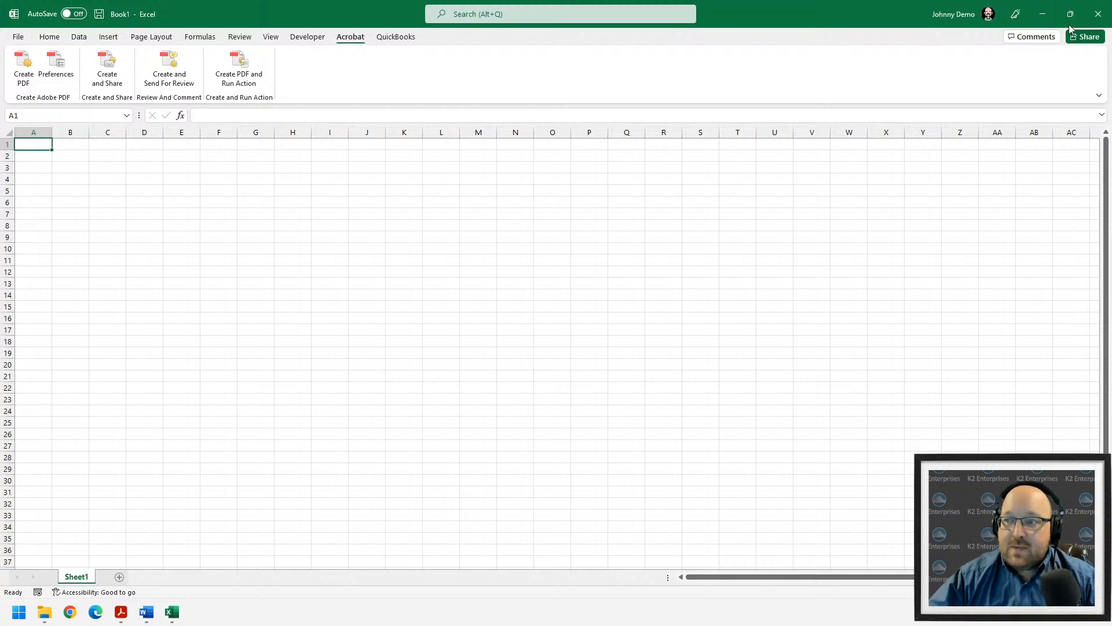
{"action": "left_click", "coordinate": [1098, 17]}
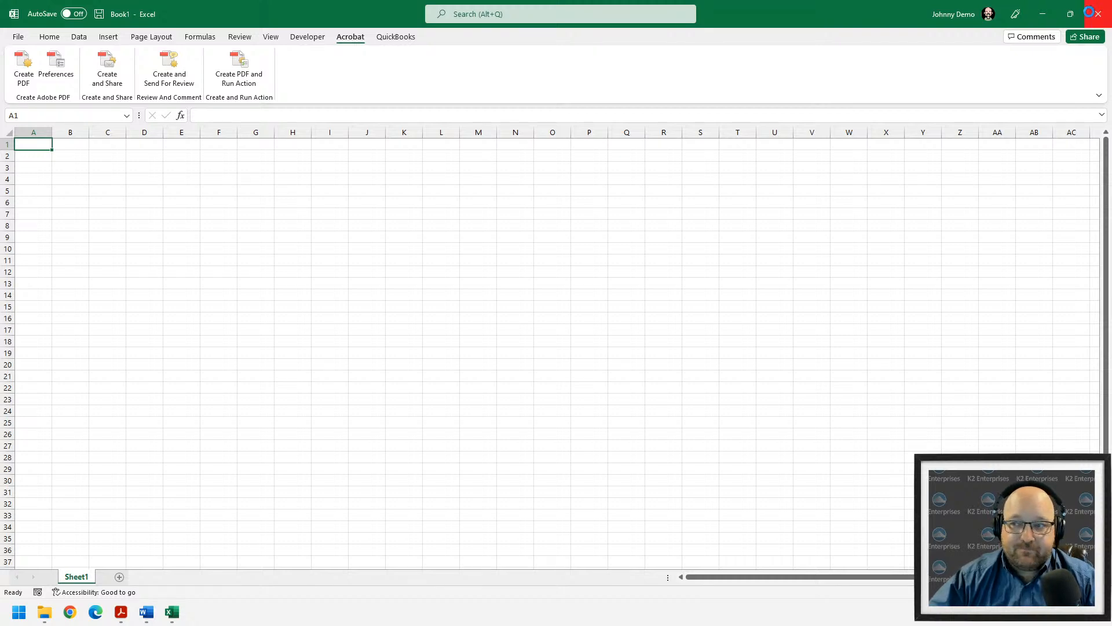
- Discard the workbook, then browse the Home Styles gallery with the Adobe Acrobat & PDFs heading selected
{"action": "left_click", "coordinate": [653, 366]}
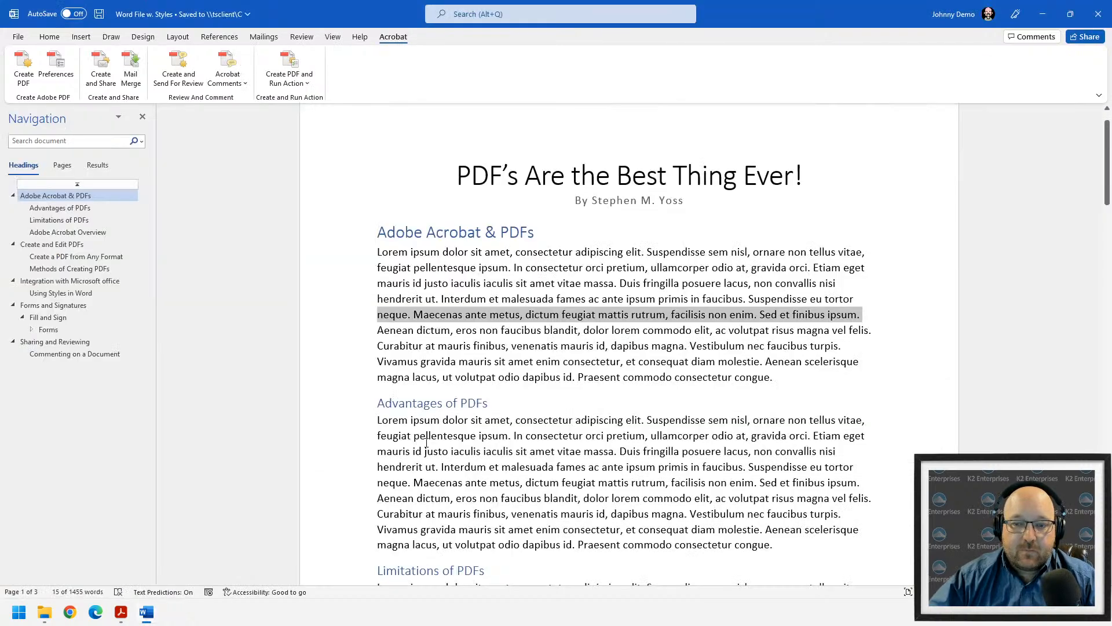
{"action": "left_click", "coordinate": [585, 265]}
{"action": "left_click", "coordinate": [381, 236]}
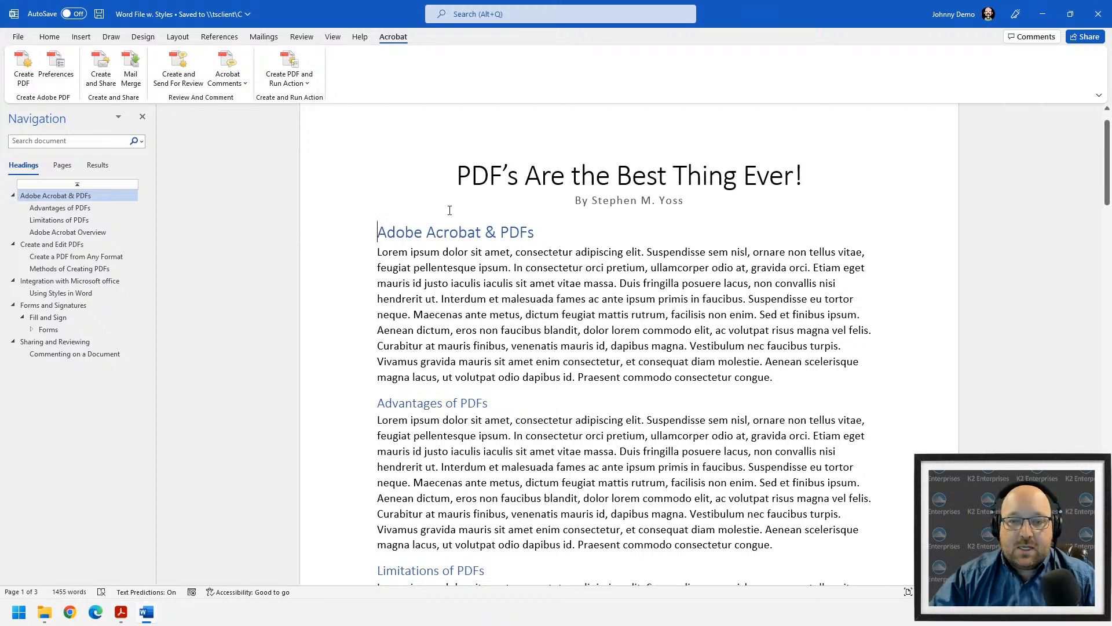
{"action": "left_click", "coordinate": [49, 37]}
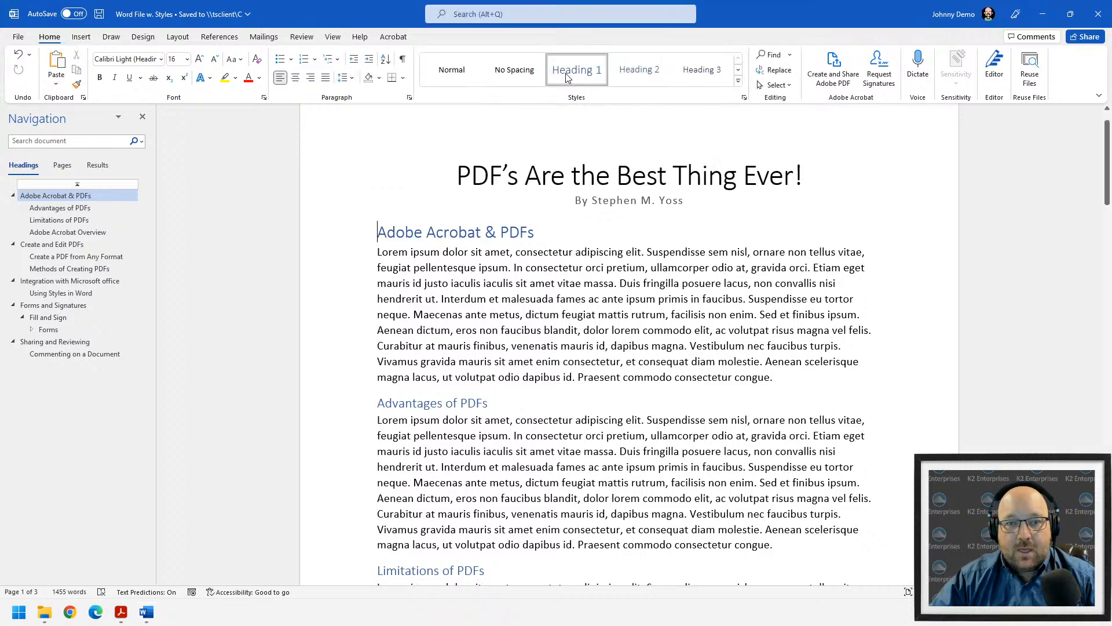
{"action": "left_click", "coordinate": [738, 85]}
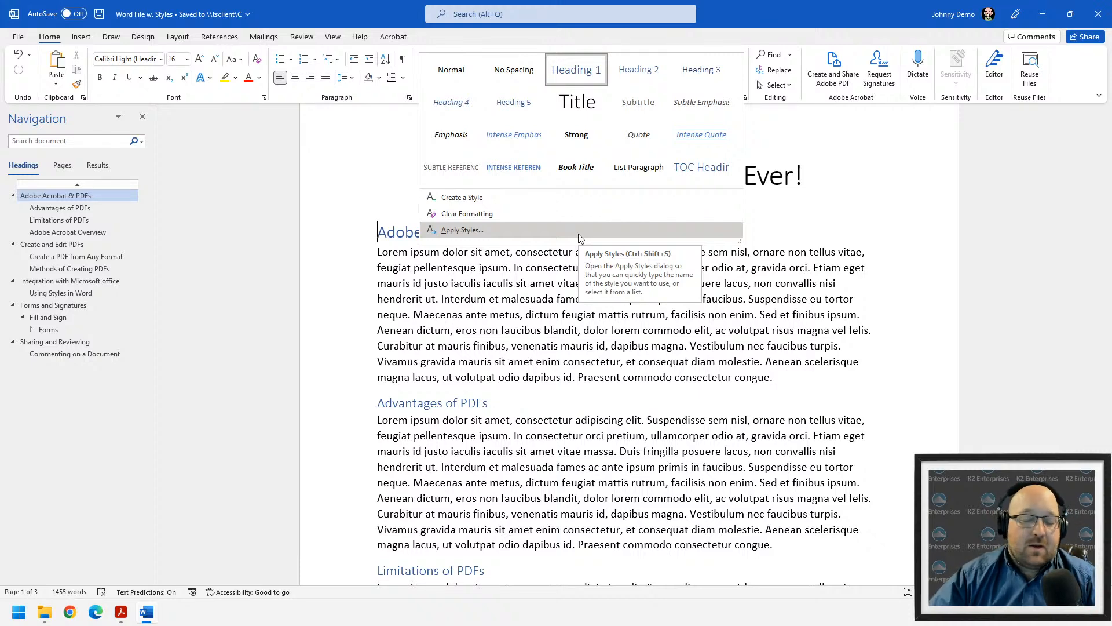
{"action": "left_click", "coordinate": [442, 332]}
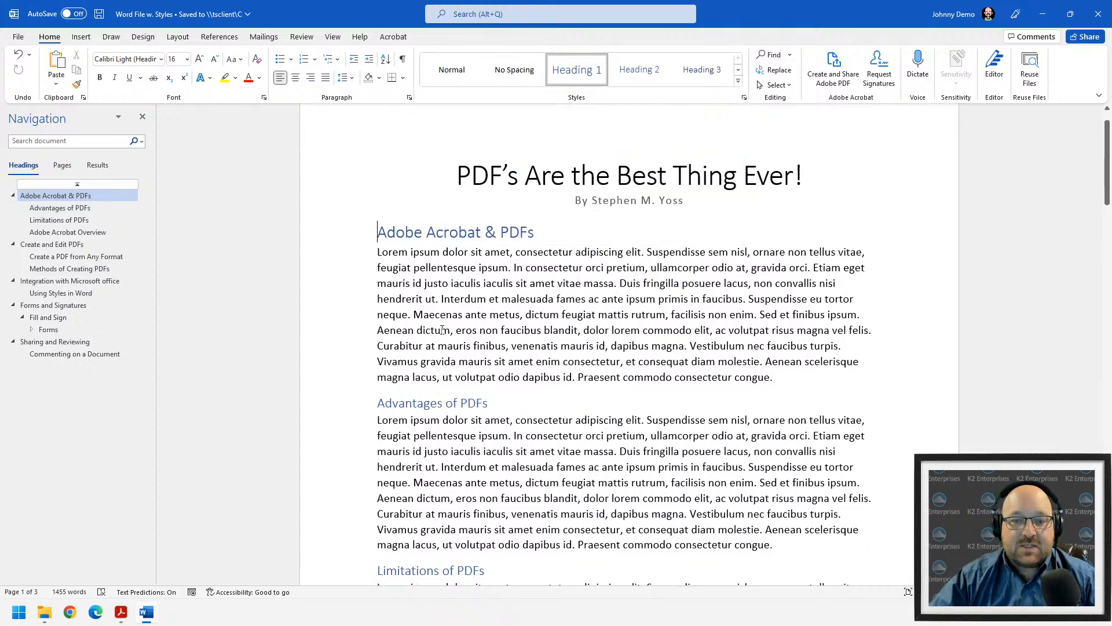
{"action": "left_click", "coordinate": [314, 226]}
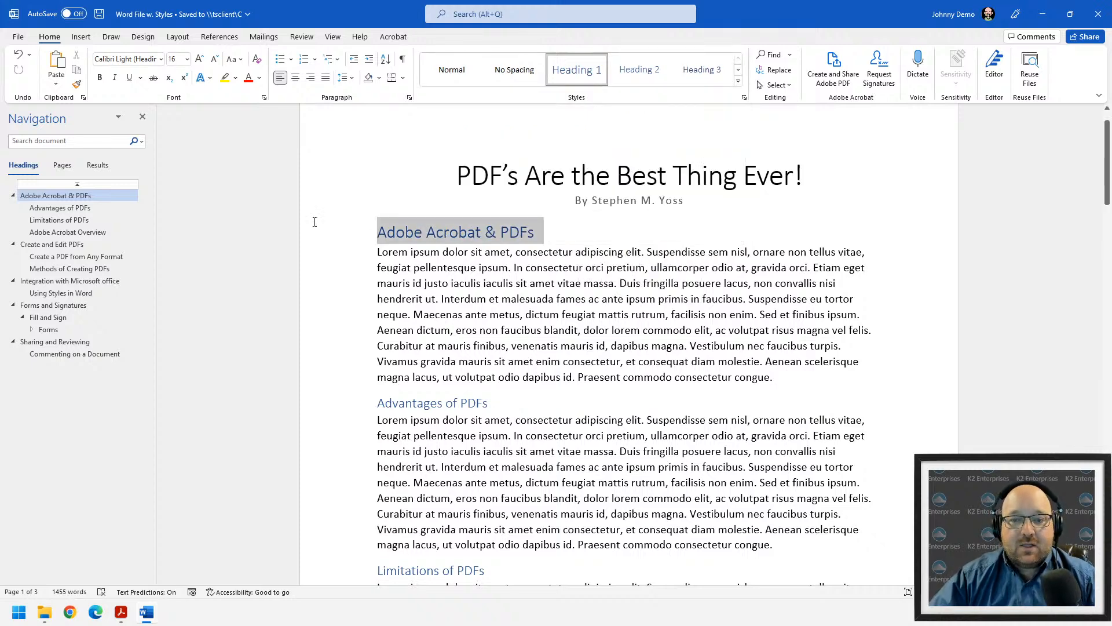
- Apply the Normal style to the Advantages of PDFs and Limitations of PDFs headings
{"action": "left_click", "coordinate": [451, 70]}
{"action": "left_click_drag", "start_coordinate": [502, 406], "coordinate": [368, 398]}
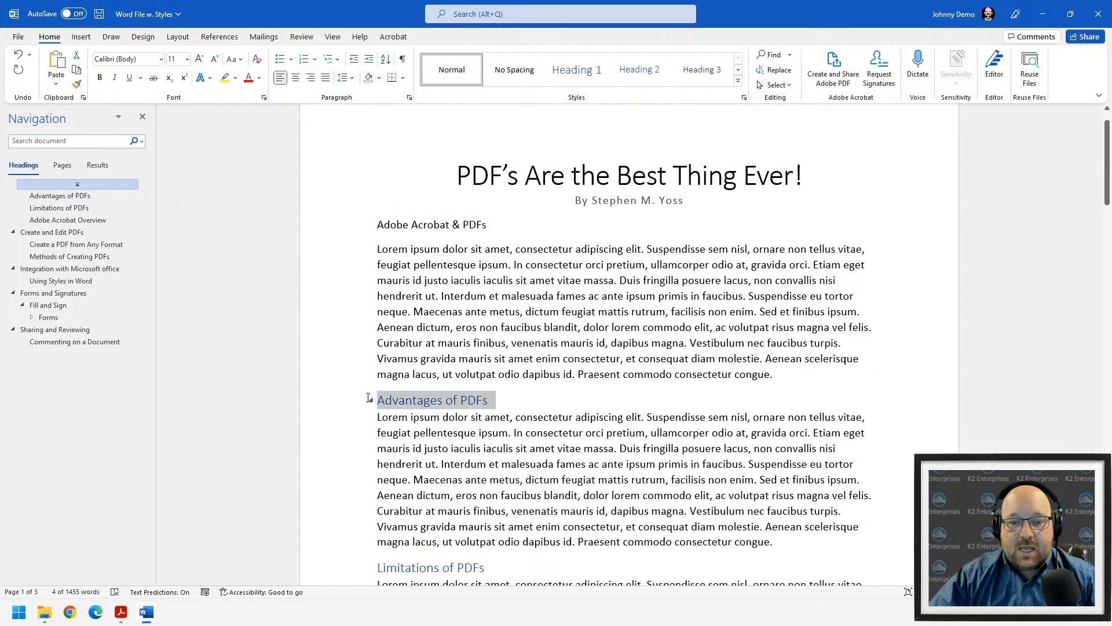
{"action": "left_click", "coordinate": [470, 70]}
{"action": "scroll", "coordinate": [495, 517], "scroll_direction": "down", "scroll_amount": 1}
{"action": "left_click_drag", "start_coordinate": [509, 530], "coordinate": [377, 533]}
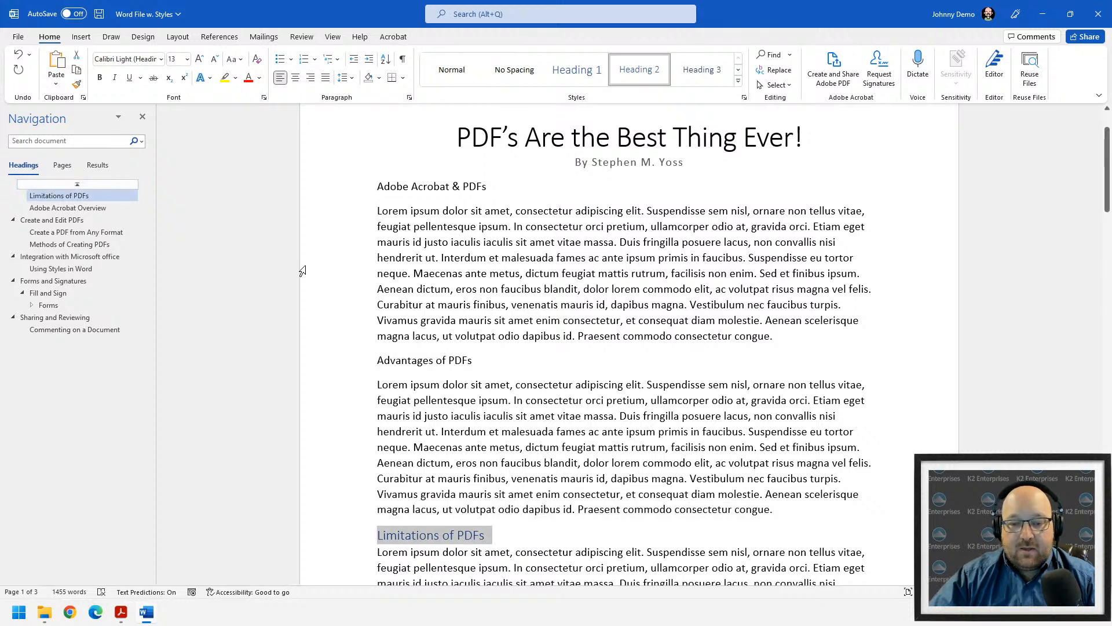
{"action": "left_click", "coordinate": [424, 70]}
{"action": "scroll", "coordinate": [511, 307], "scroll_direction": "up", "scroll_amount": 2}
{"action": "left_click", "coordinate": [680, 333]}
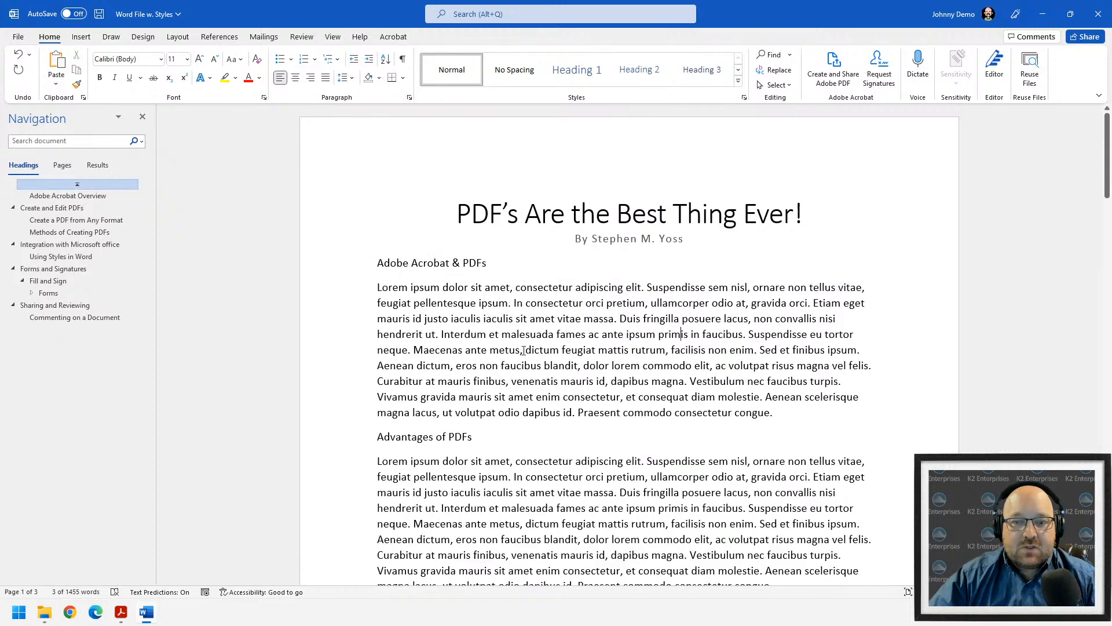
{"action": "scroll", "coordinate": [454, 260], "scroll_direction": "up", "scroll_amount": 2}
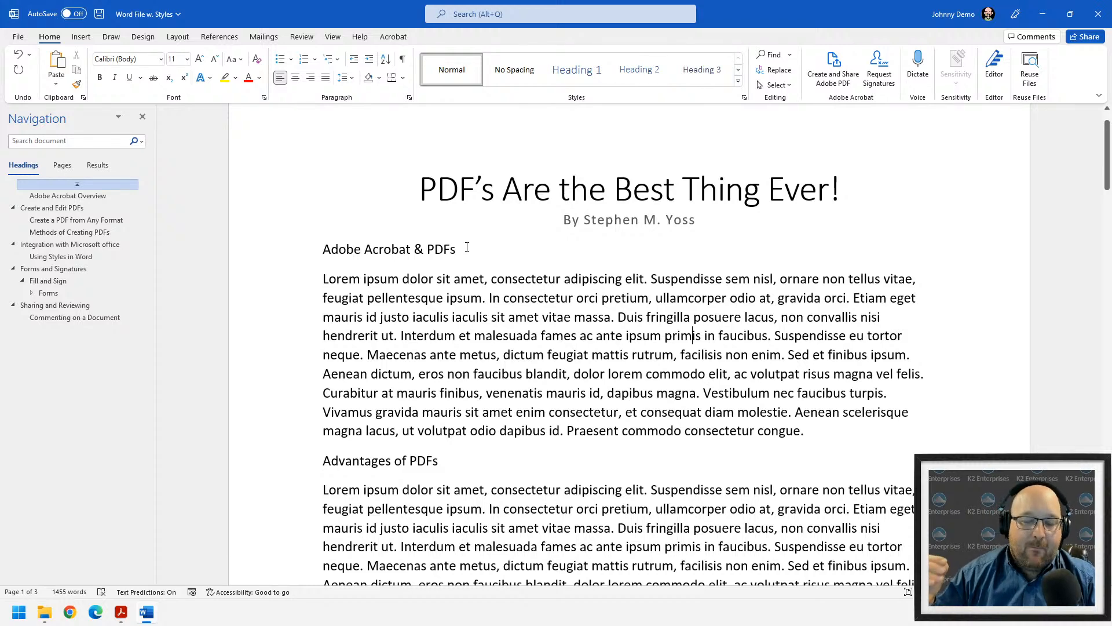
{"action": "left_click_drag", "start_coordinate": [472, 252], "coordinate": [295, 248]}
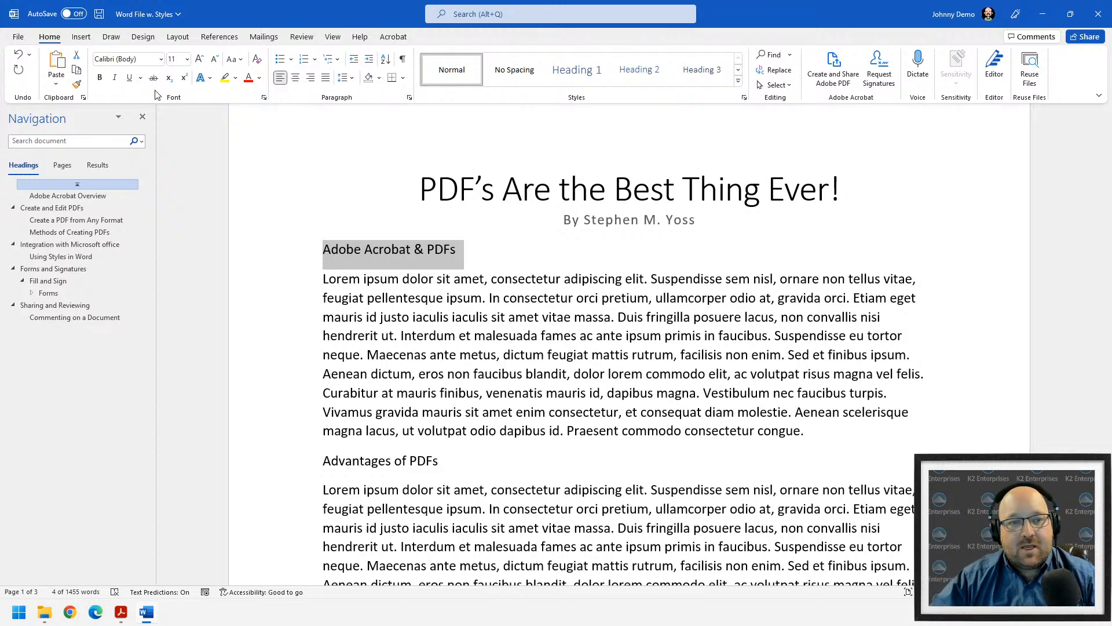
- Make the Adobe Acrobat & PDFs heading blue, 14 pt and bold
{"action": "left_click", "coordinate": [260, 79]}
{"action": "left_click", "coordinate": [278, 127]}
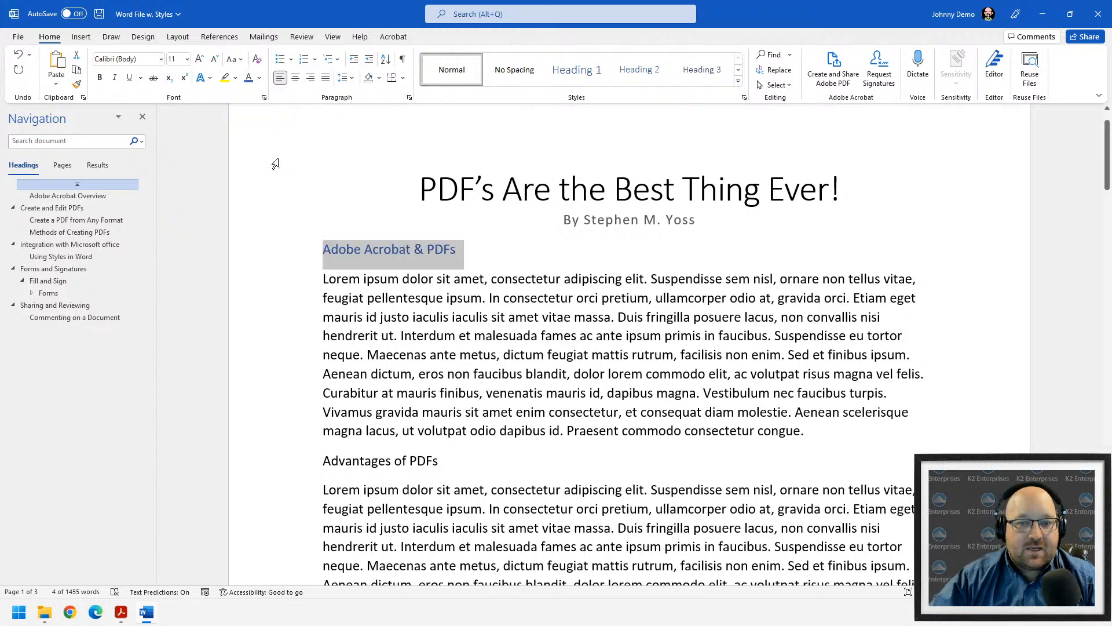
{"action": "left_click", "coordinate": [202, 59]}
{"action": "left_click", "coordinate": [202, 60]}
{"action": "left_click", "coordinate": [100, 77]}
{"action": "left_click", "coordinate": [547, 360]}
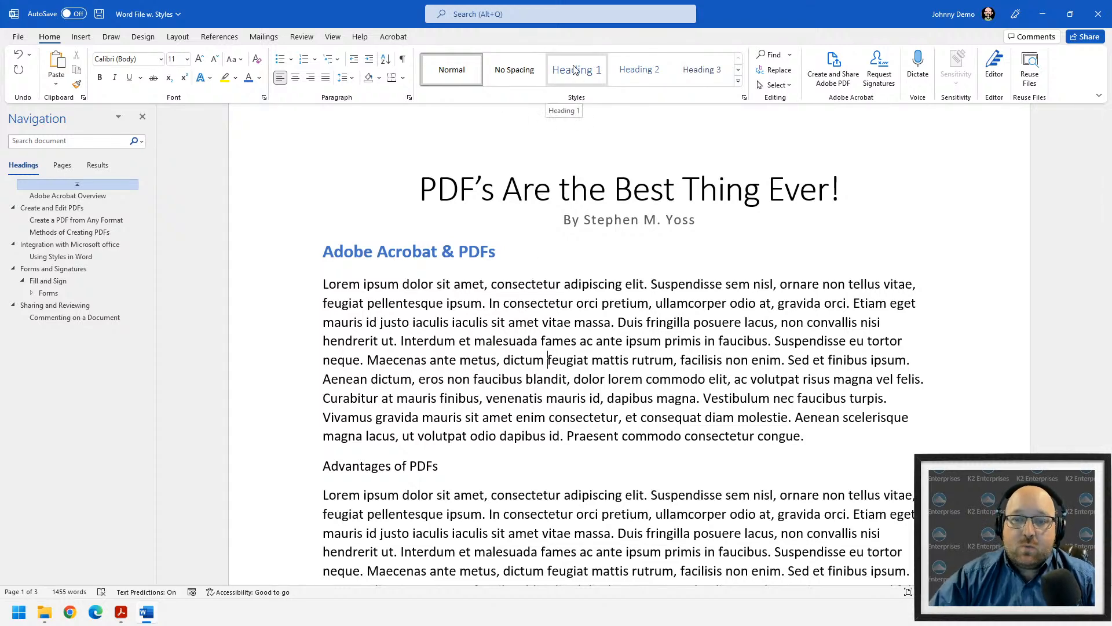
- Apply Heading 1 to Adobe Acrobat & PDFs and Heading 2 to Advantages of PDFs
{"action": "left_click_drag", "start_coordinate": [508, 249], "coordinate": [306, 248]}
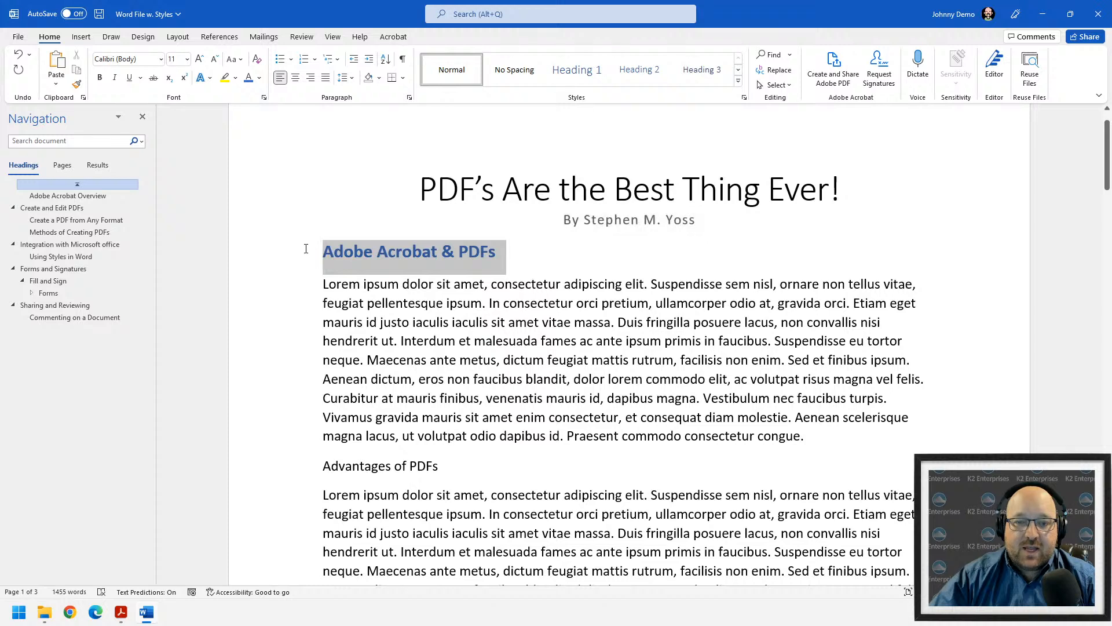
{"action": "left_click", "coordinate": [570, 70]}
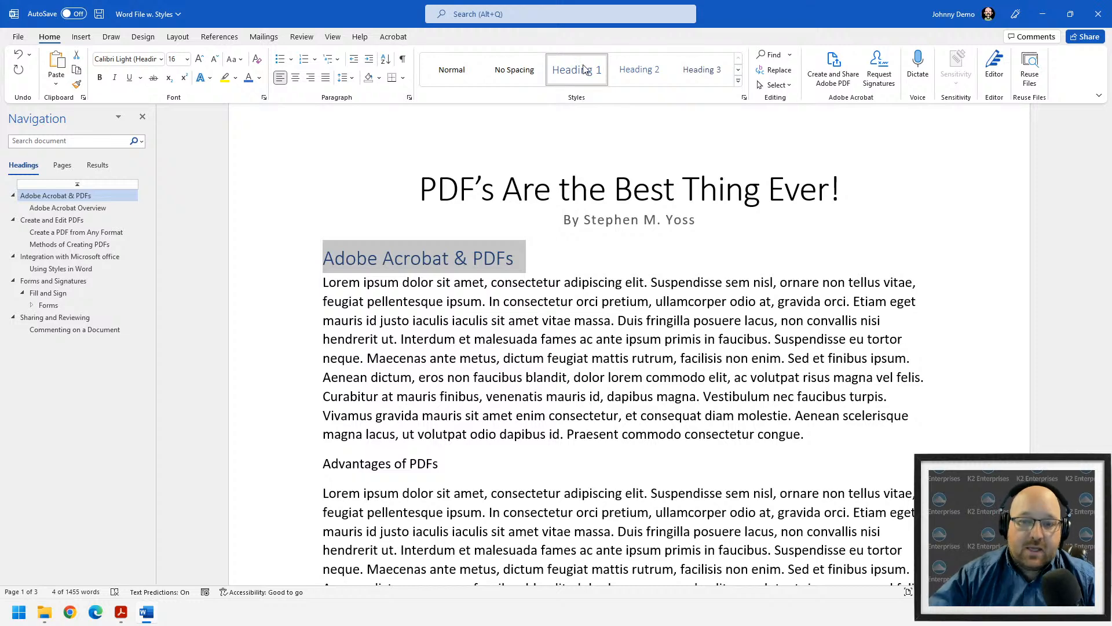
{"action": "triple_click", "coordinate": [473, 470]}
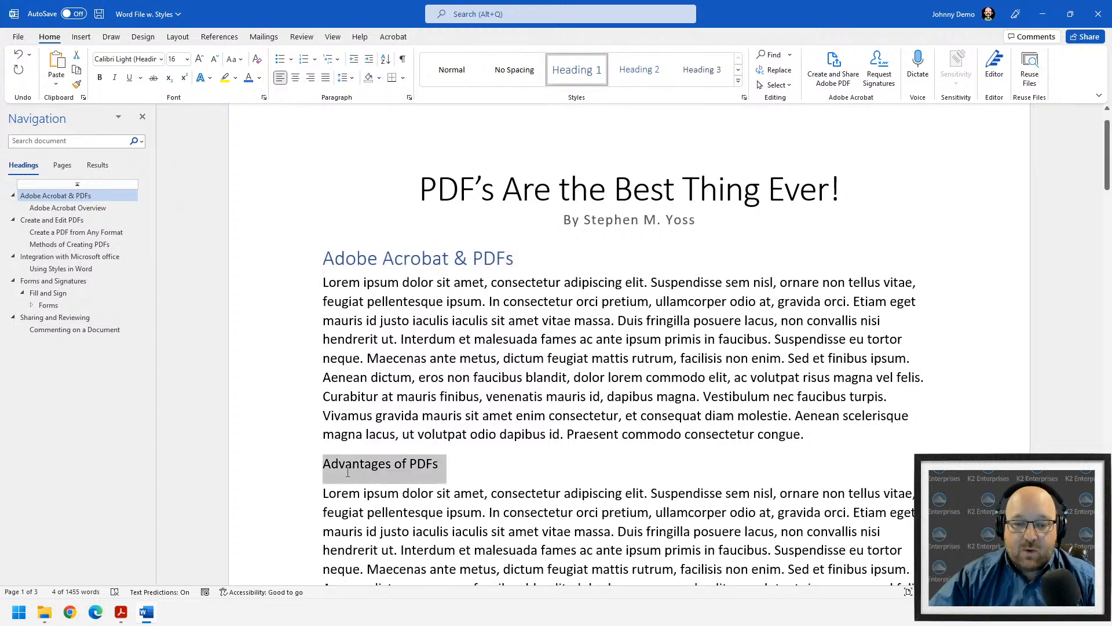
{"action": "left_click", "coordinate": [648, 77]}
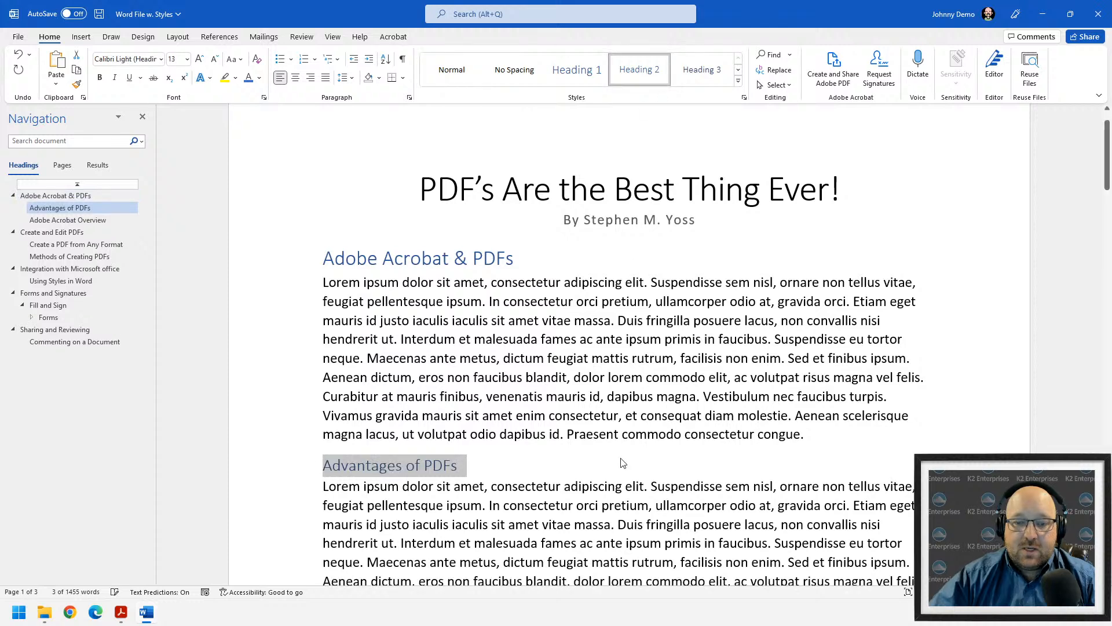
{"action": "left_click", "coordinate": [561, 435]}
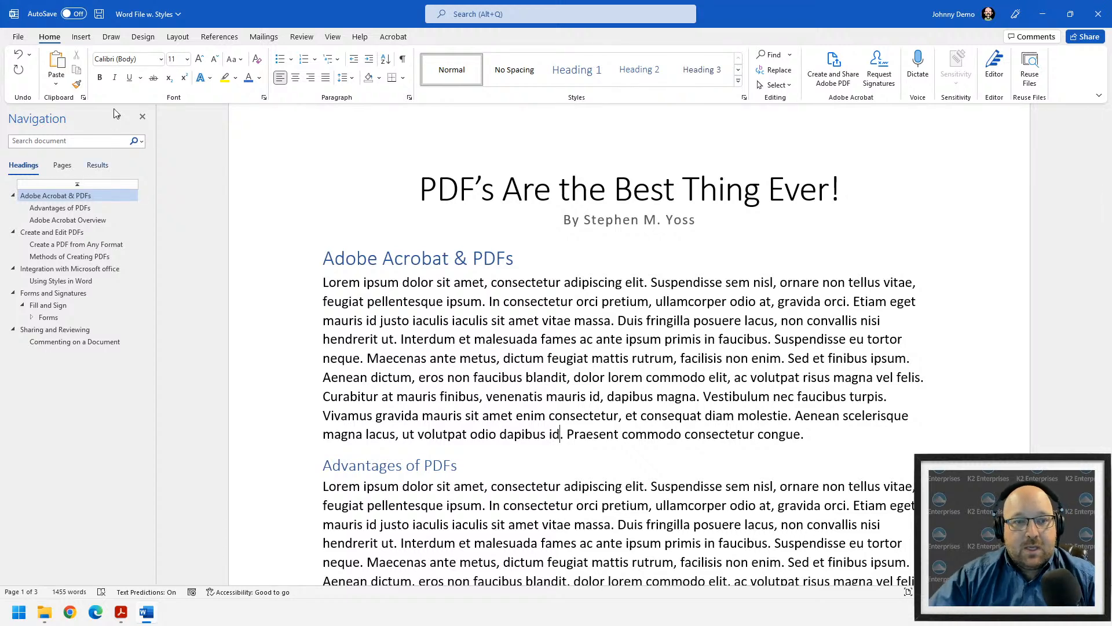
- Jump via the Navigation pane through Create a PDF from Any Format, Integration and Fill and Sign to Create and Edit PDFs, widening the pane
{"action": "left_click", "coordinate": [333, 37]}
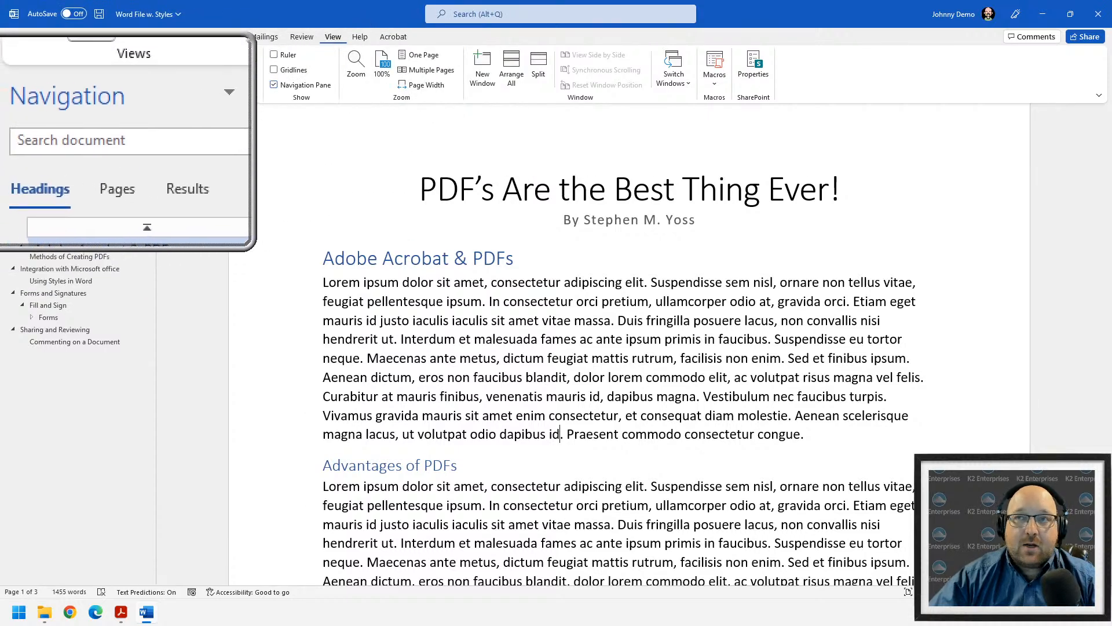
{"action": "left_click", "coordinate": [76, 244]}
{"action": "left_click", "coordinate": [69, 269]}
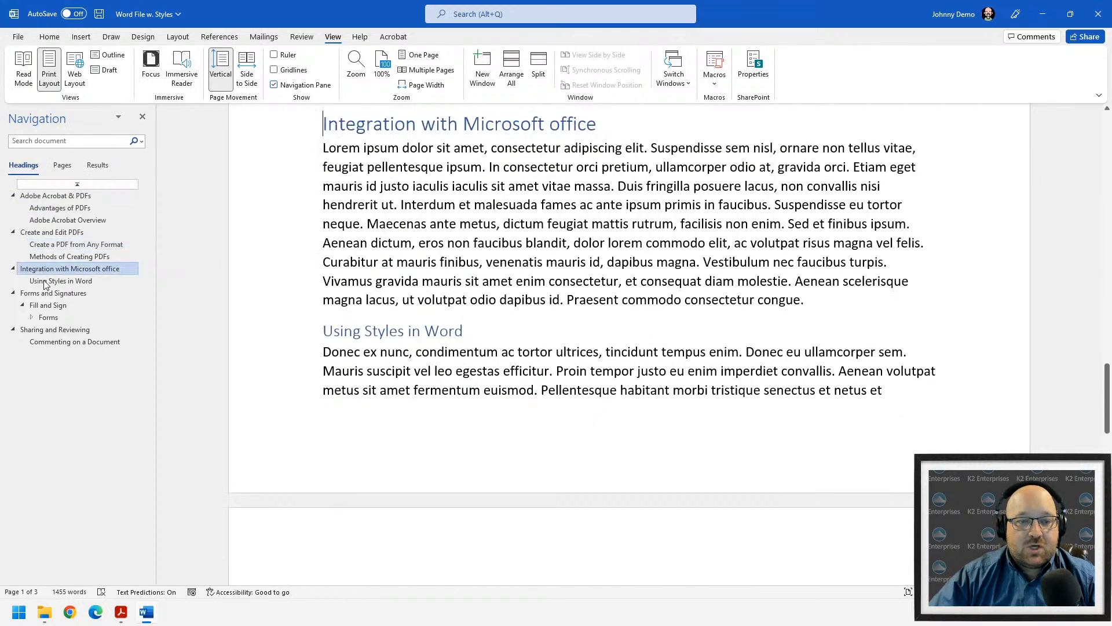
{"action": "left_click", "coordinate": [48, 305]}
{"action": "left_click", "coordinate": [52, 232]}
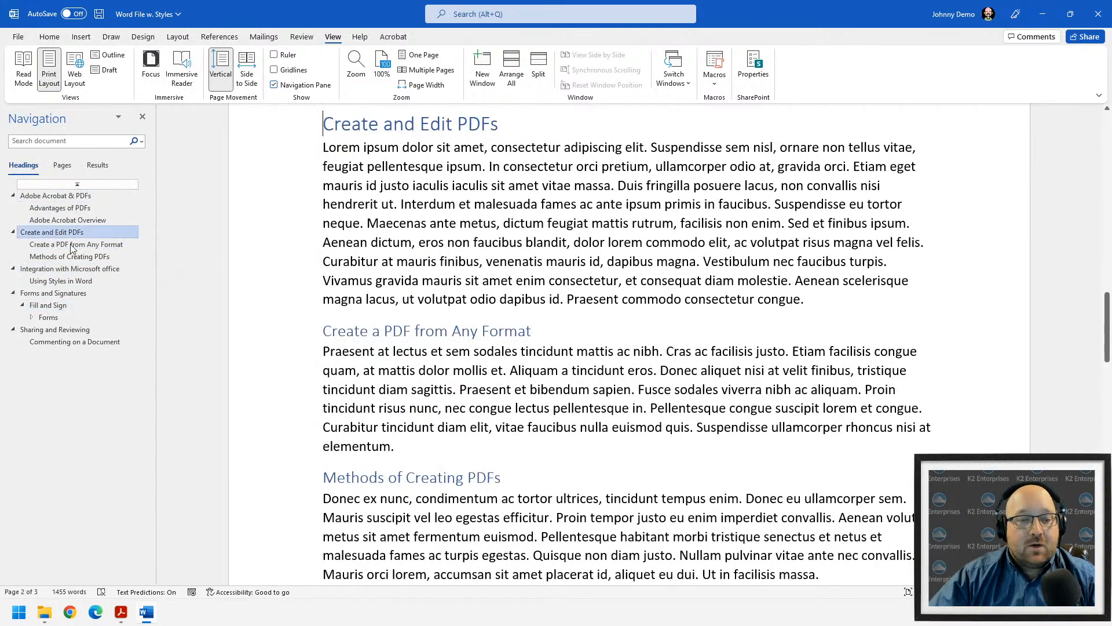
{"action": "left_click_drag", "start_coordinate": [158, 257], "coordinate": [213, 255]}
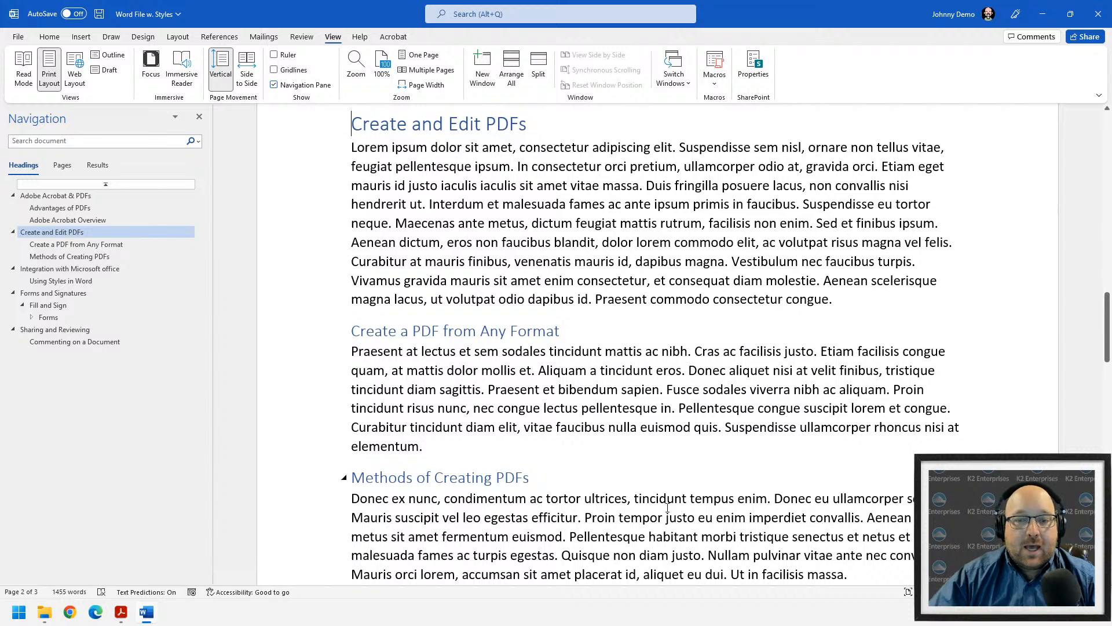
- Open Word File w. Styles.pdf from the PDF Demo folder in Acrobat
{"action": "left_click", "coordinate": [44, 611]}
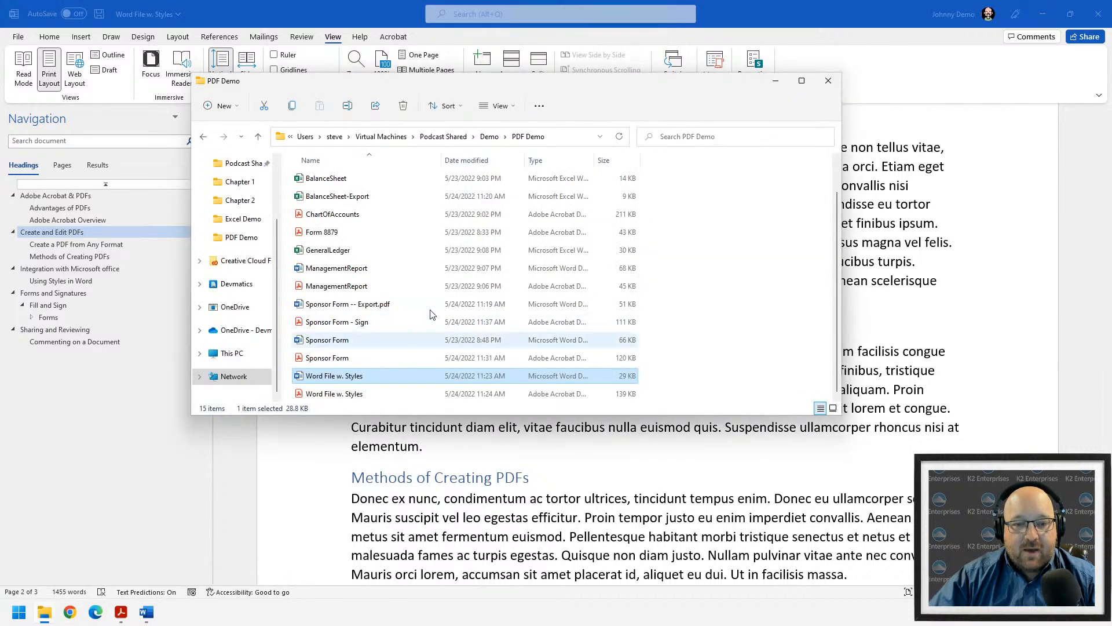
{"action": "double_click", "coordinate": [334, 394]}
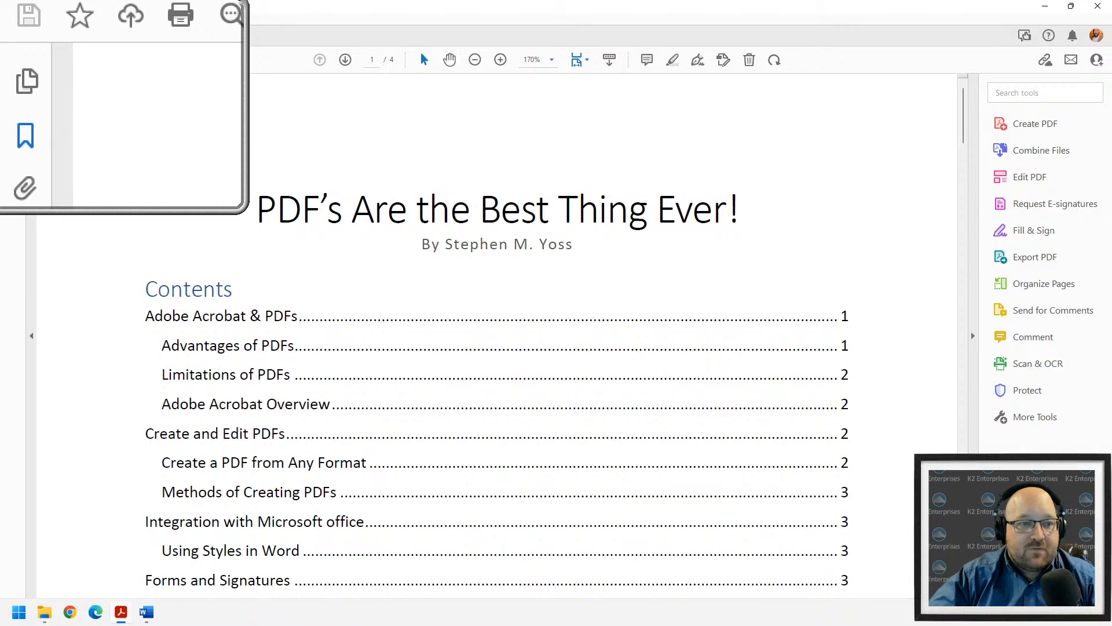
- Show the Bookmarks pane and test each Adobe Acrobat & PDFs and Advantages of PDFs bookmark
{"action": "left_click", "coordinate": [12, 119]}
{"action": "left_click", "coordinate": [111, 267]}
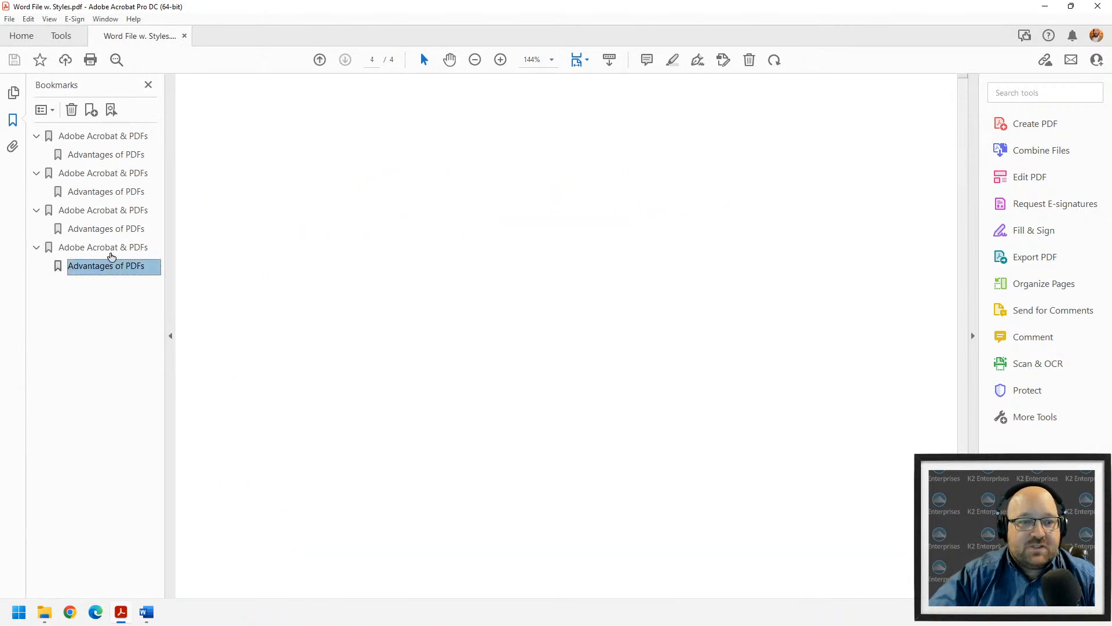
{"action": "left_click", "coordinate": [116, 138]}
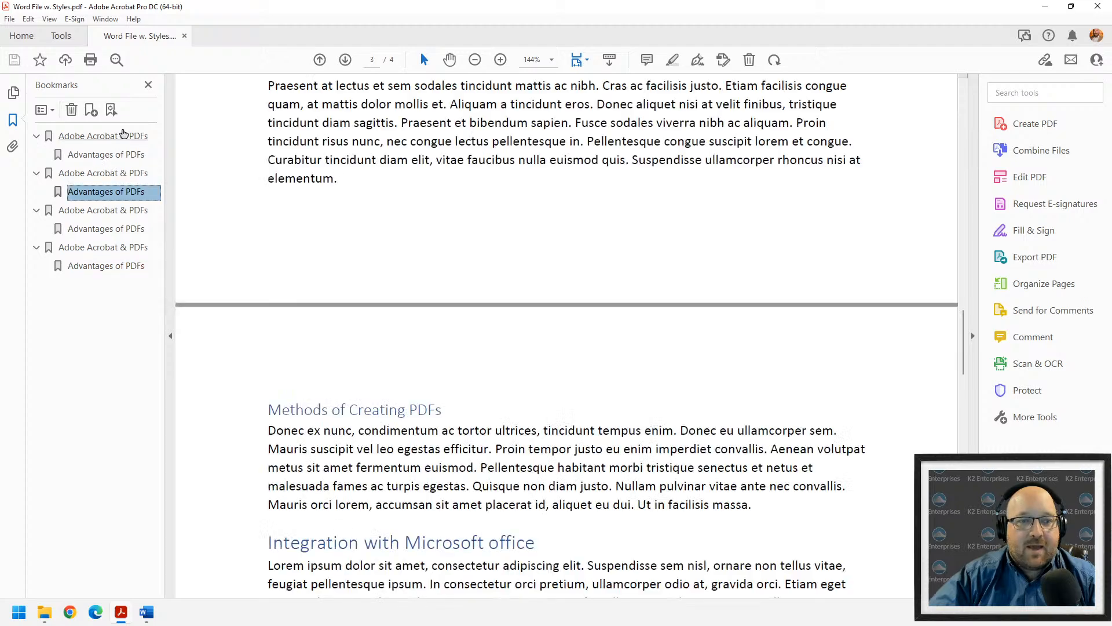
{"action": "left_click", "coordinate": [103, 156]}
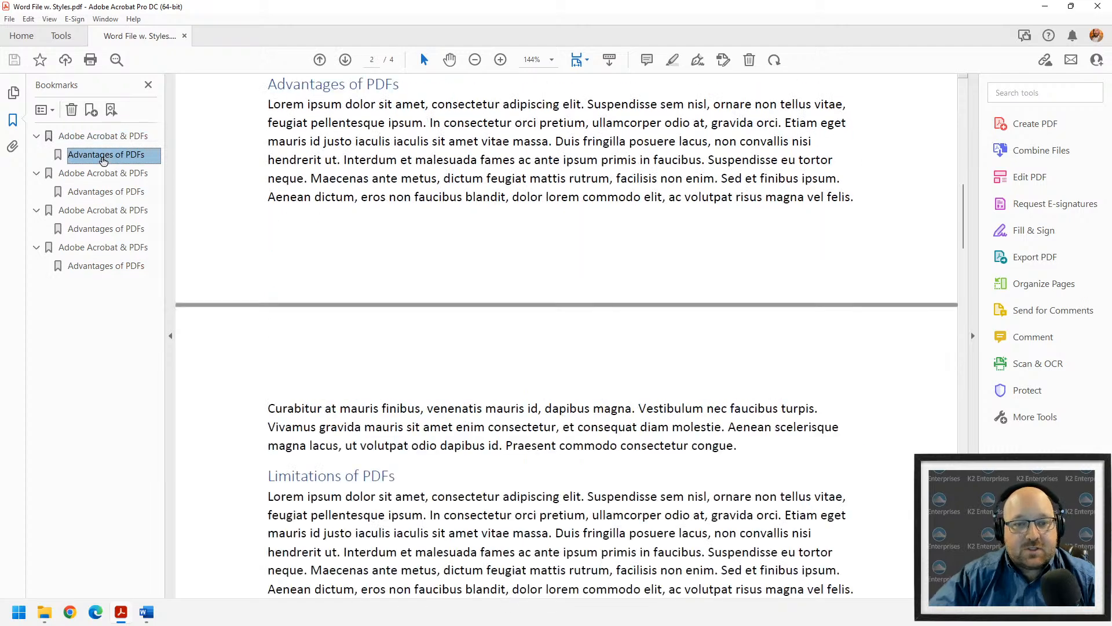
{"action": "left_click", "coordinate": [98, 174]}
{"action": "left_click", "coordinate": [105, 210]}
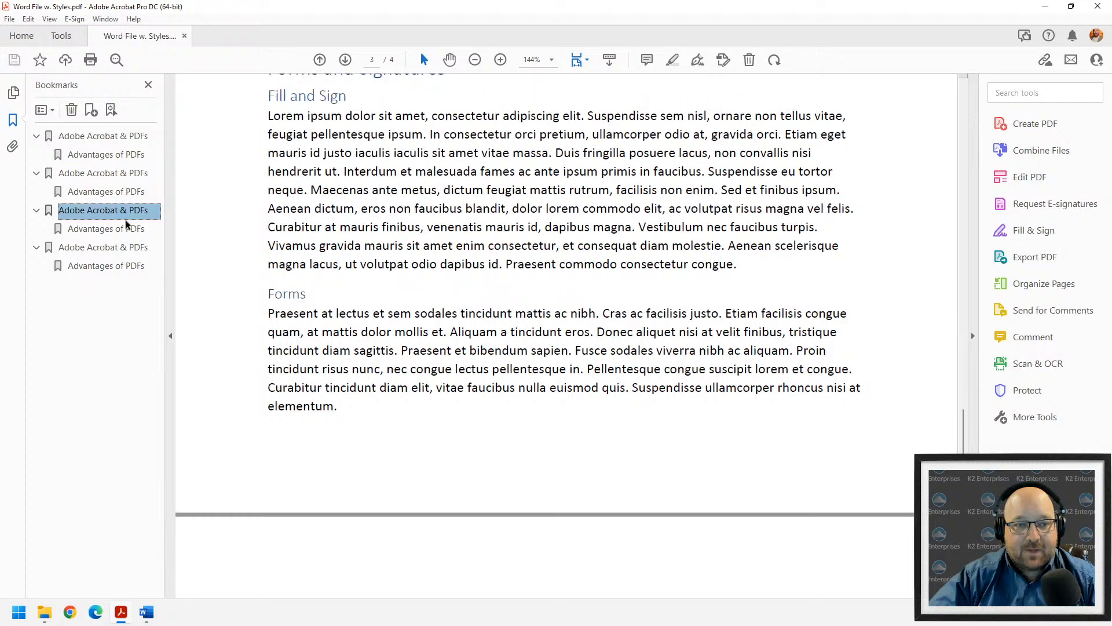
{"action": "left_click", "coordinate": [112, 248]}
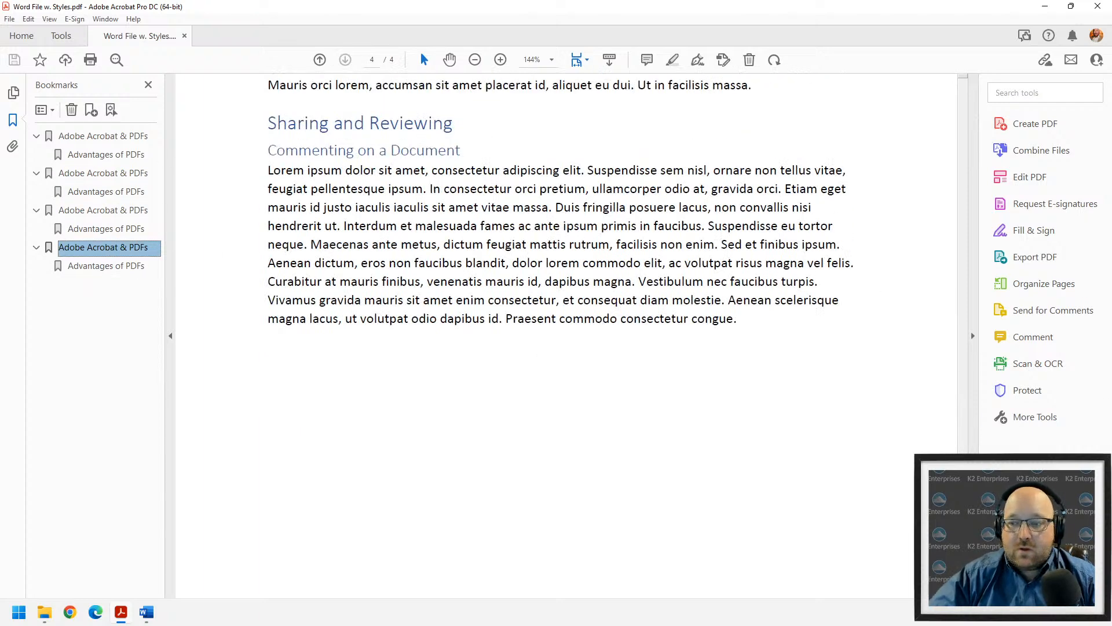
{"action": "scroll", "coordinate": [226, 185], "scroll_direction": "up", "scroll_amount": 20}
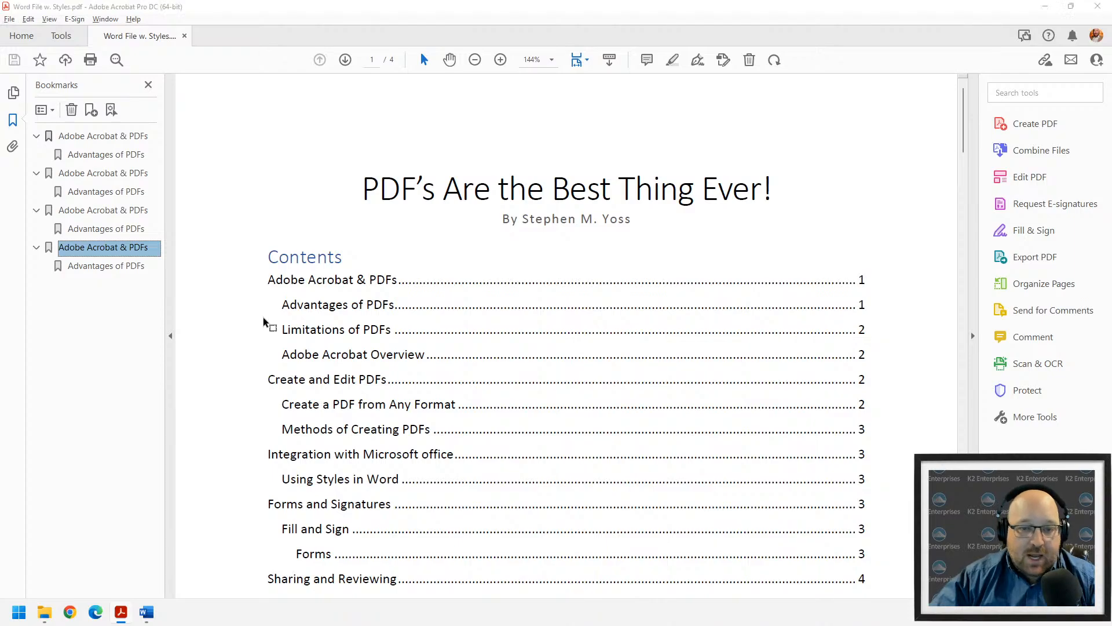
- Back in Word, add an empty line above the first heading, Adobe Acrobat & PDFs
{"action": "key", "text": "alt+Tab"}
{"action": "key", "text": "alt+Tab"}
{"action": "key", "text": "alt+Tab"}
{"action": "scroll", "coordinate": [261, 323], "scroll_direction": "up", "scroll_amount": 15}
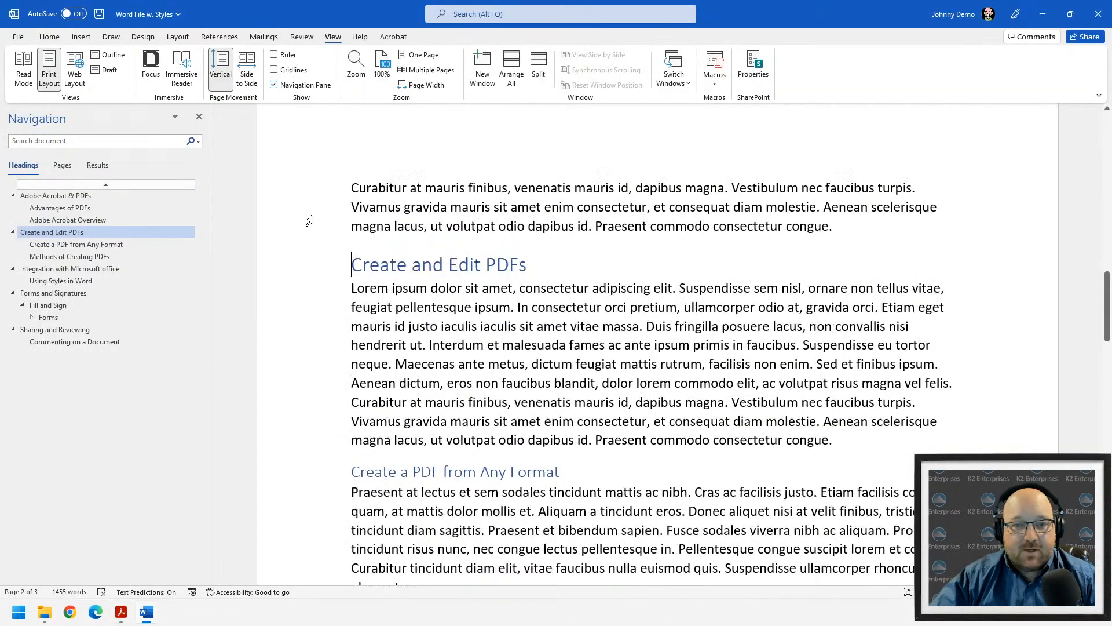
{"action": "left_click", "coordinate": [64, 196]}
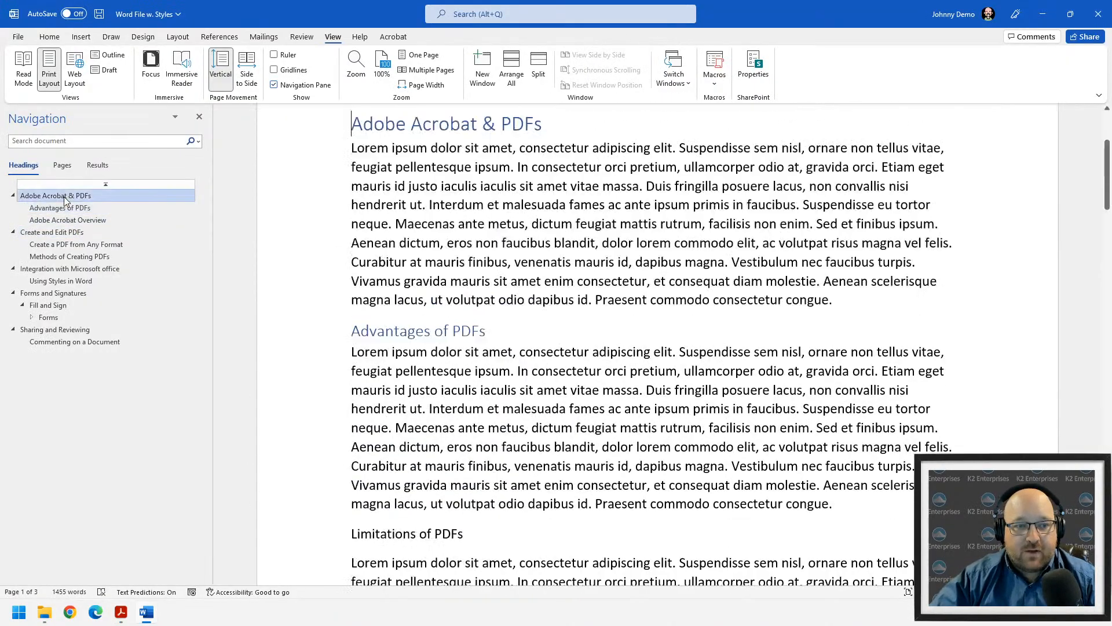
{"action": "scroll", "coordinate": [547, 325], "scroll_direction": "up", "scroll_amount": 4}
{"action": "key", "text": "Return"}
{"action": "key", "text": "Up"}
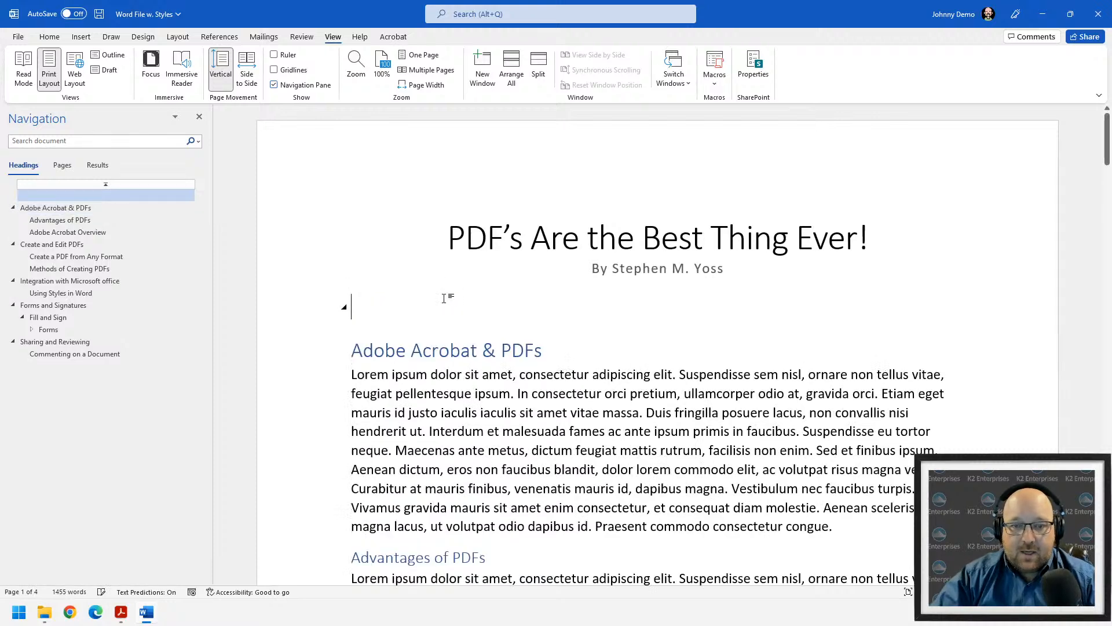
- Insert an automatic table of contents from References > Table of Contents
{"action": "left_click", "coordinate": [216, 37]}
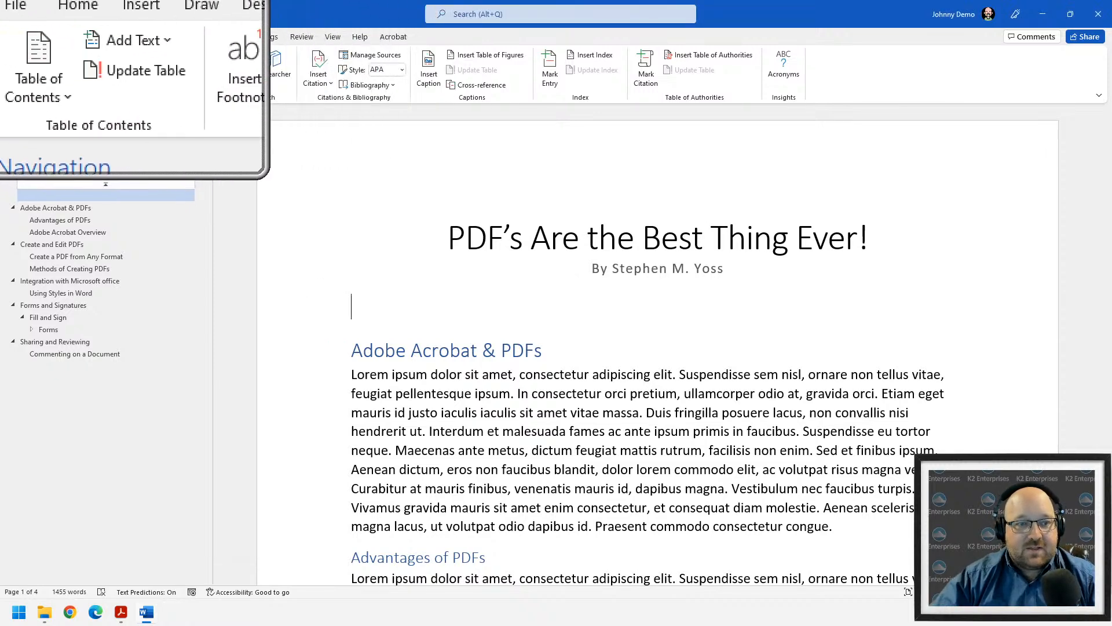
{"action": "left_click", "coordinate": [29, 73]}
{"action": "left_click", "coordinate": [47, 139]}
{"action": "scroll", "coordinate": [645, 270], "scroll_direction": "up", "scroll_amount": 8}
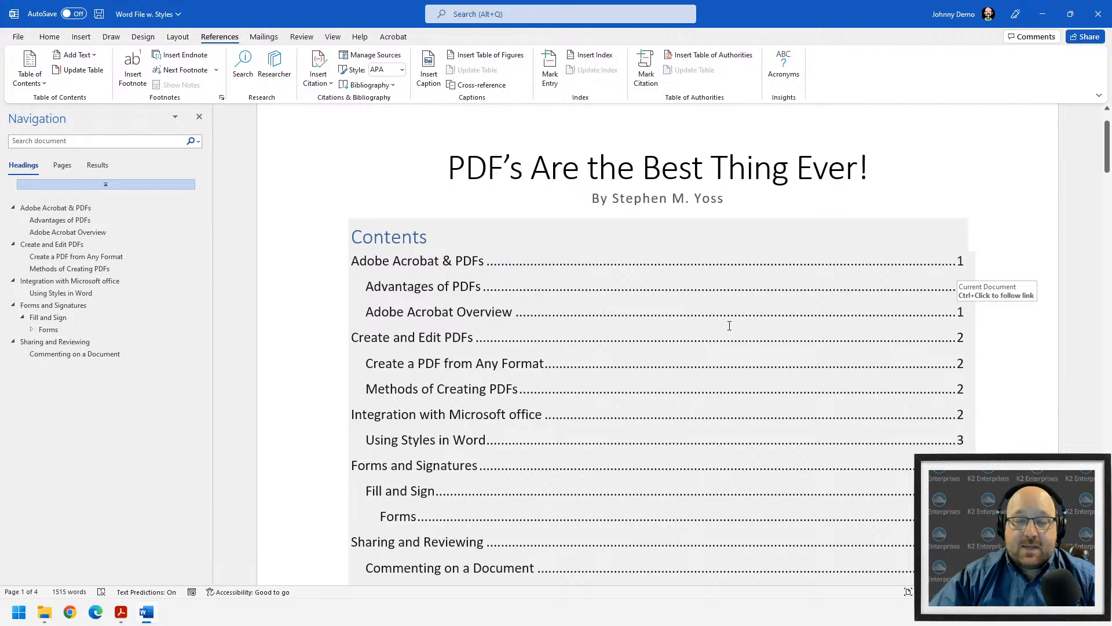
{"action": "key", "text": "alt+Tab"}
- Test the Create and Edit PDFs and Commenting on a Document contents links and the first bookmark
{"action": "key", "text": "alt+Tab"}
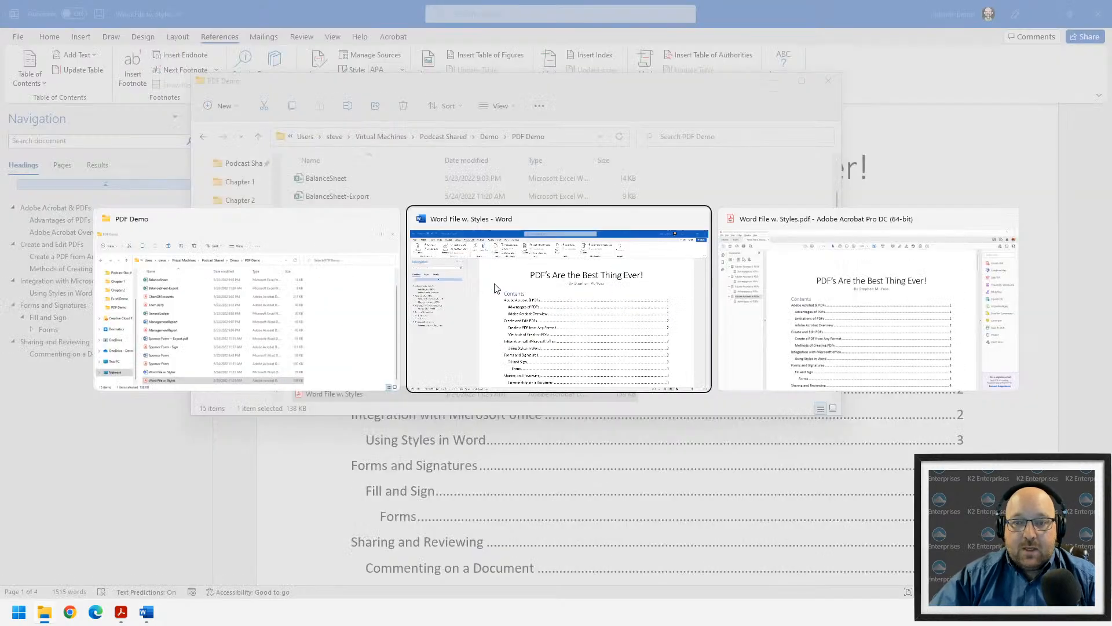
{"action": "key", "text": "alt+Tab"}
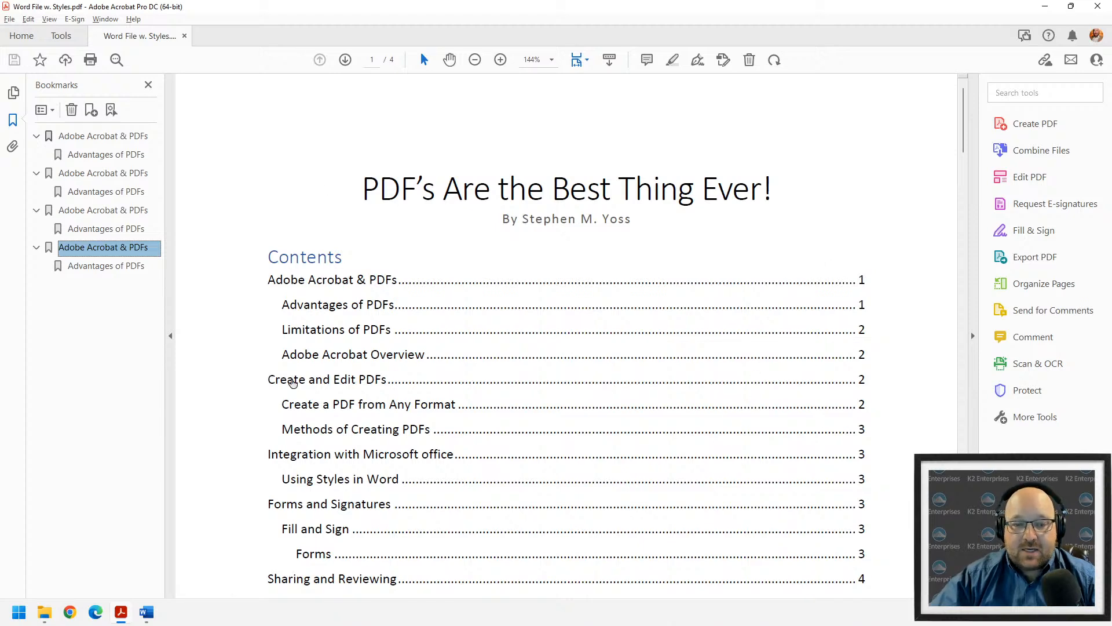
{"action": "left_click", "coordinate": [292, 382]}
{"action": "left_click", "coordinate": [96, 137]}
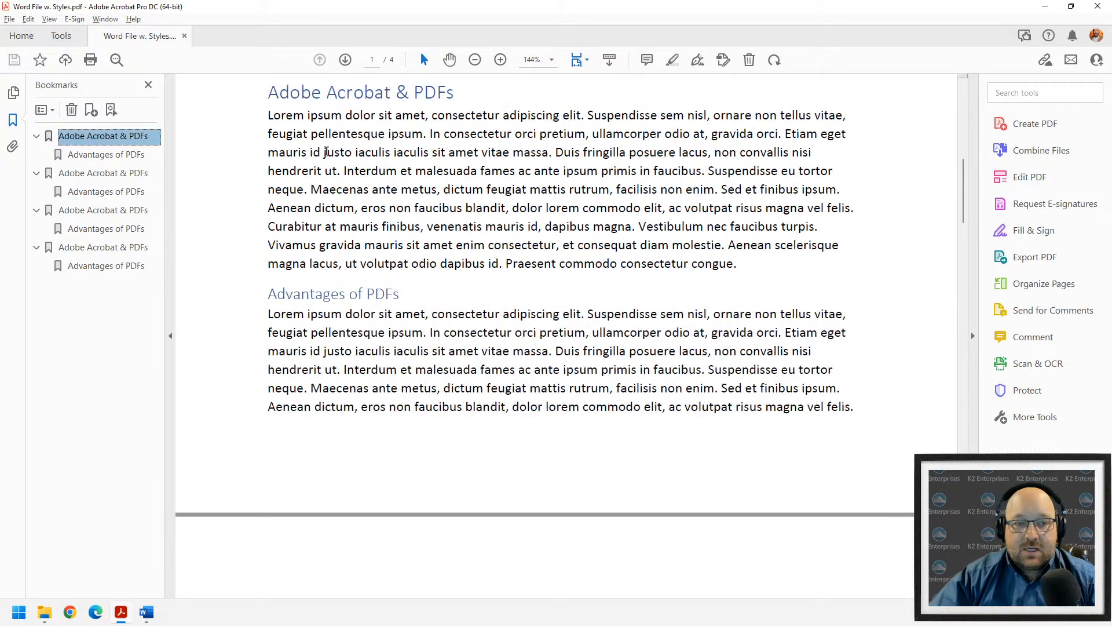
{"action": "scroll", "coordinate": [387, 336], "scroll_direction": "up", "scroll_amount": 5}
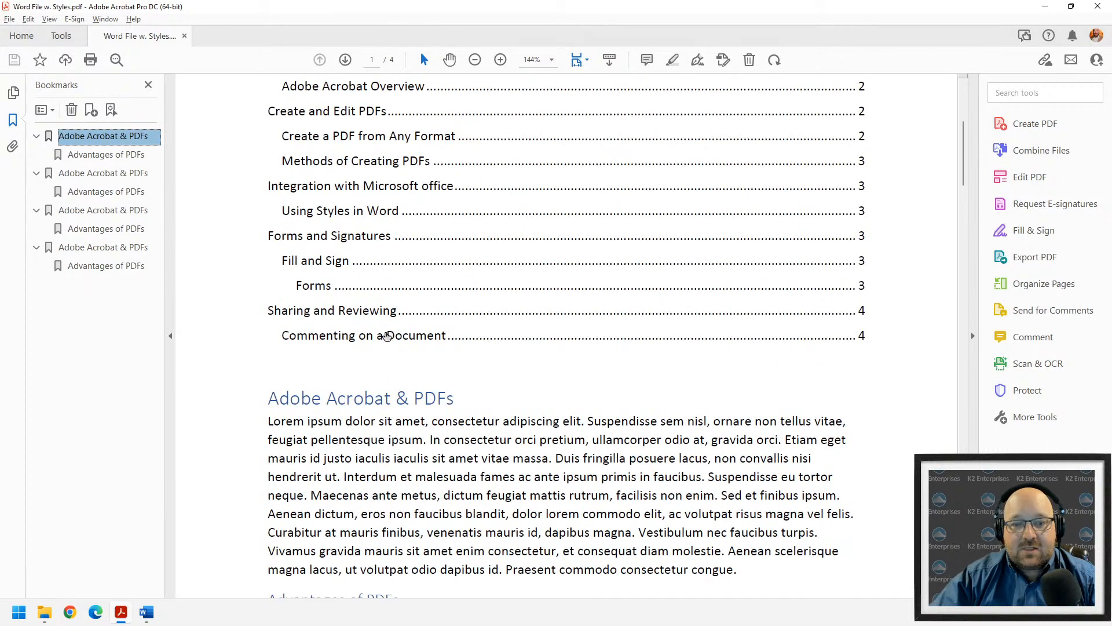
{"action": "left_click", "coordinate": [387, 336]}
{"action": "left_click", "coordinate": [92, 136]}
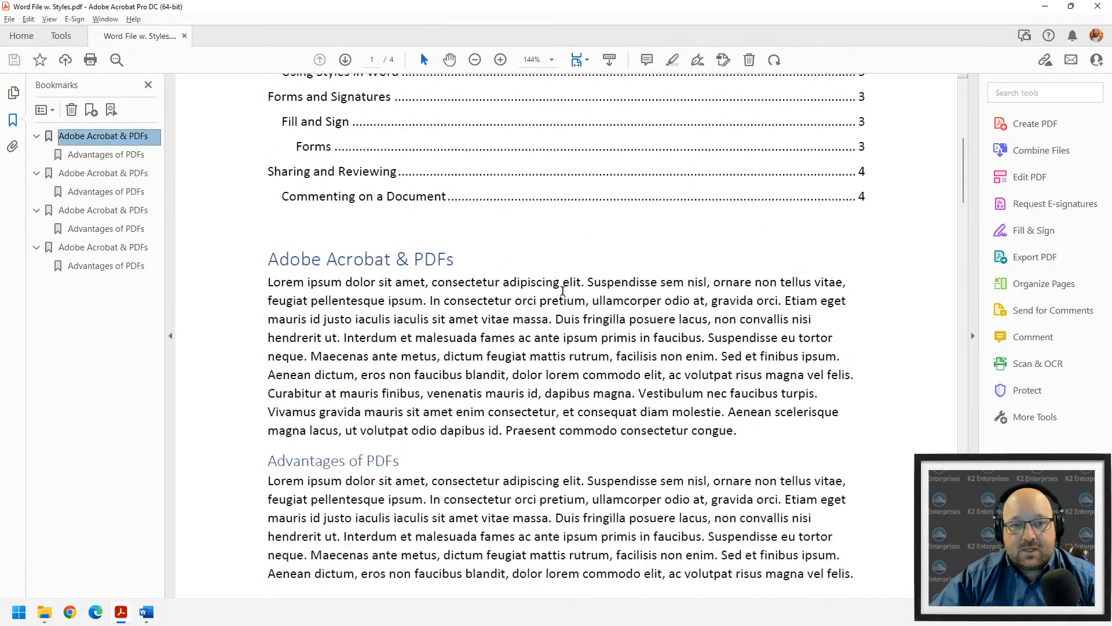
{"action": "scroll", "coordinate": [563, 290], "scroll_direction": "up", "scroll_amount": 7}
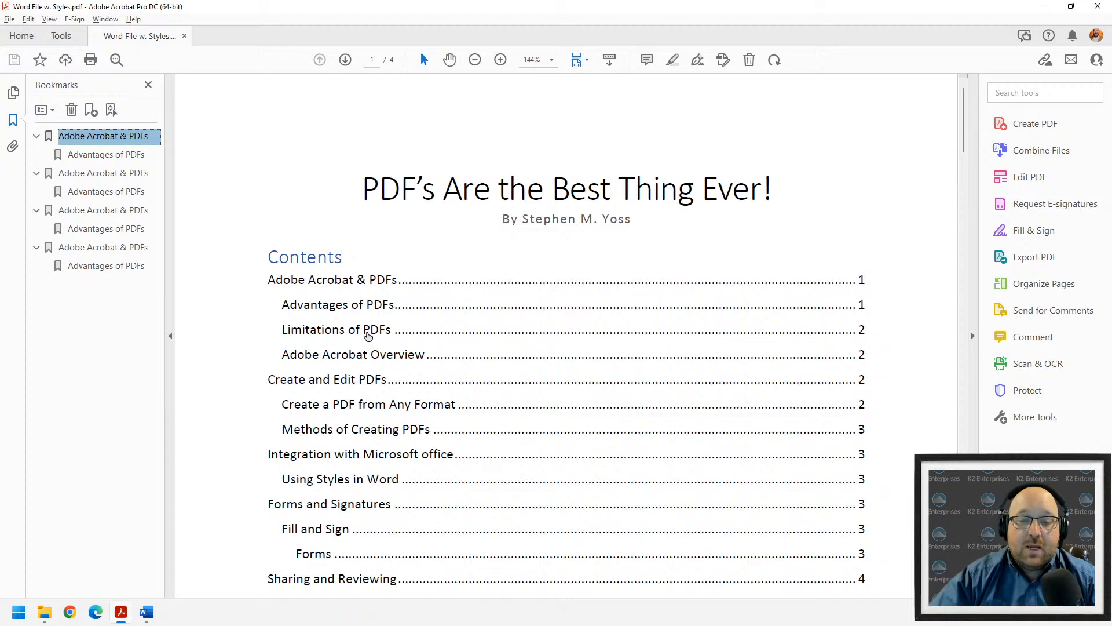
- Select the title and contents text, try the Find box, then return to Word
{"action": "left_click_drag", "start_coordinate": [376, 179], "coordinate": [864, 596]}
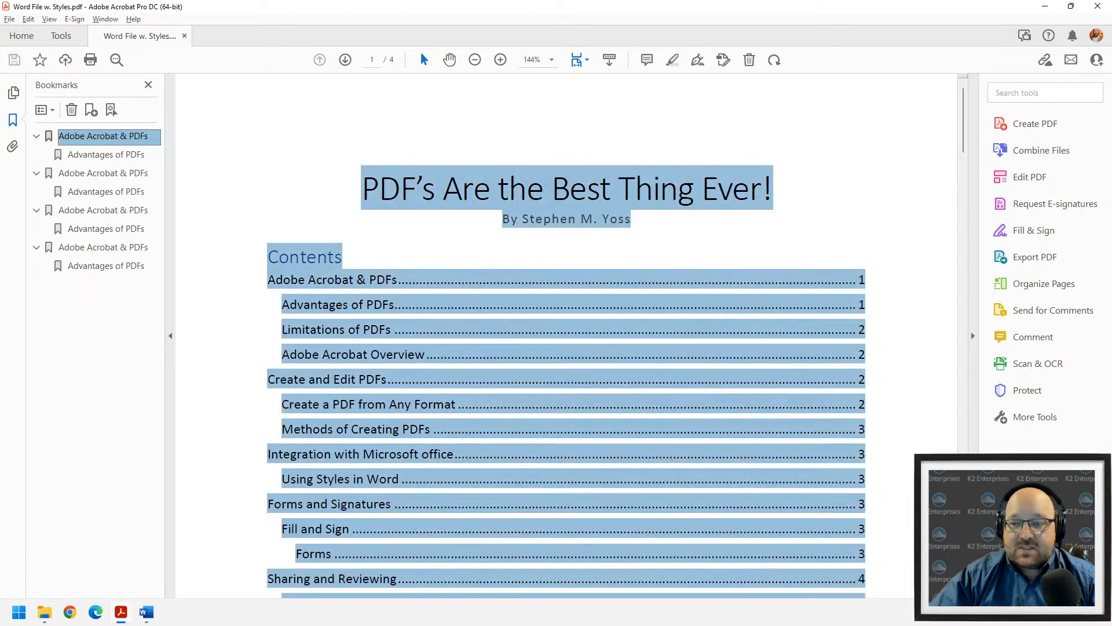
{"action": "left_click", "coordinate": [905, 249]}
{"action": "key", "text": "ctrl+f"}
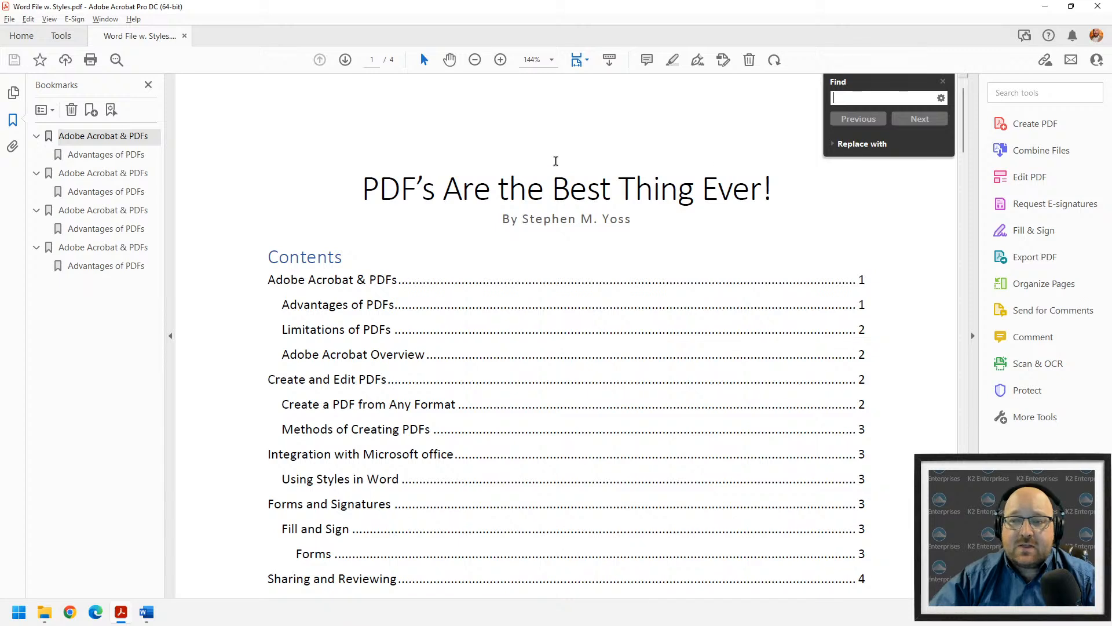
{"action": "key", "text": "Escape"}
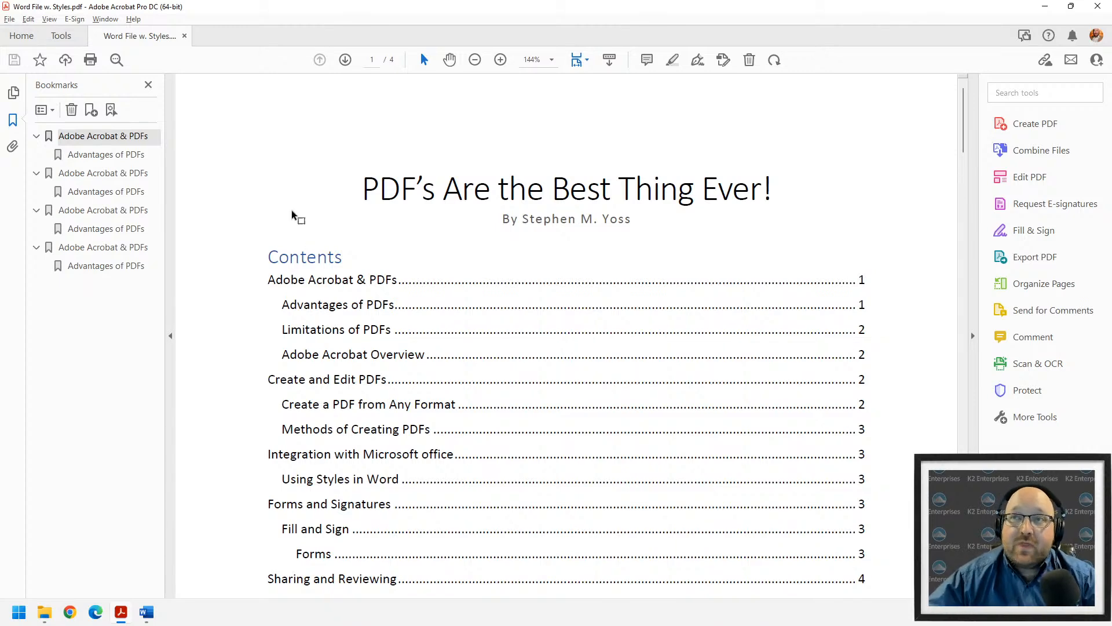
{"action": "key", "text": "alt+Tab"}
{"action": "key", "text": "alt+Tab"}
{"action": "key", "text": "alt+Tab"}
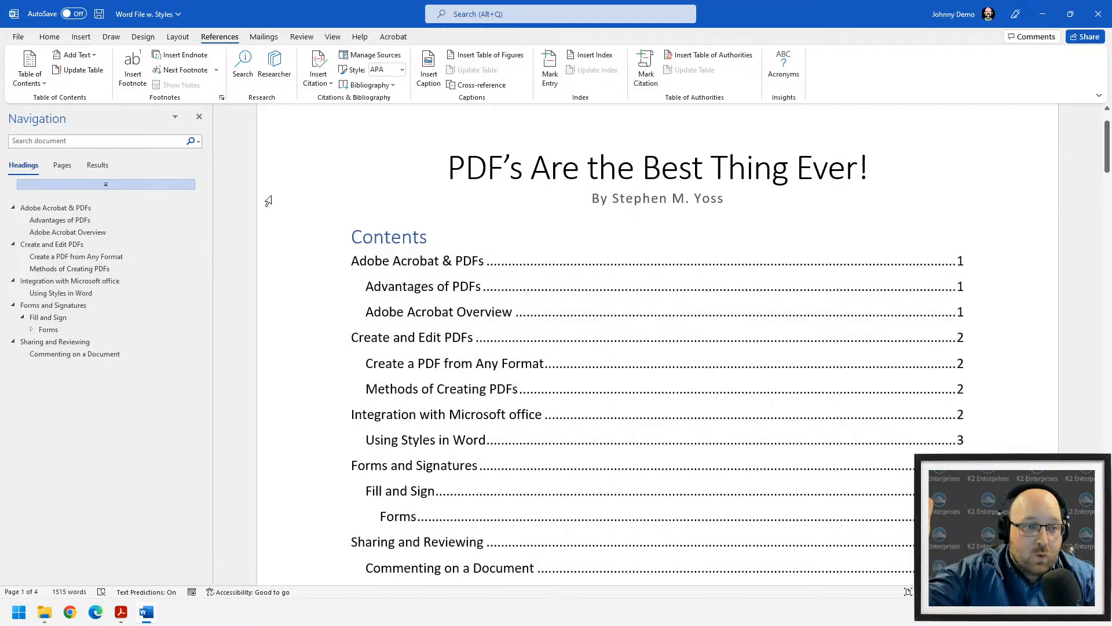
- Scroll to the top of the document and open the File backstage Home page
{"action": "left_click", "coordinate": [51, 39]}
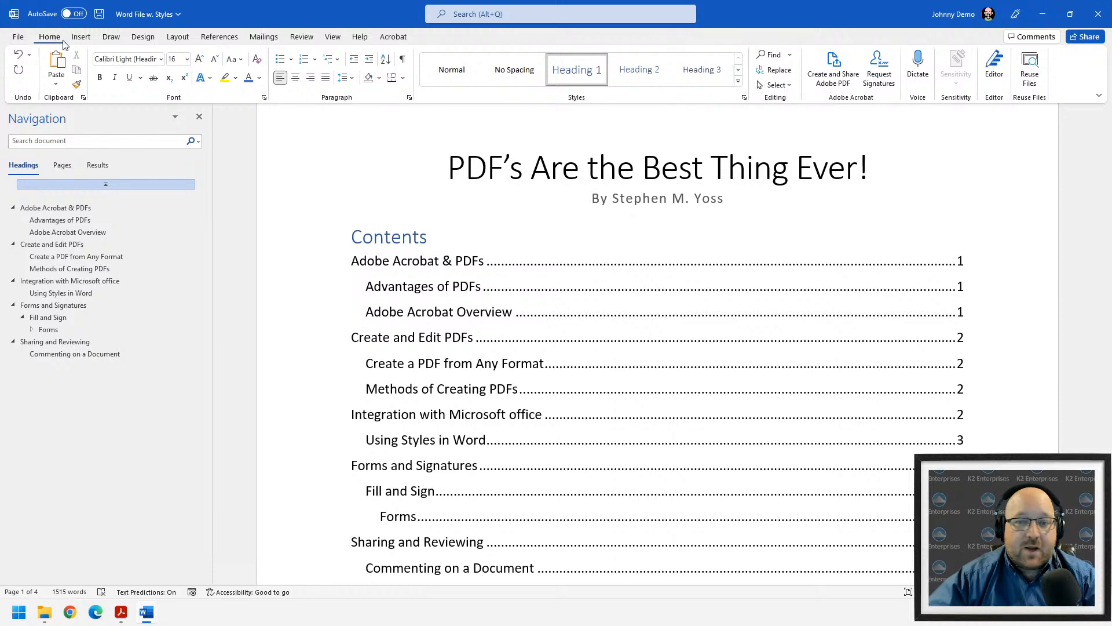
{"action": "scroll", "coordinate": [765, 383], "scroll_direction": "up", "scroll_amount": 2}
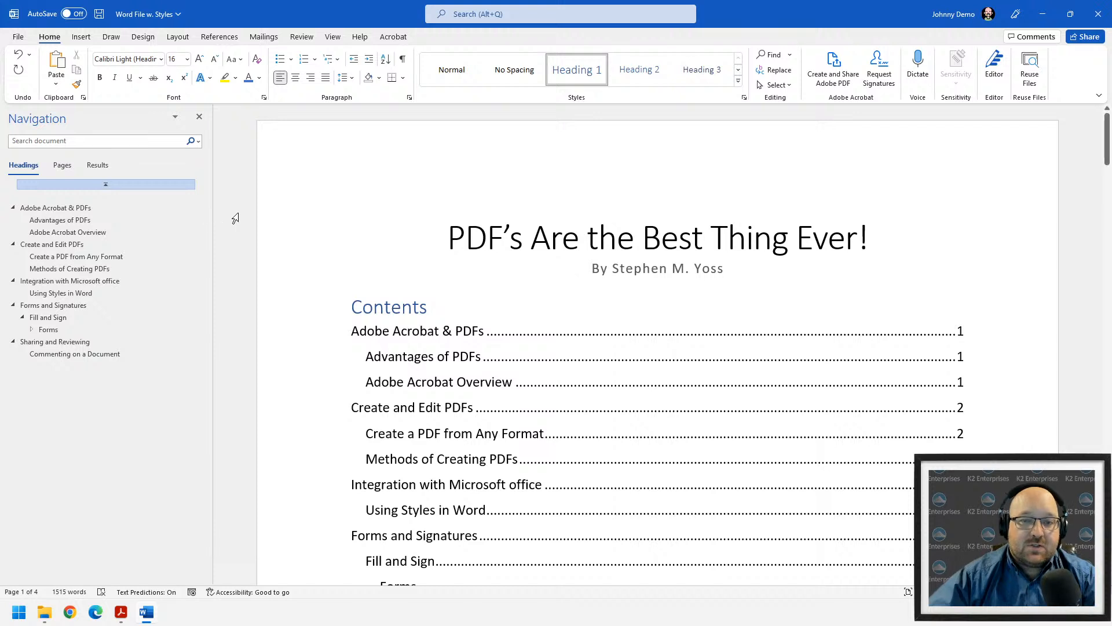
{"action": "left_click", "coordinate": [18, 37]}
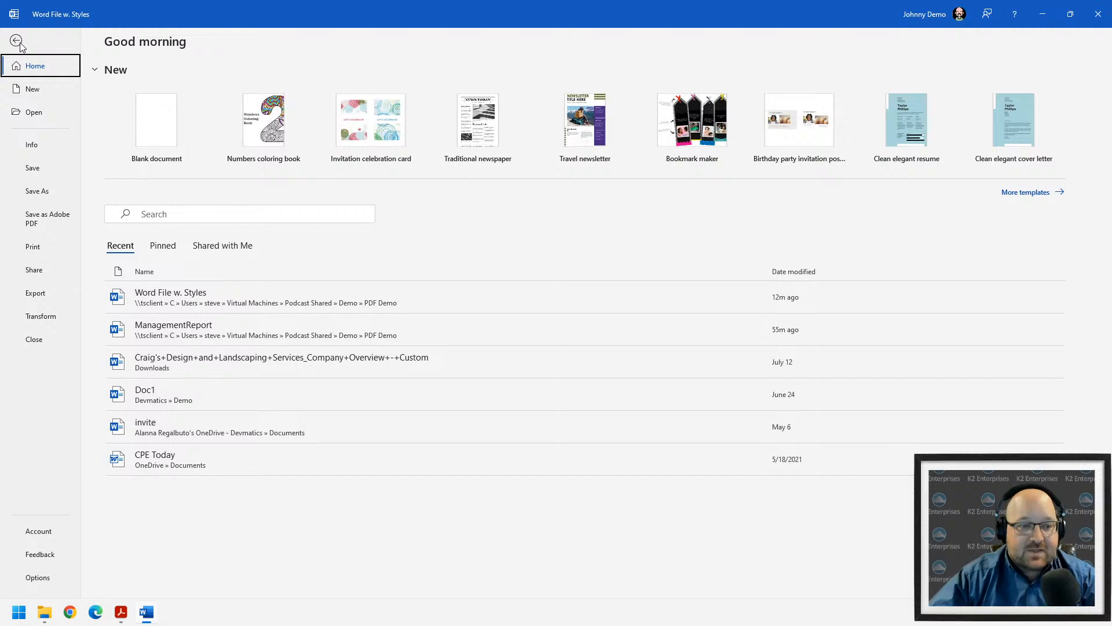
- Save Word File w. Styles to the PDF Demo folder with file type PDF (*.pdf)
{"action": "left_click", "coordinate": [36, 193]}
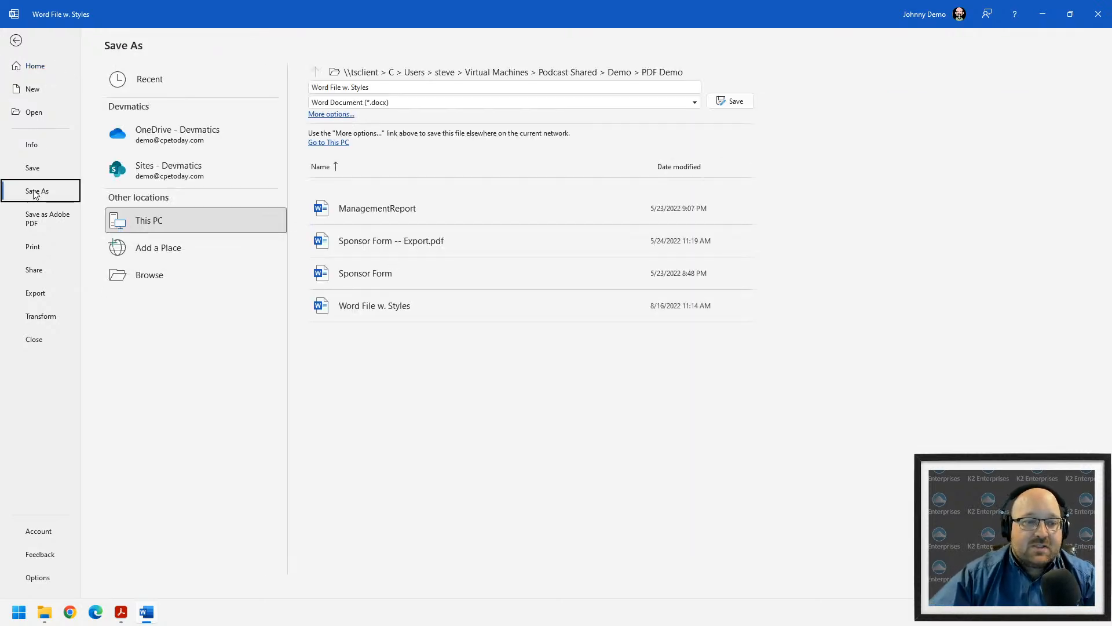
{"action": "left_click", "coordinate": [367, 102]}
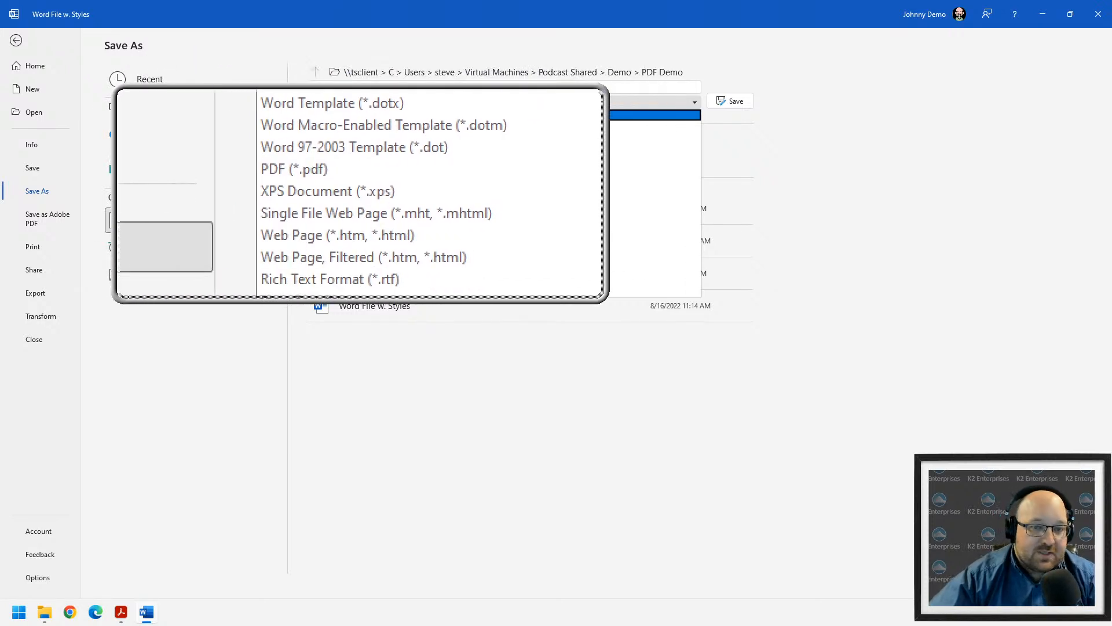
{"action": "left_click", "coordinate": [358, 189]}
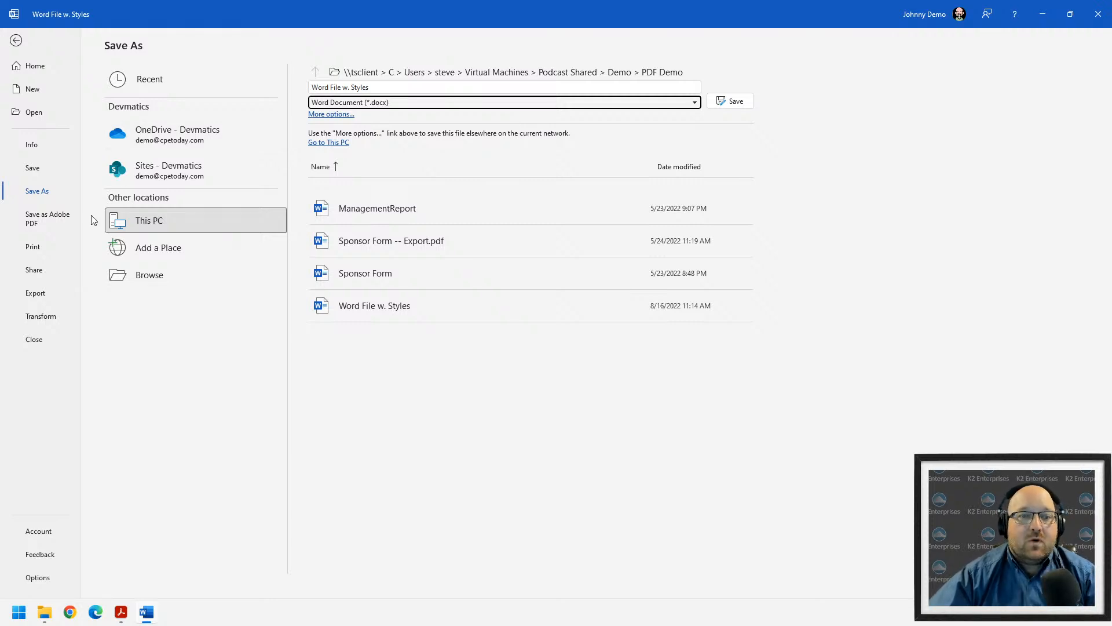
{"action": "left_click", "coordinate": [358, 102]}
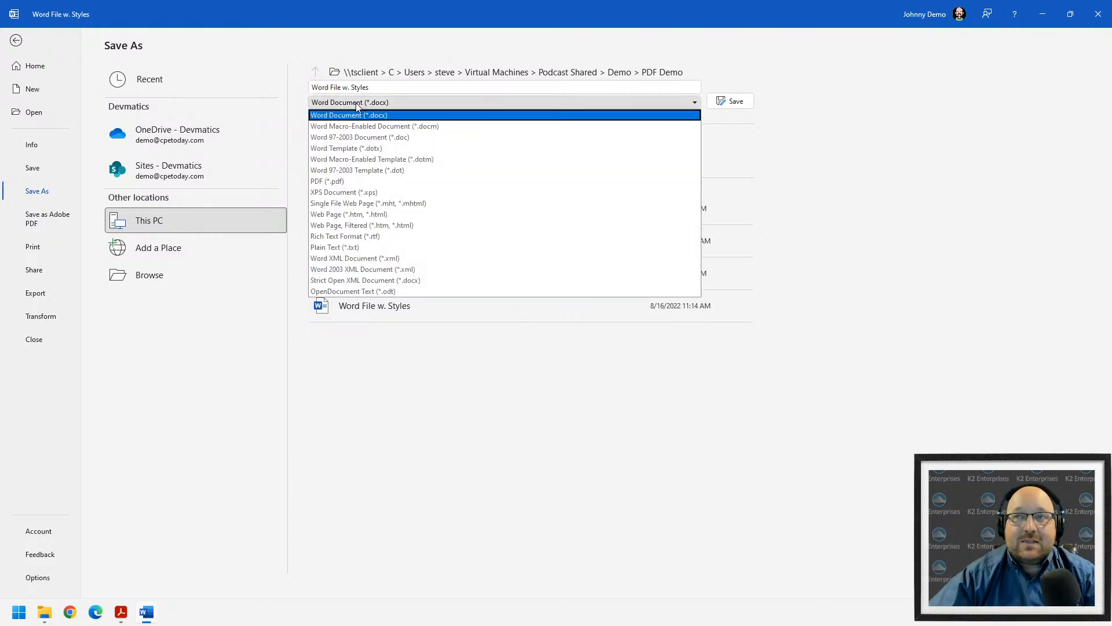
{"action": "left_click", "coordinate": [360, 180]}
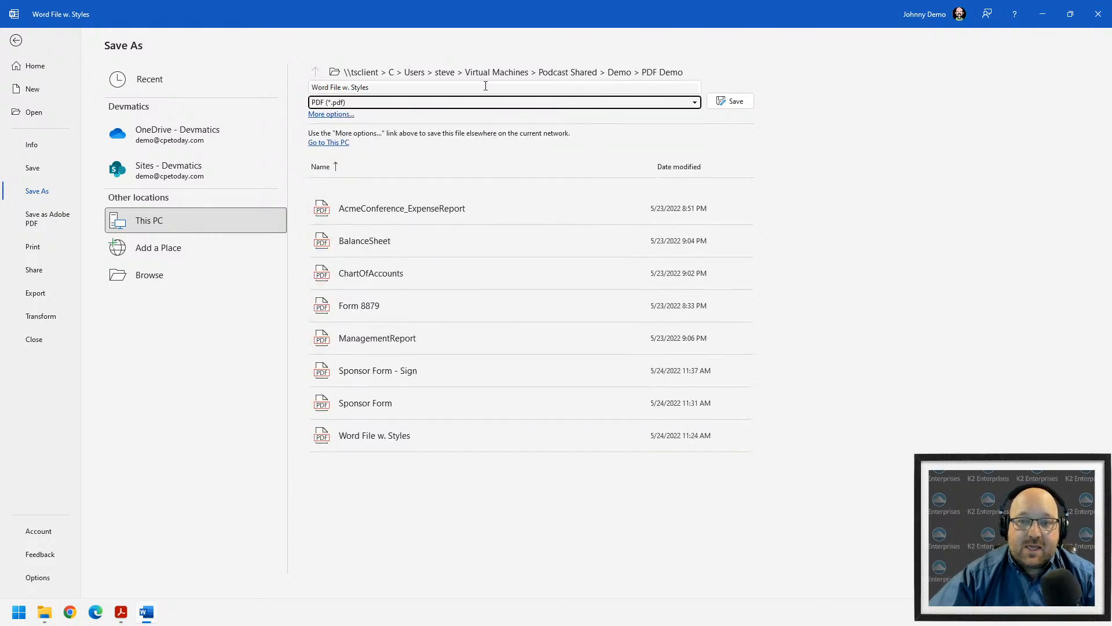
{"action": "left_click", "coordinate": [437, 104]}
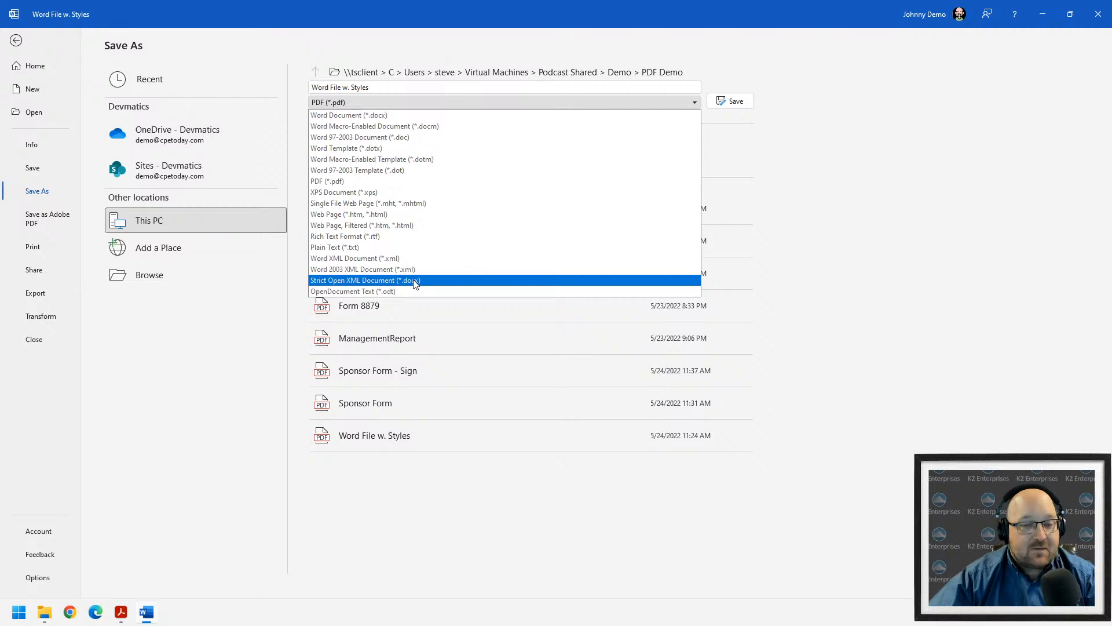
{"action": "left_click", "coordinate": [413, 182]}
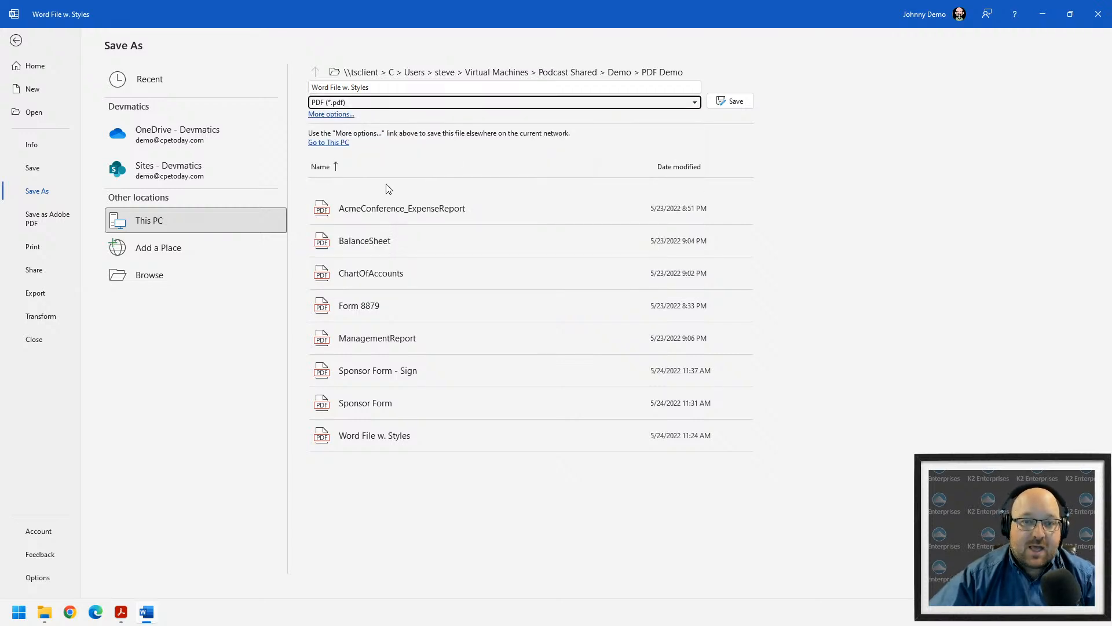
{"action": "left_click", "coordinate": [730, 100]}
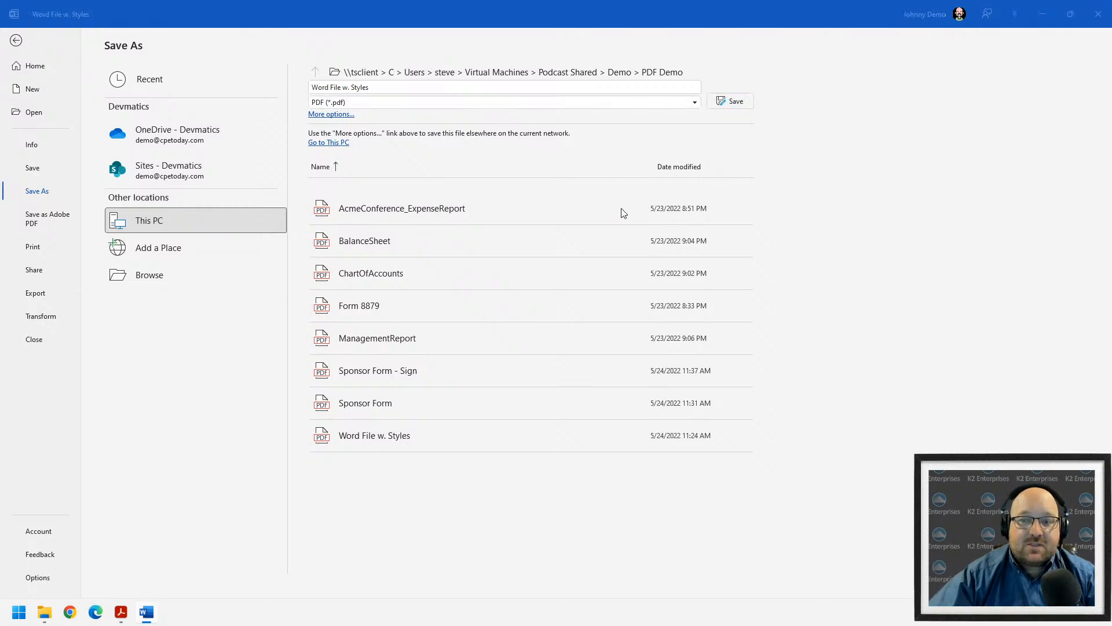
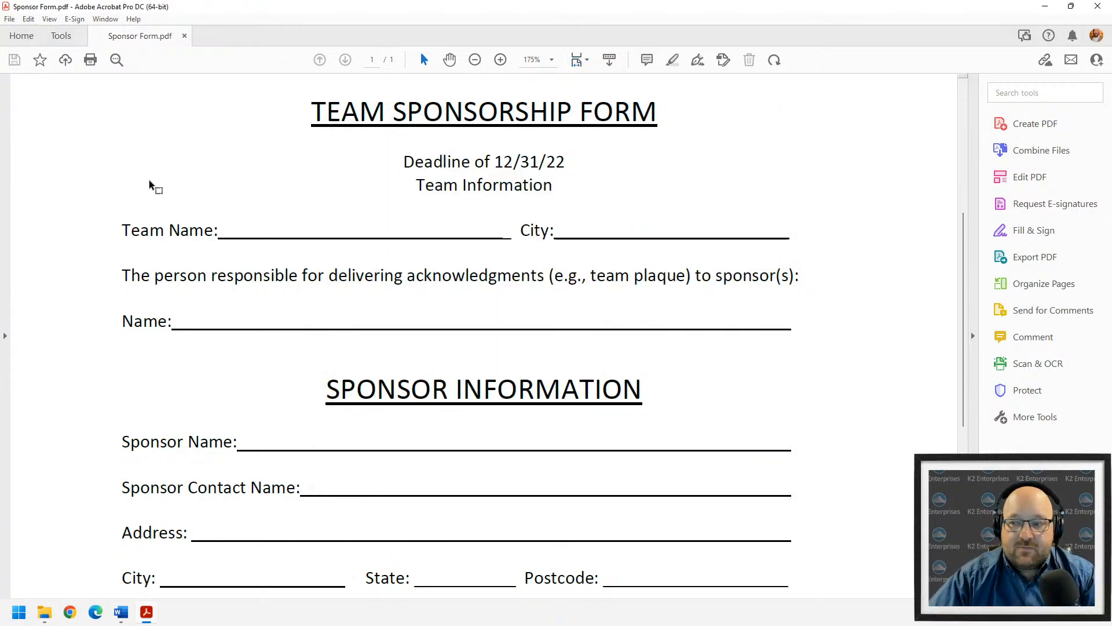
- Open the Fill & Sign tool from Tools and dismiss its introduction tip
{"action": "left_click", "coordinate": [62, 36]}
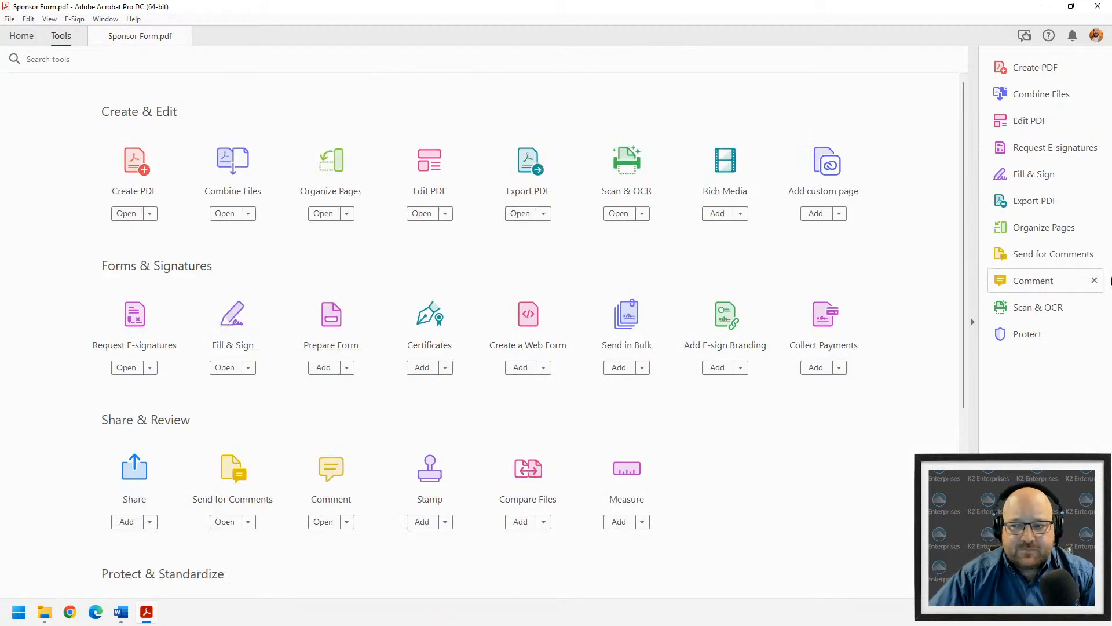
{"action": "left_click", "coordinate": [1025, 175]}
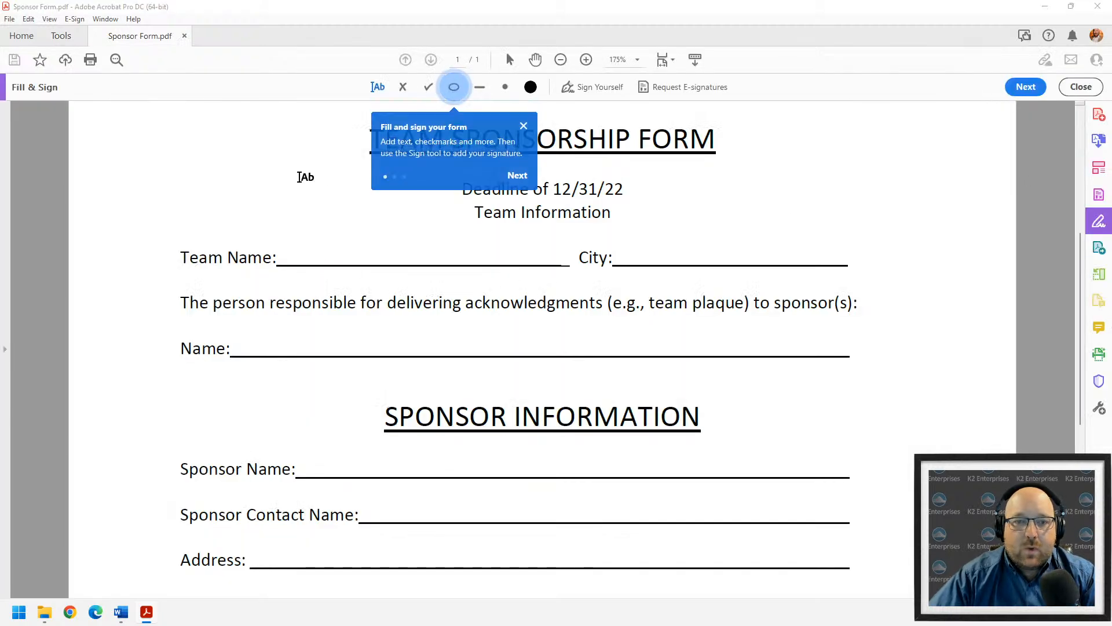
{"action": "left_click", "coordinate": [523, 126]}
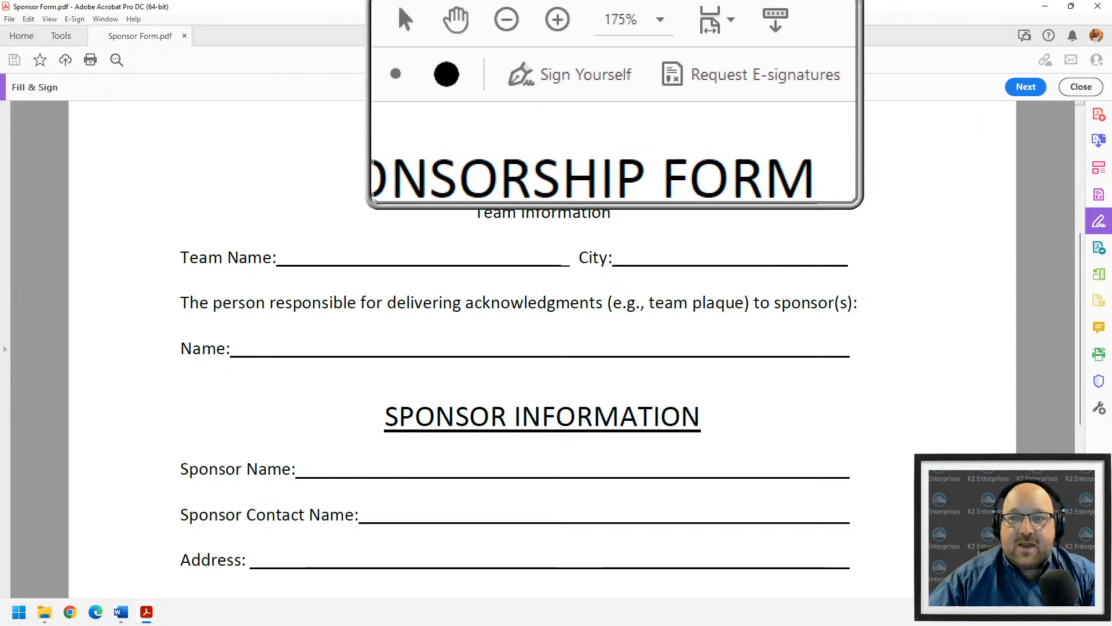
{"action": "left_click", "coordinate": [615, 100]}
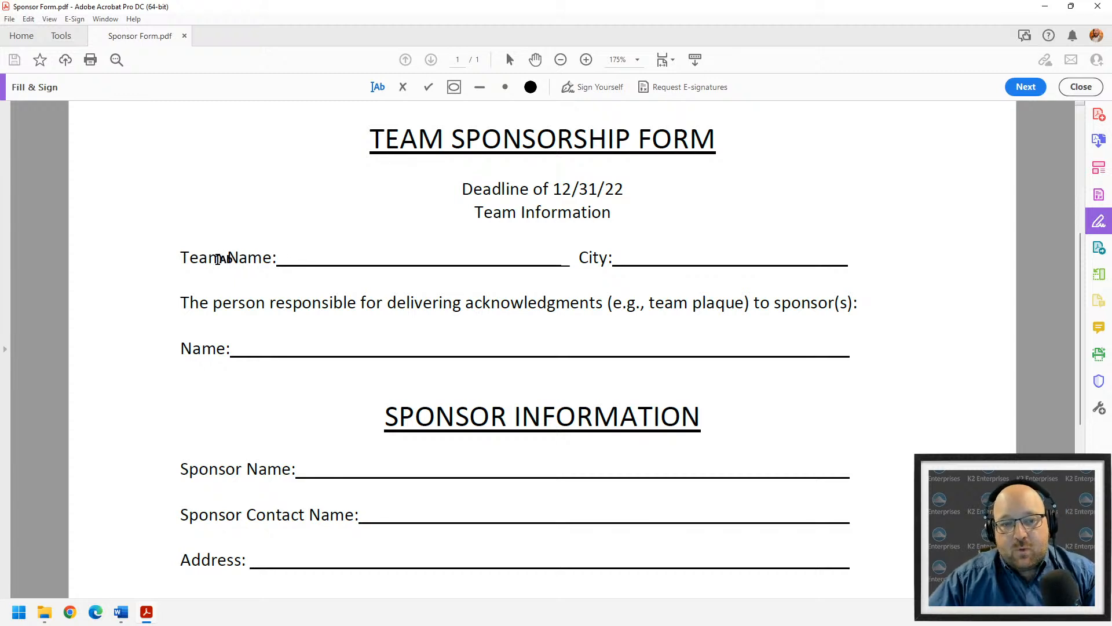
- Enter Team Name 'Big Bear Cubs' and City 'Fawnskin, CA' on the form
{"action": "left_click", "coordinate": [294, 253]}
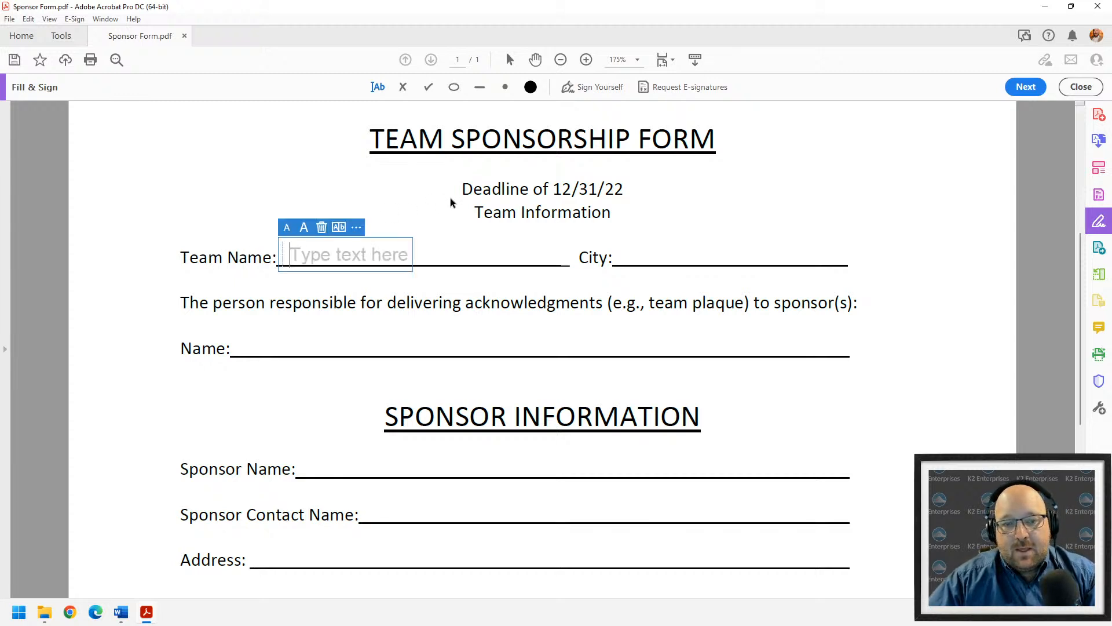
{"action": "mouse_move", "coordinate": [278, 255]}
{"action": "left_mouse_down"}
{"action": "mouse_move", "coordinate": [256, 215]}
{"action": "mouse_move", "coordinate": [283, 222]}
{"action": "mouse_move", "coordinate": [287, 240]}
{"action": "left_mouse_up"}
{"action": "type", "text": "Big Bear"}
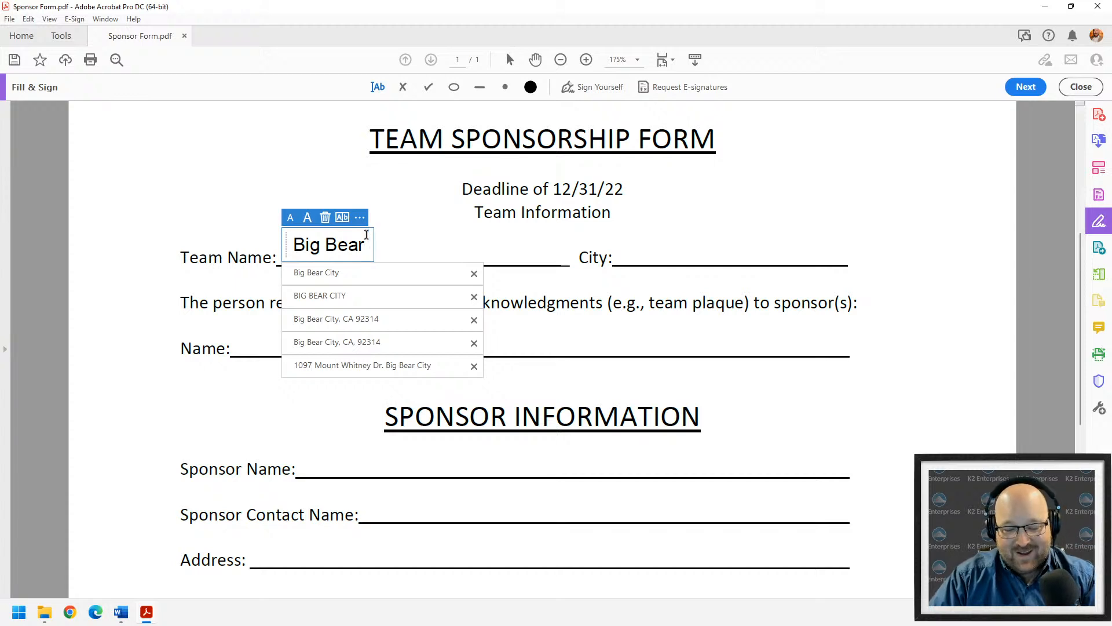
{"action": "type", "text": "Cubs"}
{"action": "left_click", "coordinate": [665, 249]}
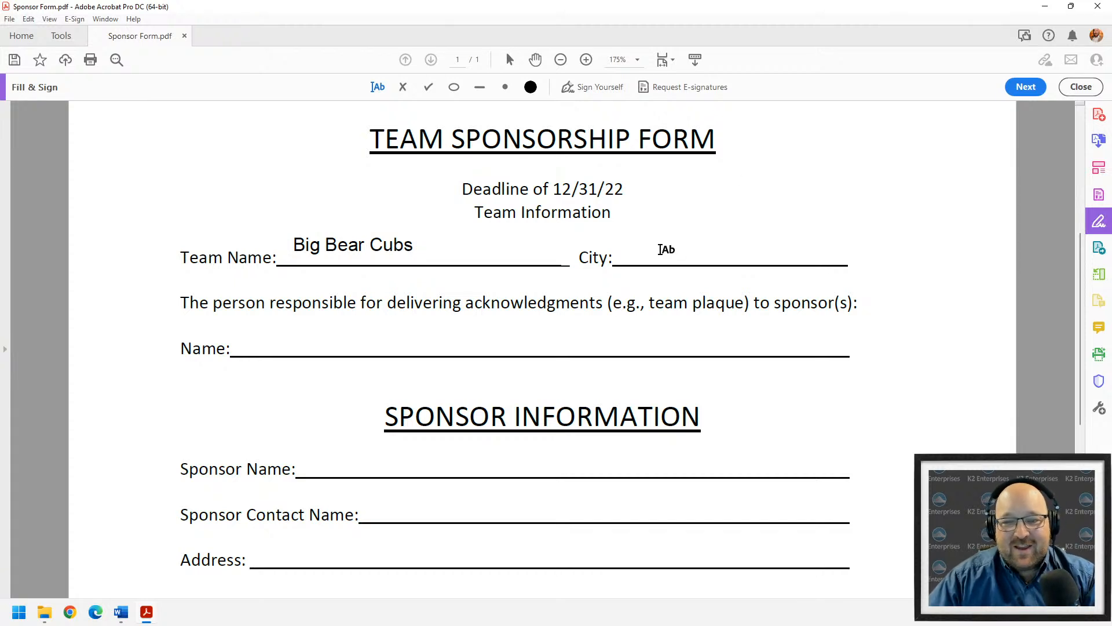
{"action": "left_click", "coordinate": [628, 250]}
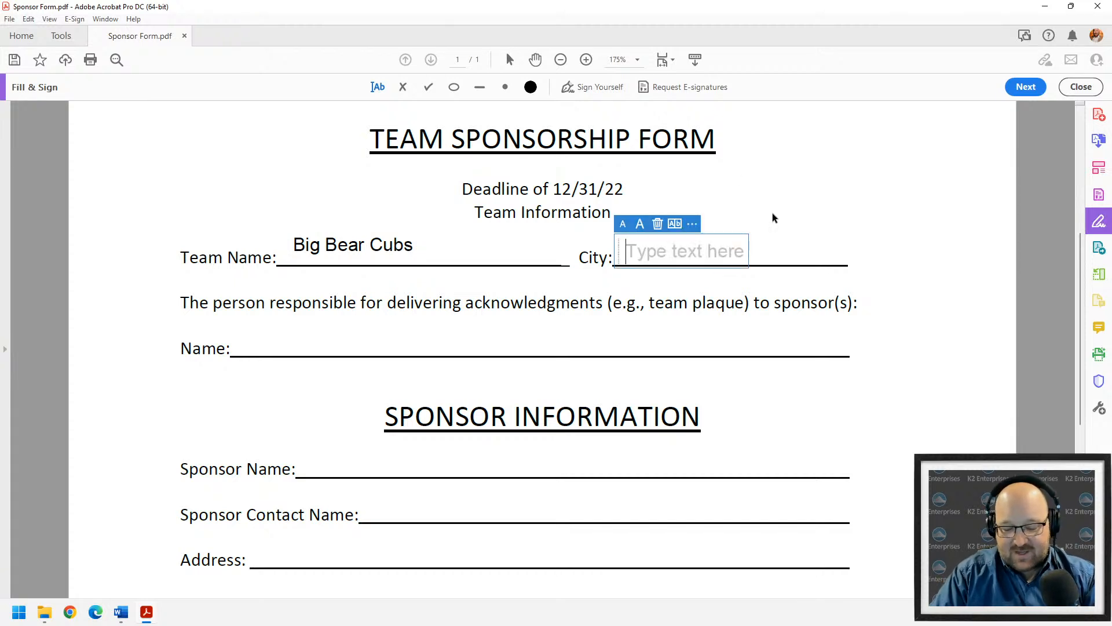
{"action": "type", "text": "Fa"}
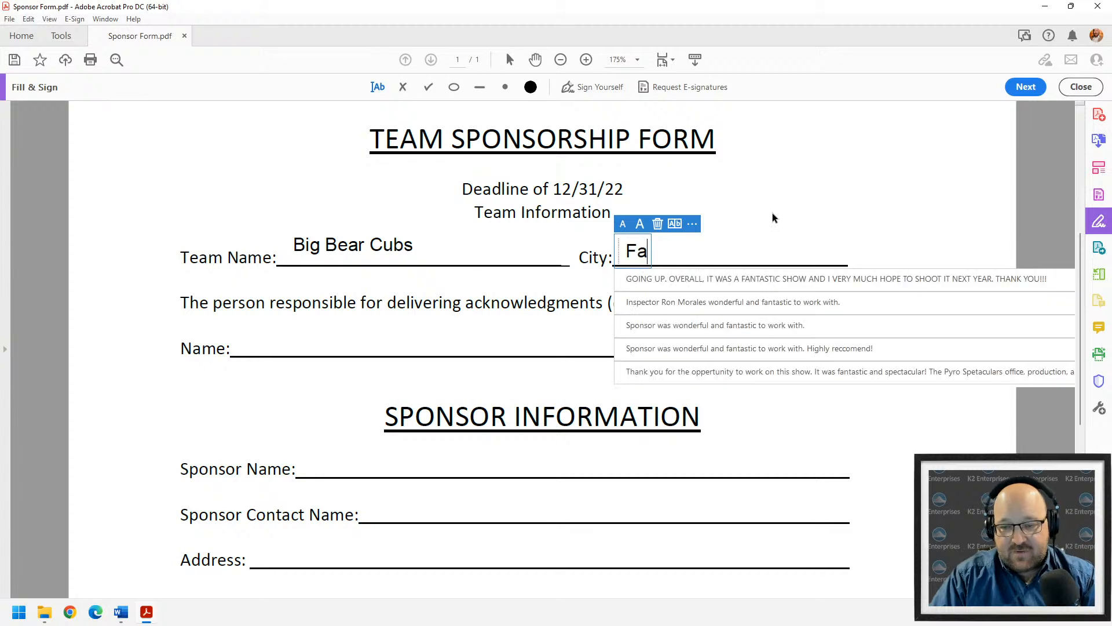
{"action": "type", "text": "wnskin, CA"}
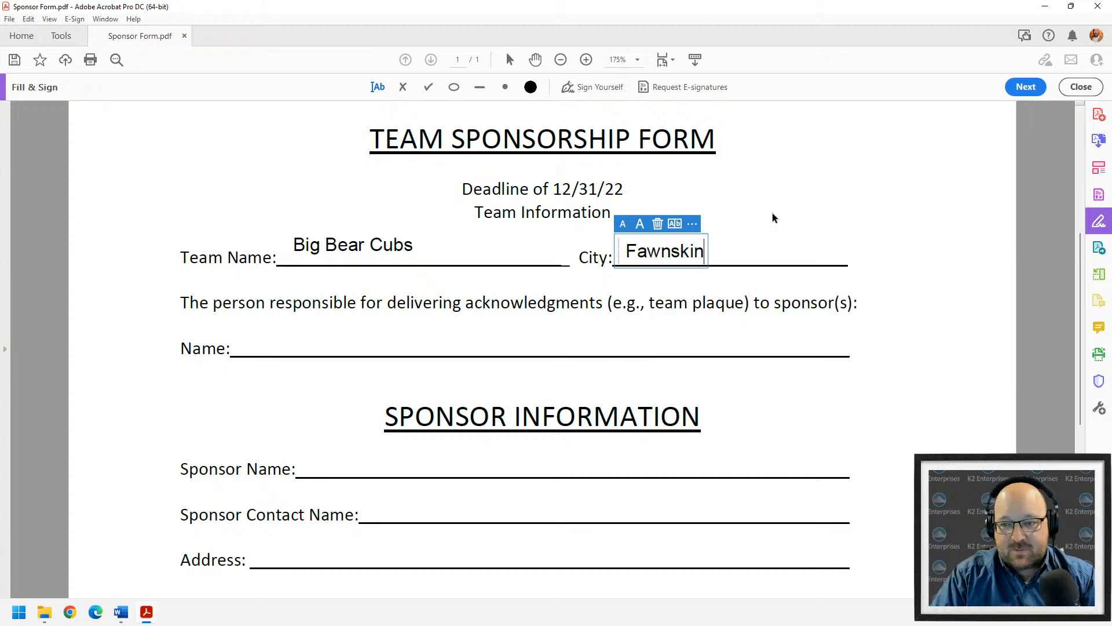
- Type the responsible person's full name on the Name line
{"action": "left_click", "coordinate": [252, 343]}
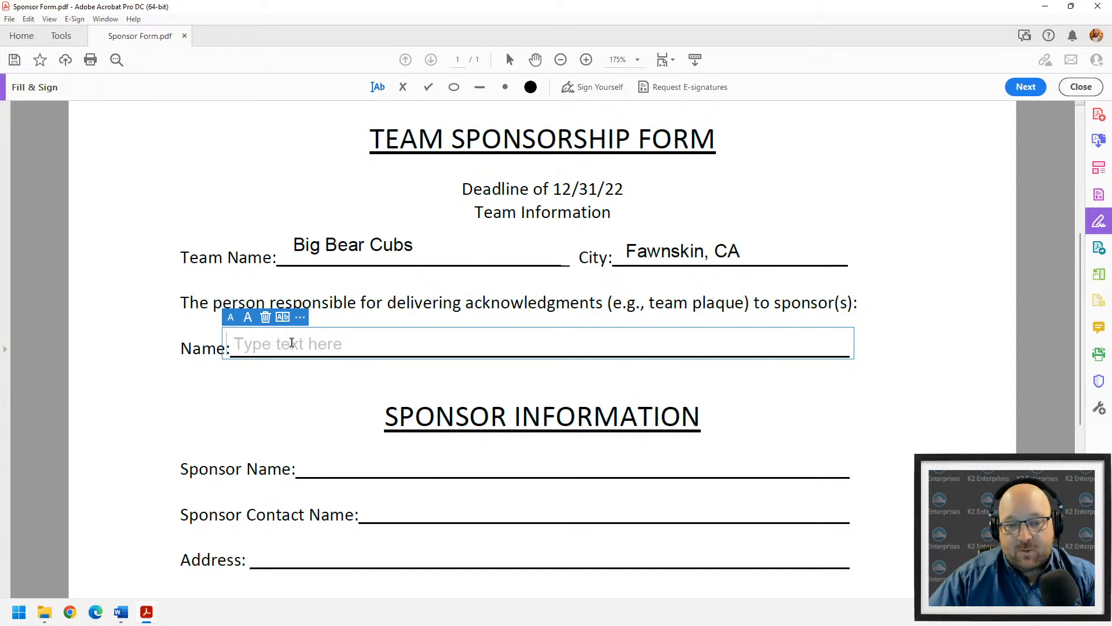
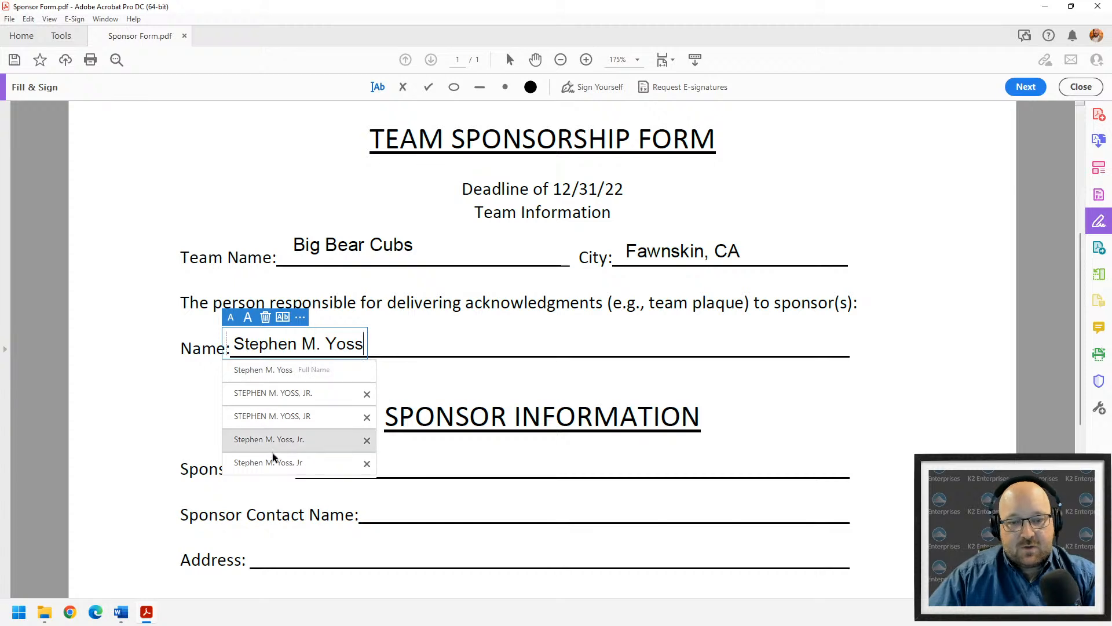
{"action": "left_click", "coordinate": [184, 429]}
- Enter sponsor name 'CPE Today' and the sponsor contact's full name
{"action": "left_click", "coordinate": [343, 467]}
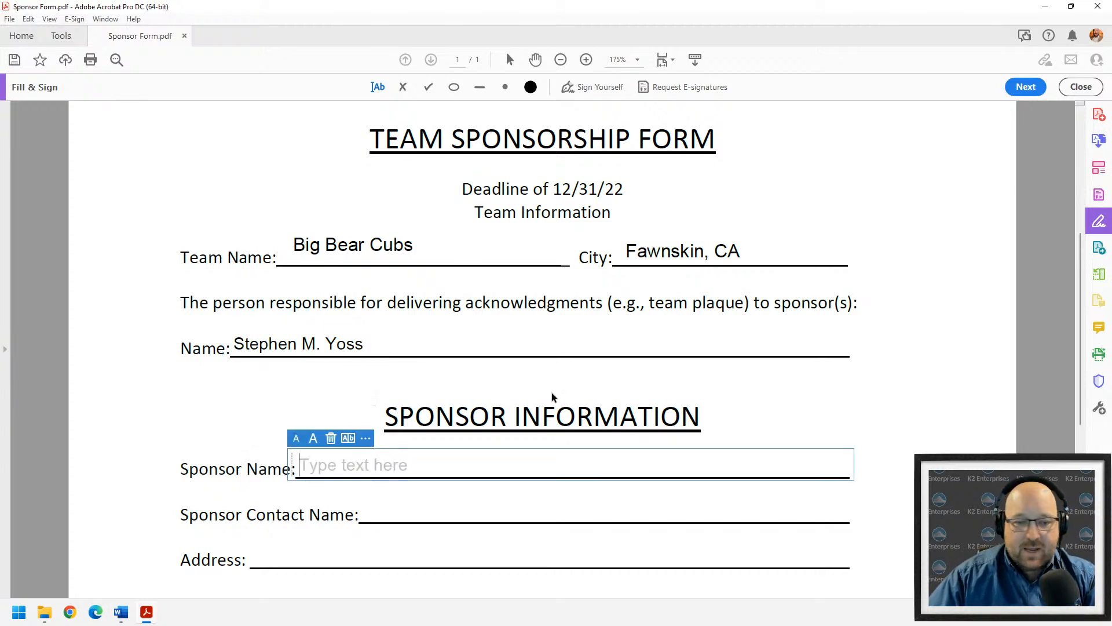
{"action": "type", "text": "CPE Today"}
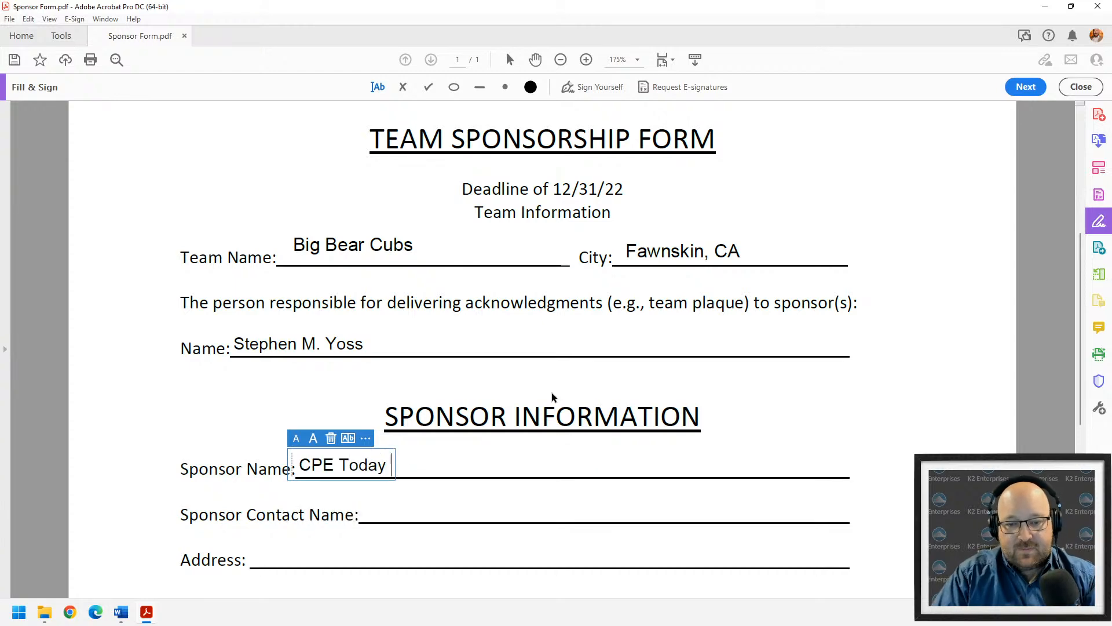
{"action": "left_click", "coordinate": [402, 510]}
{"action": "left_click", "coordinate": [404, 507]}
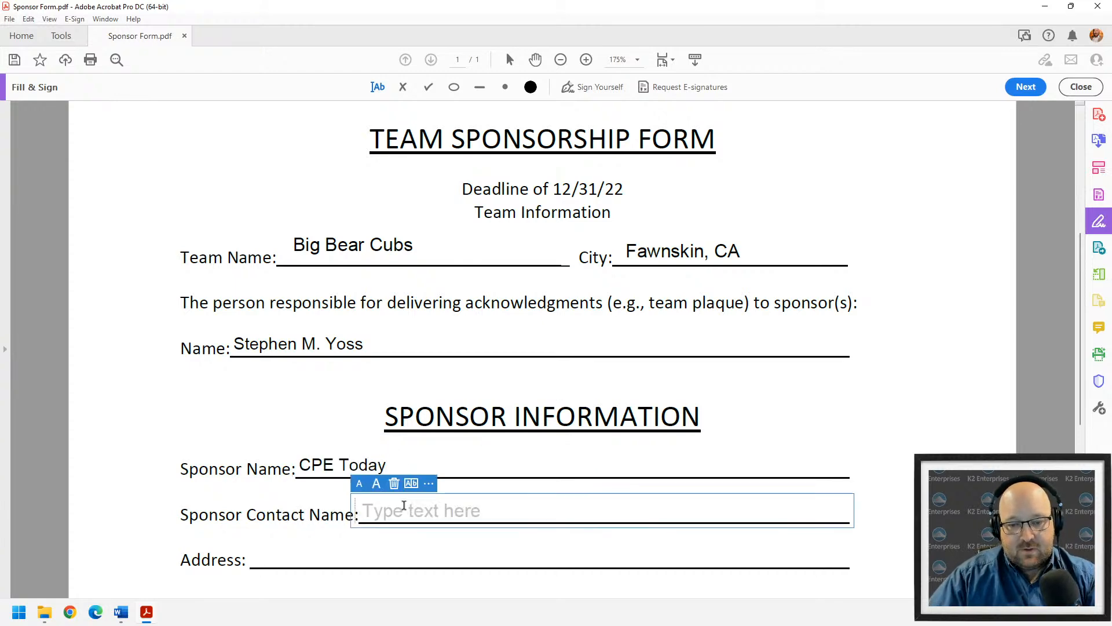
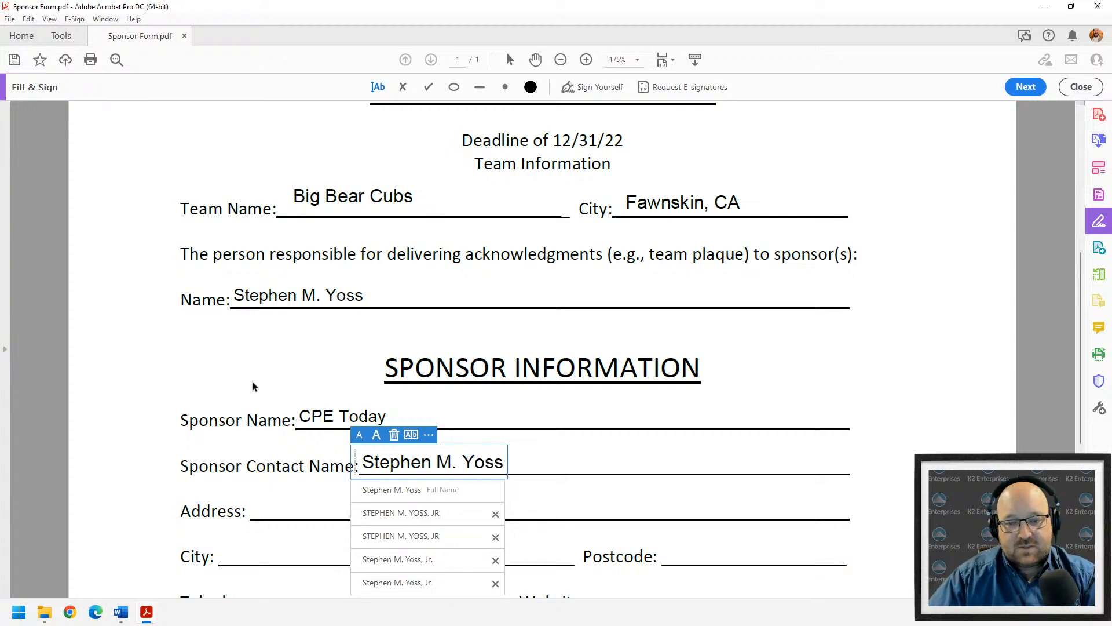
{"action": "scroll", "coordinate": [238, 353], "scroll_direction": "down", "scroll_amount": 2}
{"action": "left_click", "coordinate": [224, 323]}
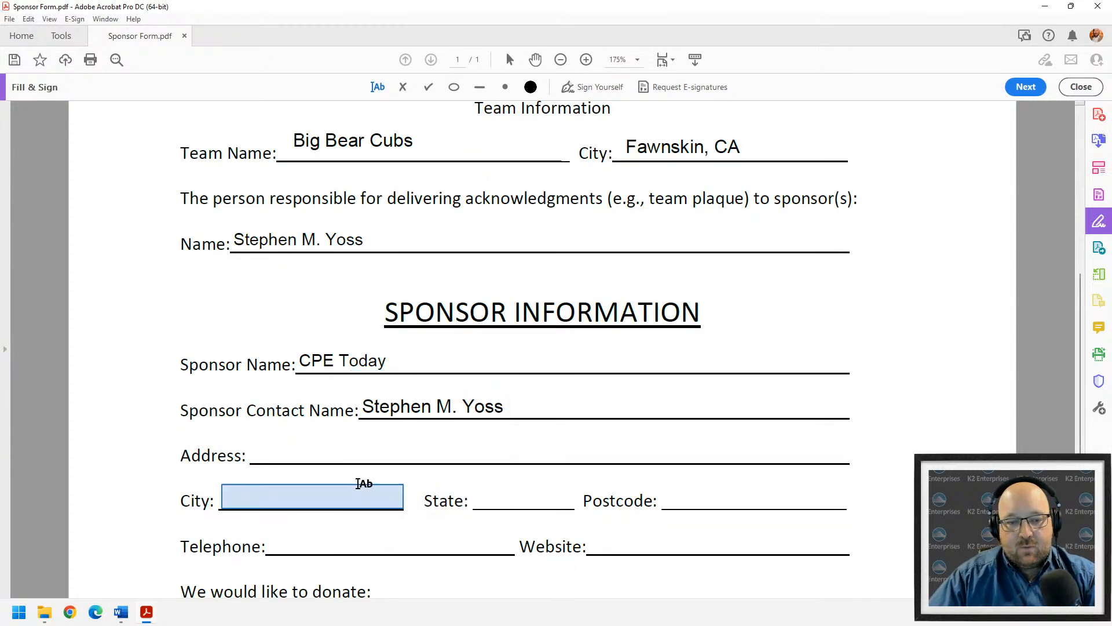
{"action": "scroll", "coordinate": [740, 318], "scroll_direction": "down", "scroll_amount": 5}
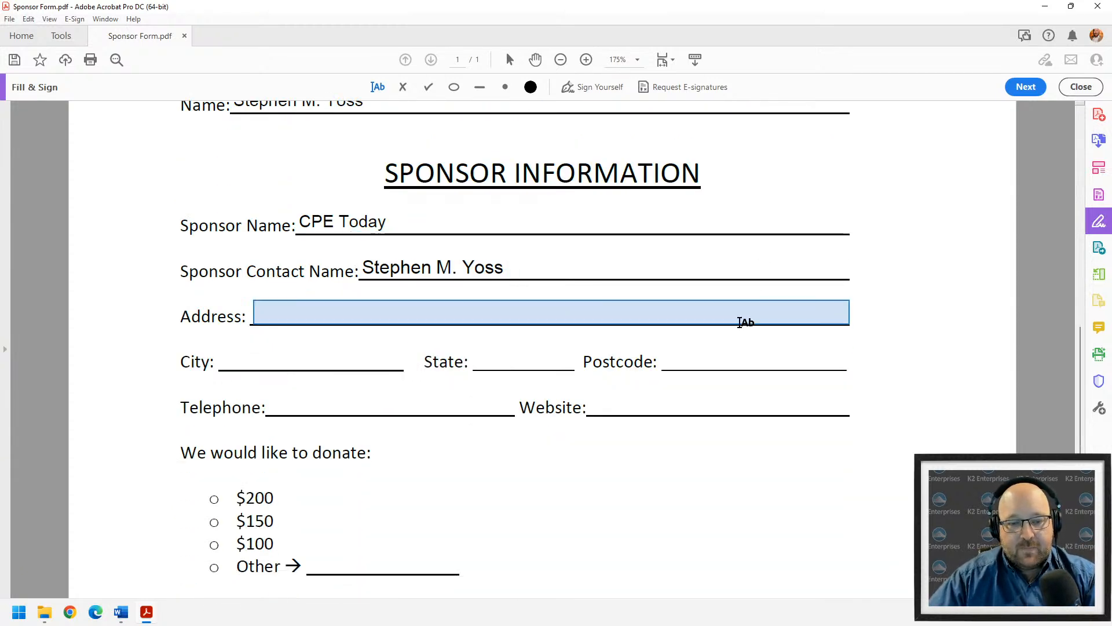
{"action": "scroll", "coordinate": [739, 323], "scroll_direction": "down", "scroll_amount": 4}
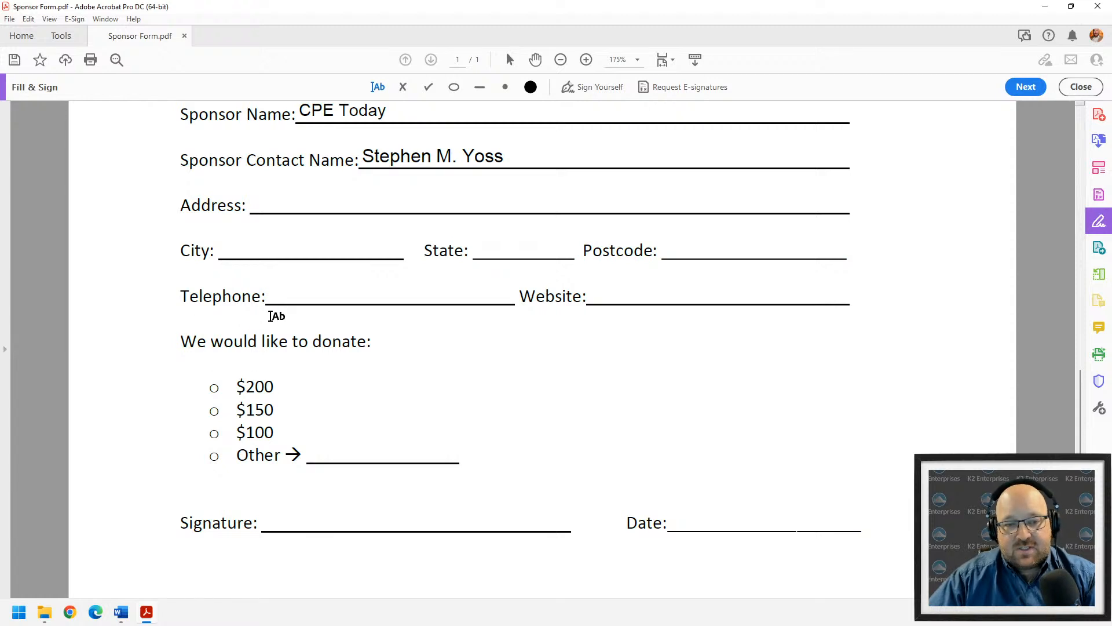
- Place an X mark on the $200 donation option and enlarge it
{"action": "left_click", "coordinate": [402, 87]}
{"action": "left_click", "coordinate": [215, 410]}
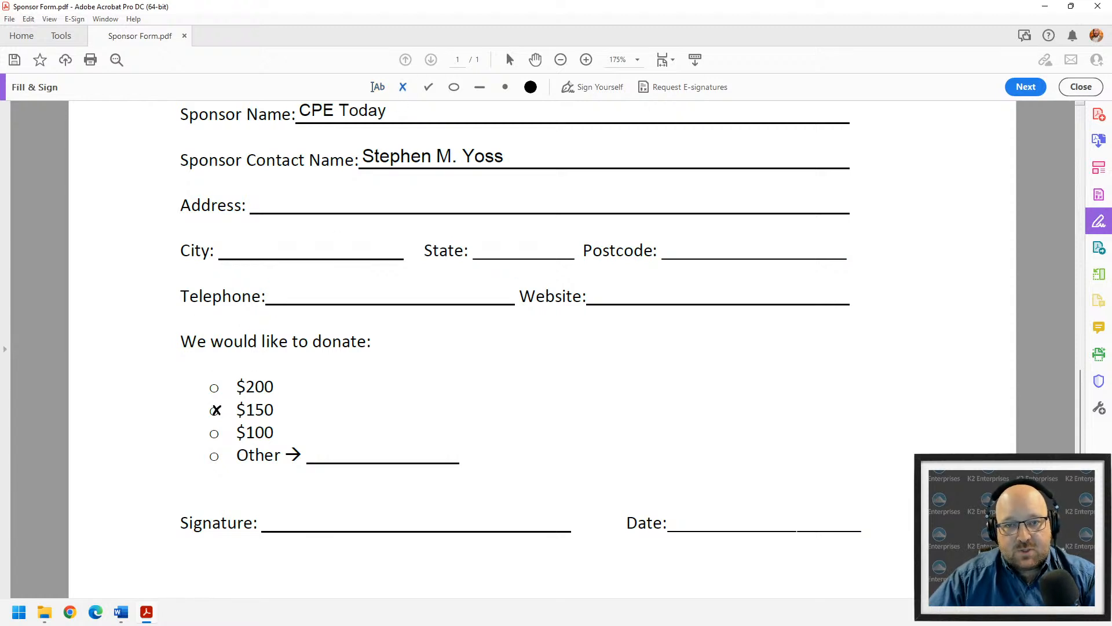
{"action": "left_click_drag", "start_coordinate": [215, 410], "coordinate": [214, 388]}
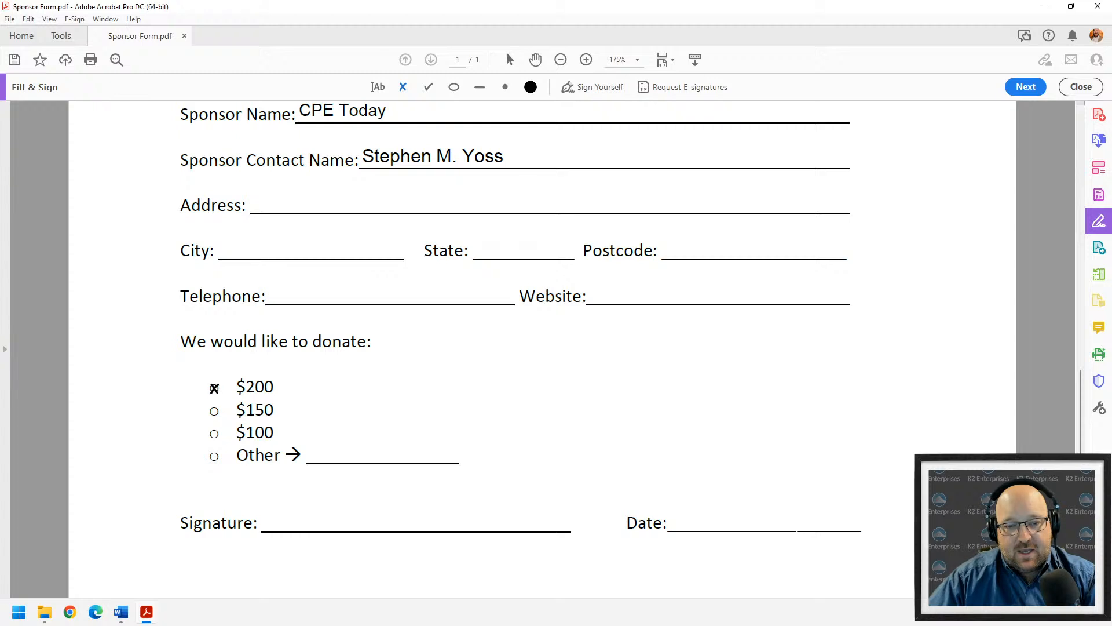
{"action": "left_click", "coordinate": [214, 388]}
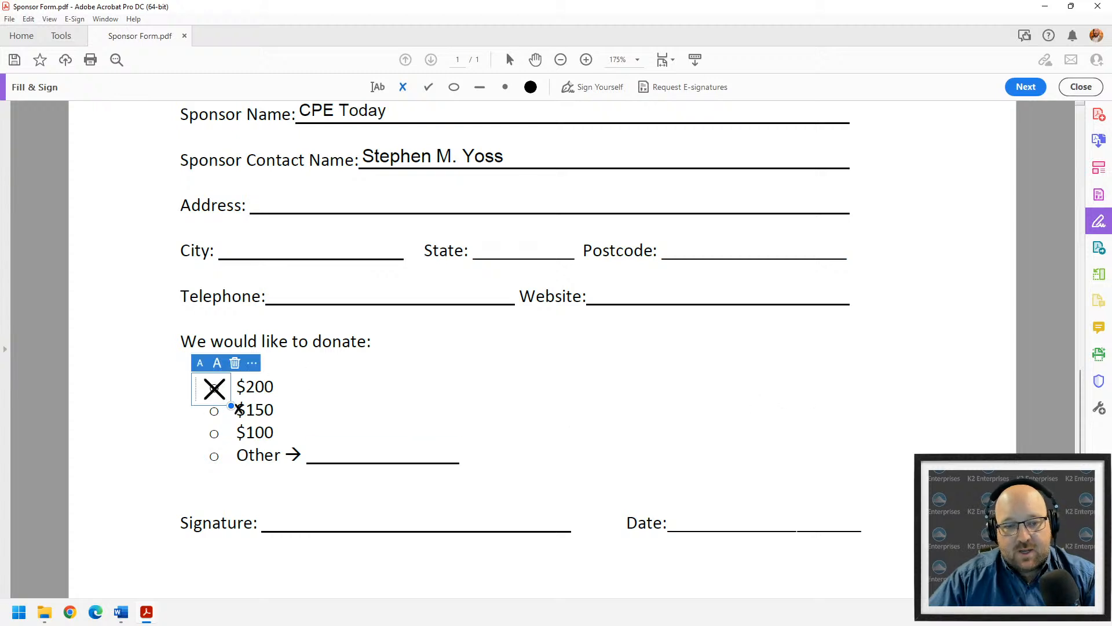
{"action": "mouse_move", "coordinate": [231, 405]}
{"action": "left_mouse_down"}
{"action": "mouse_move", "coordinate": [523, 581]}
{"action": "mouse_move", "coordinate": [636, 563]}
{"action": "mouse_move", "coordinate": [305, 415]}
{"action": "mouse_move", "coordinate": [218, 409]}
{"action": "mouse_move", "coordinate": [218, 389]}
{"action": "left_mouse_up"}
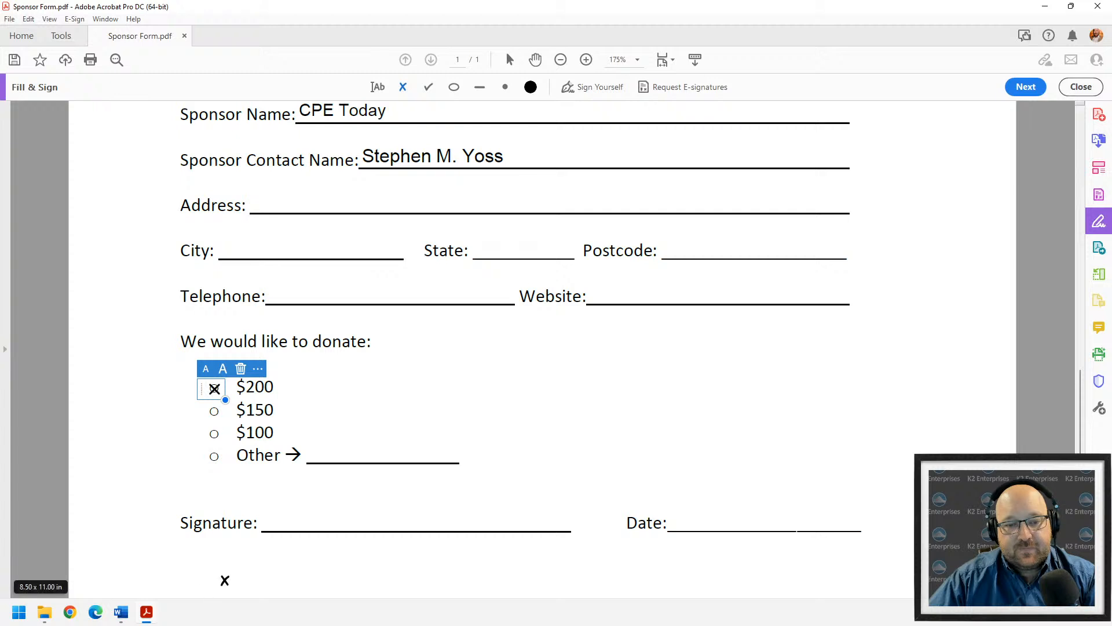
{"action": "left_click", "coordinate": [599, 84]}
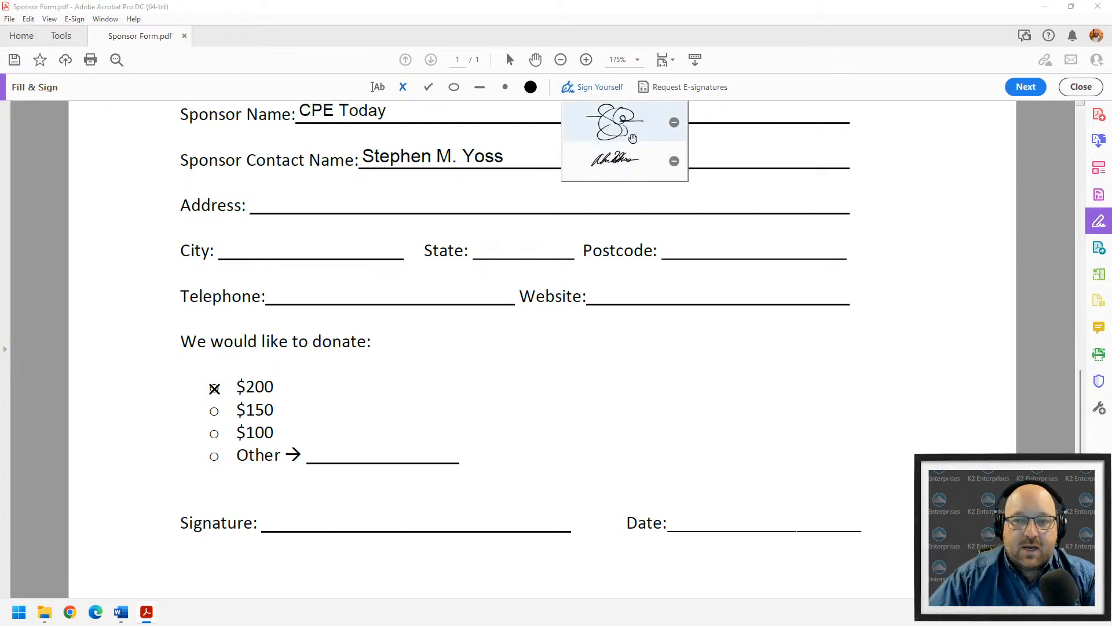
- Place the first saved signature on the Signature line and dismiss the font and page warnings
{"action": "left_click", "coordinate": [609, 118]}
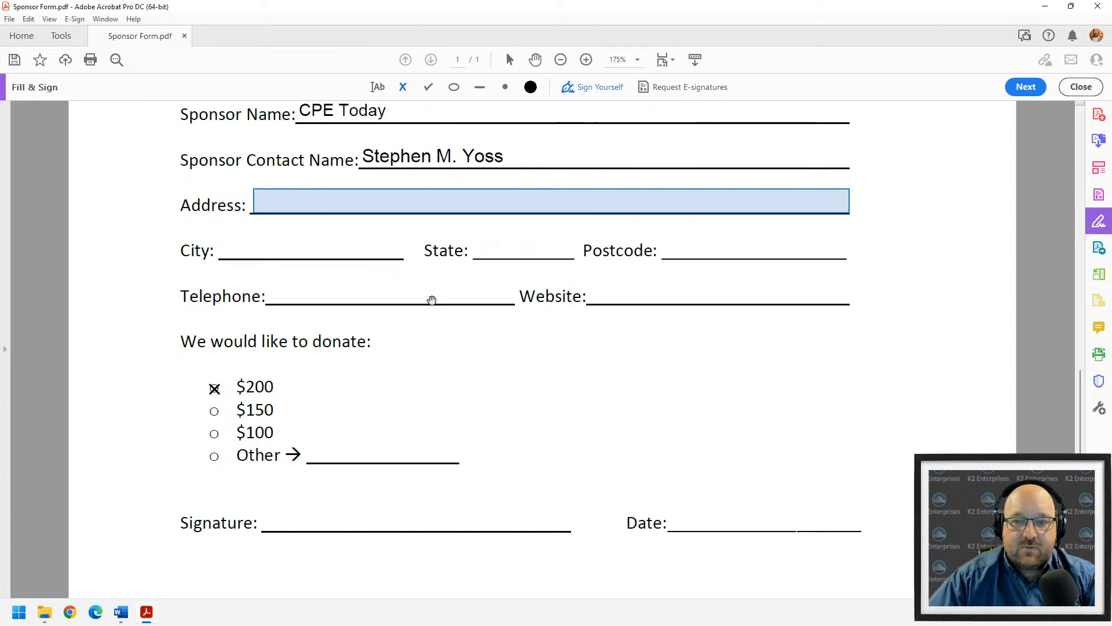
{"action": "left_click", "coordinate": [344, 519]}
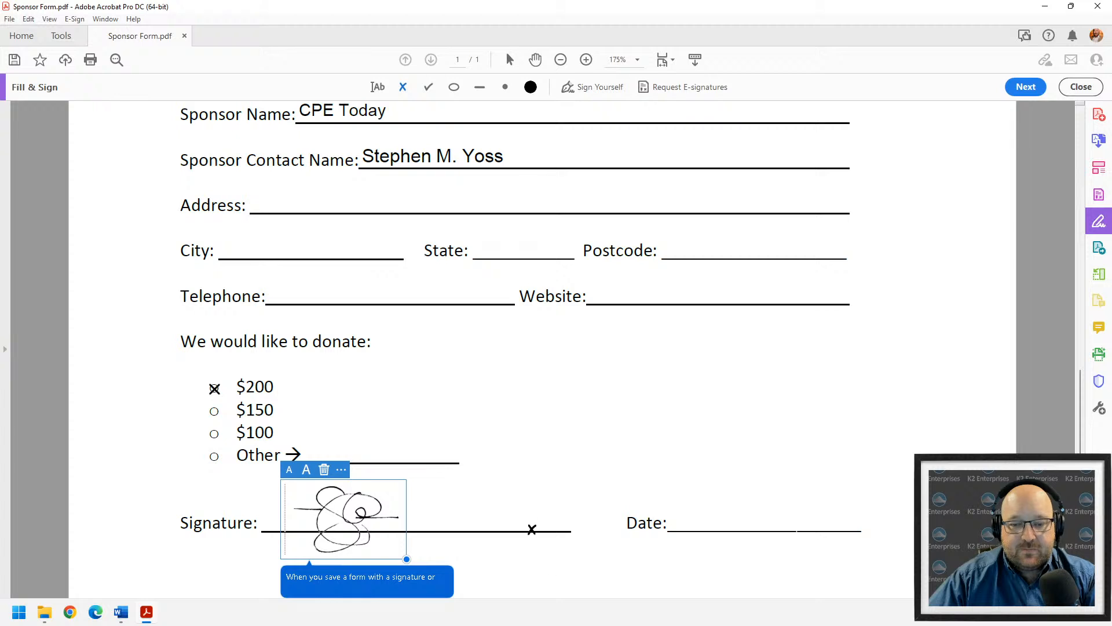
{"action": "left_click", "coordinate": [543, 442]}
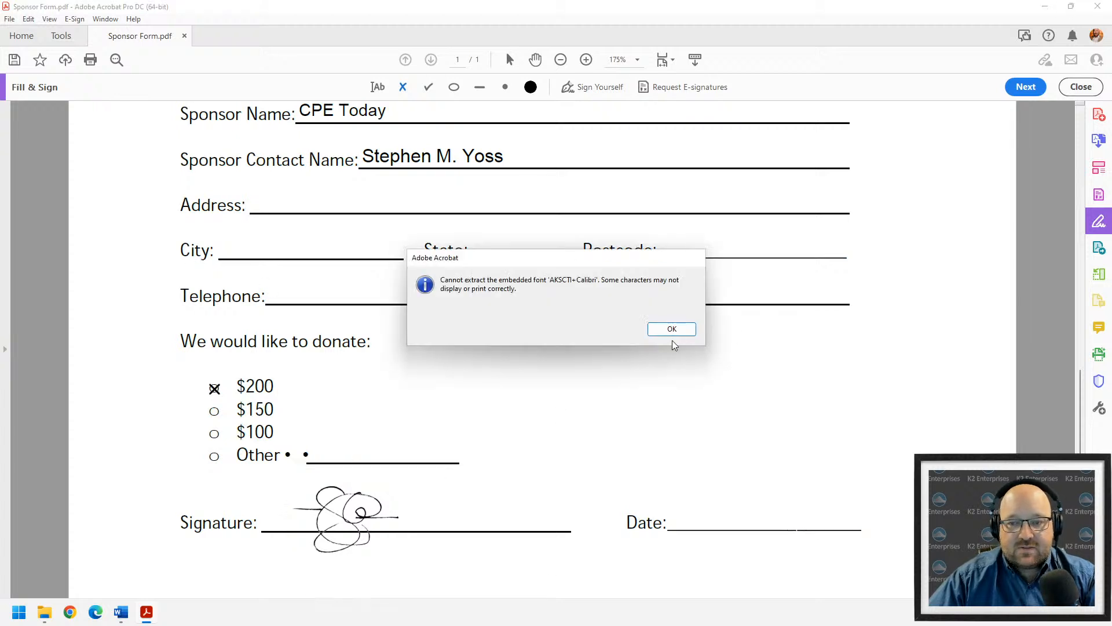
{"action": "left_click", "coordinate": [670, 332]}
{"action": "left_click", "coordinate": [672, 328]}
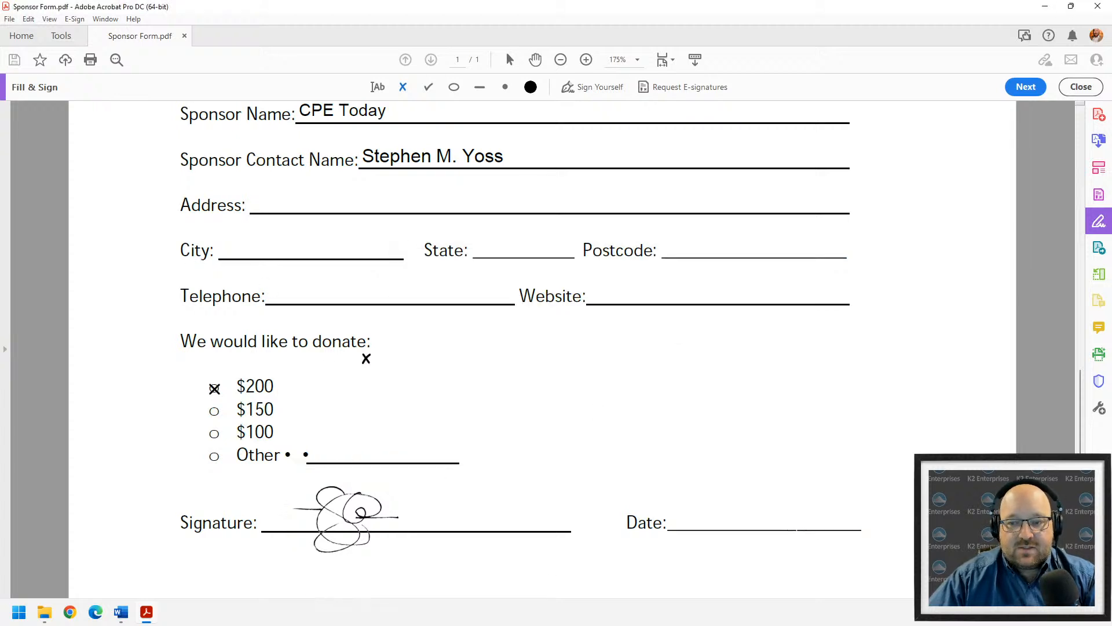
{"action": "scroll", "coordinate": [290, 138], "scroll_direction": "down", "scroll_amount": 2}
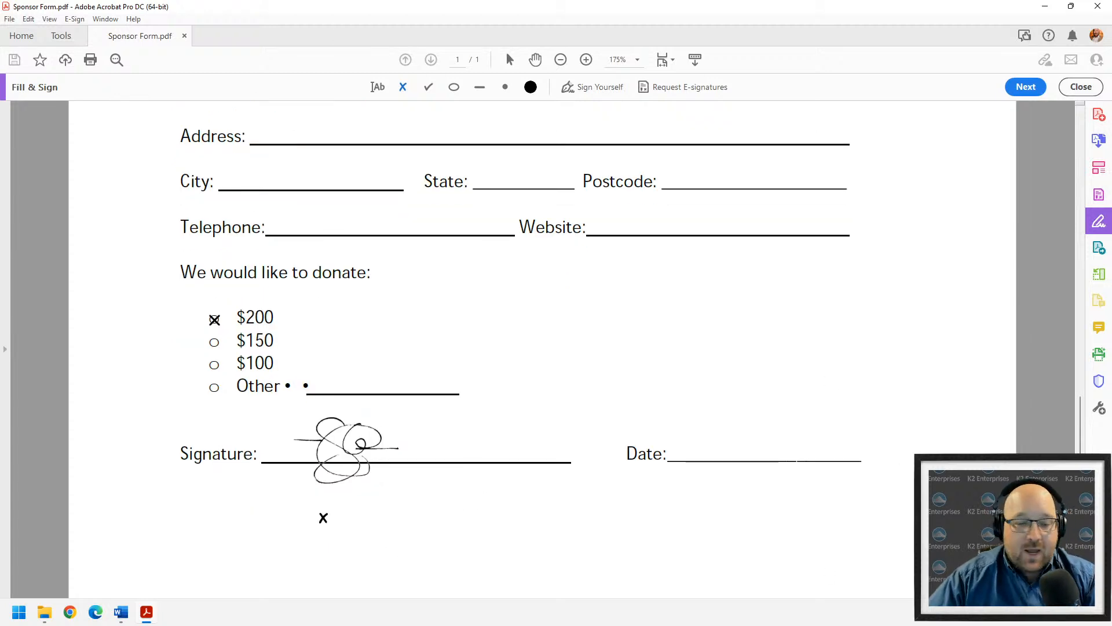
{"action": "mouse_move", "coordinate": [121, 612]}
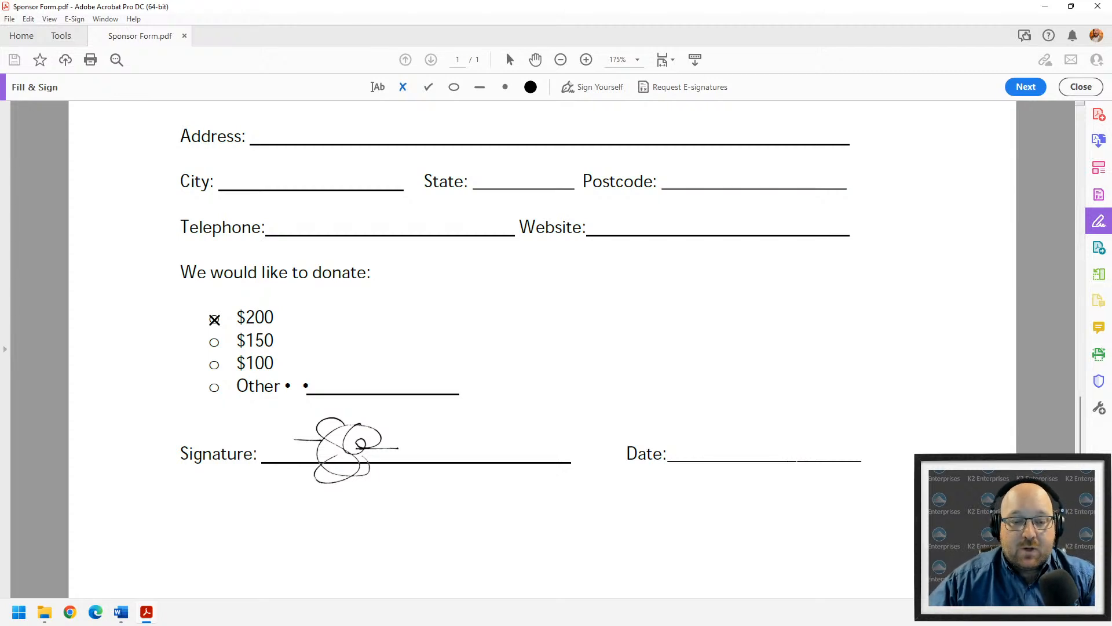
- Place the second saved signature beside the first and enlarge it to match
{"action": "left_click", "coordinate": [585, 87]}
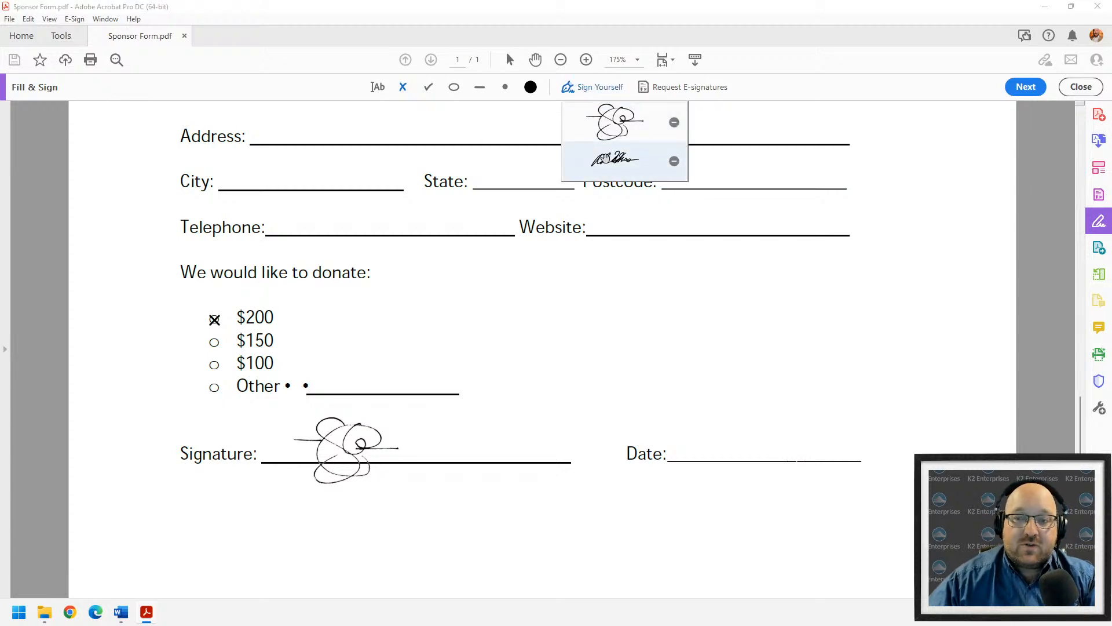
{"action": "left_click", "coordinate": [639, 169]}
{"action": "left_click", "coordinate": [464, 427]}
{"action": "key", "text": "Escape"}
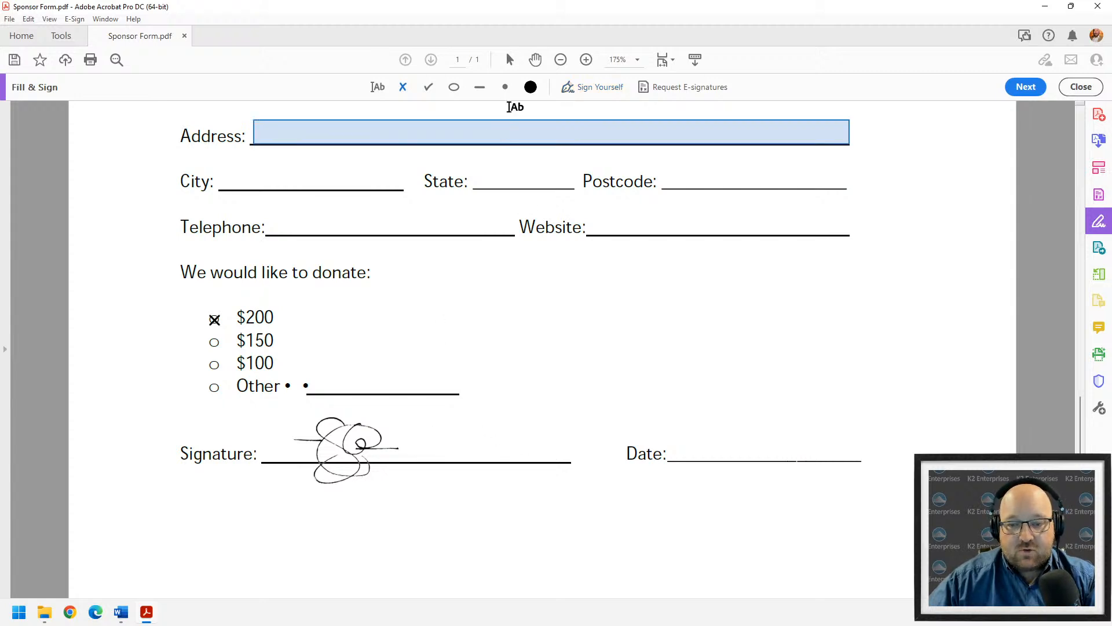
{"action": "left_click", "coordinate": [579, 86]}
{"action": "left_click", "coordinate": [616, 160]}
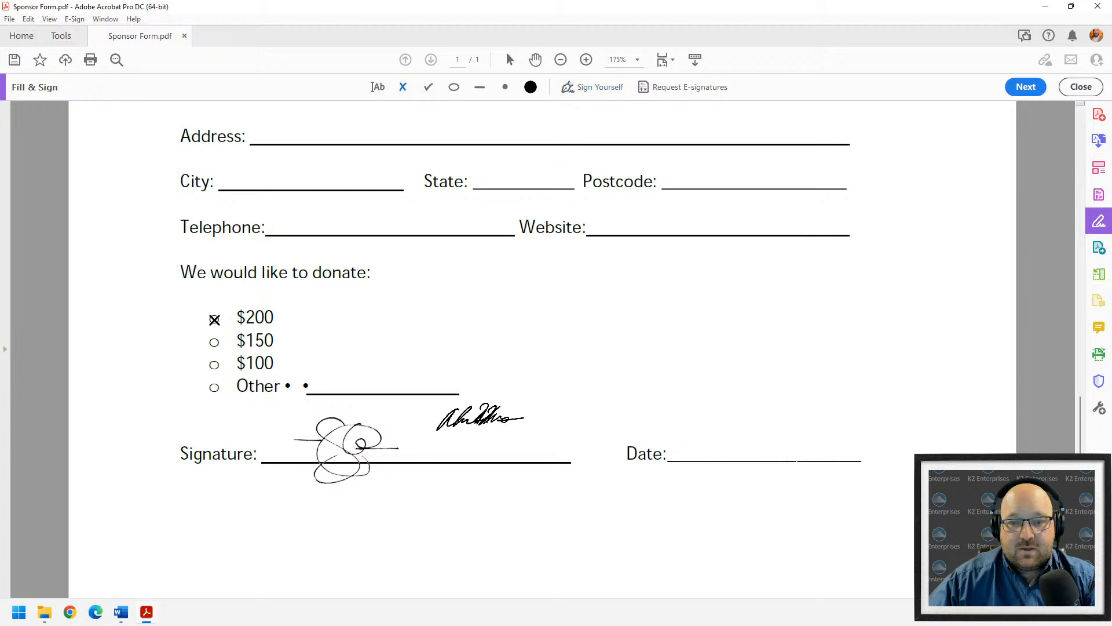
{"action": "left_click", "coordinate": [458, 440]}
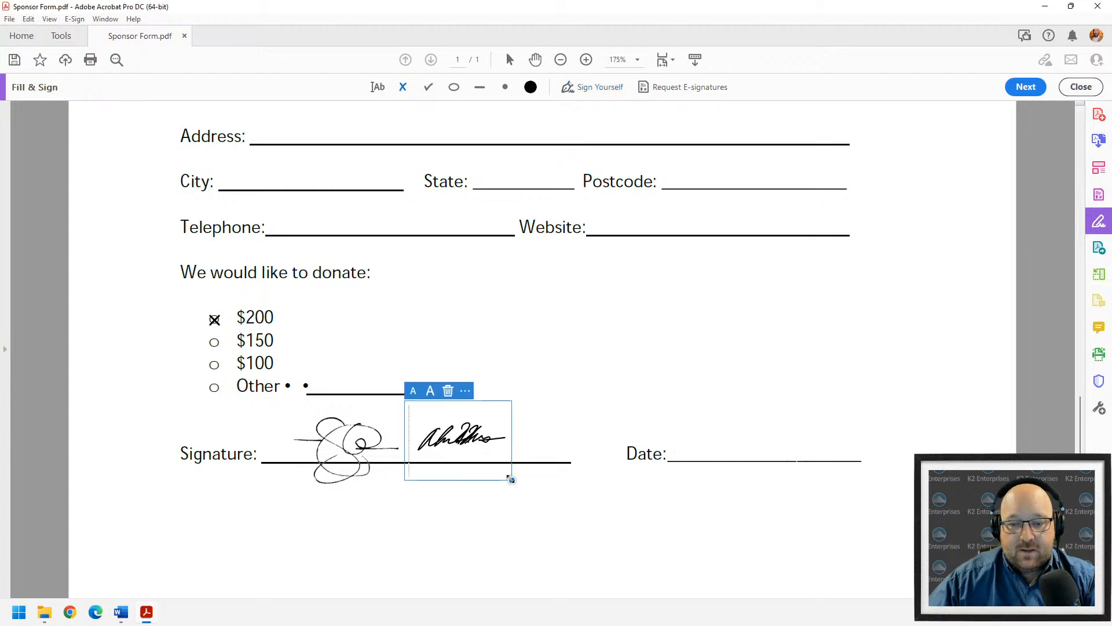
{"action": "left_click_drag", "start_coordinate": [512, 480], "coordinate": [605, 513]}
{"action": "left_click_drag", "start_coordinate": [510, 442], "coordinate": [510, 442]}
{"action": "left_click", "coordinate": [421, 542]}
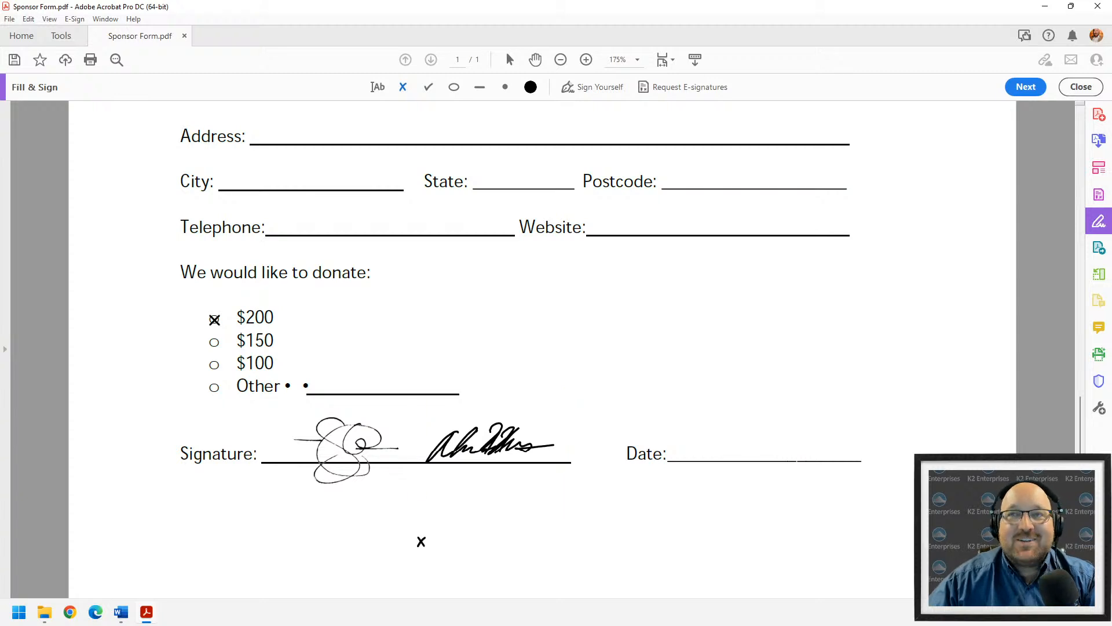
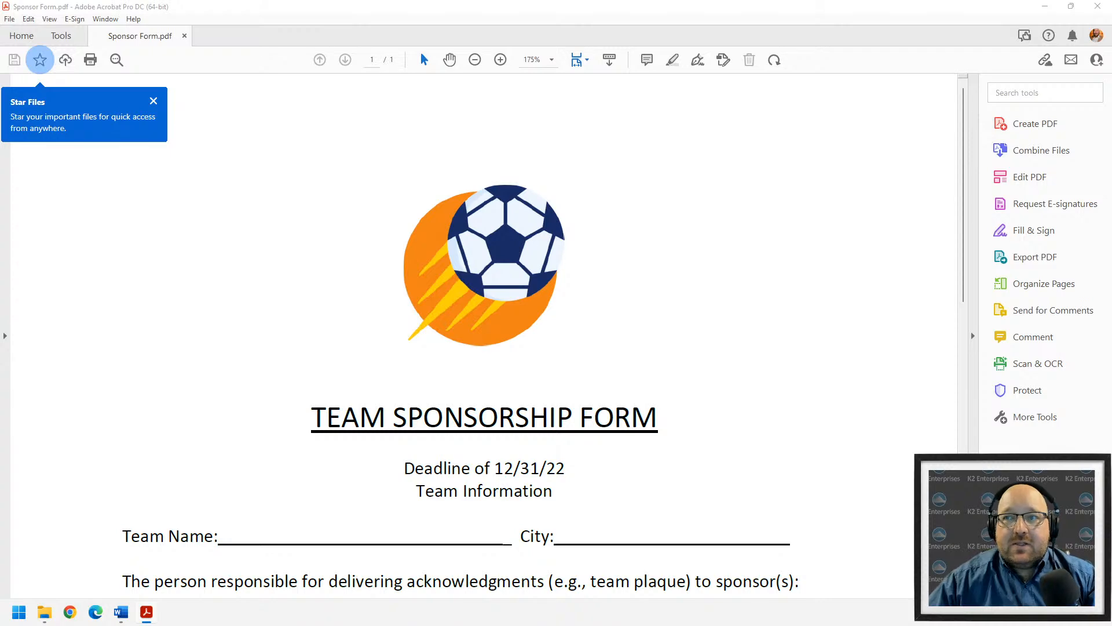
- Fit the whole form width in view, then switch to the PDF Demo folder window
{"action": "left_click", "coordinate": [153, 101]}
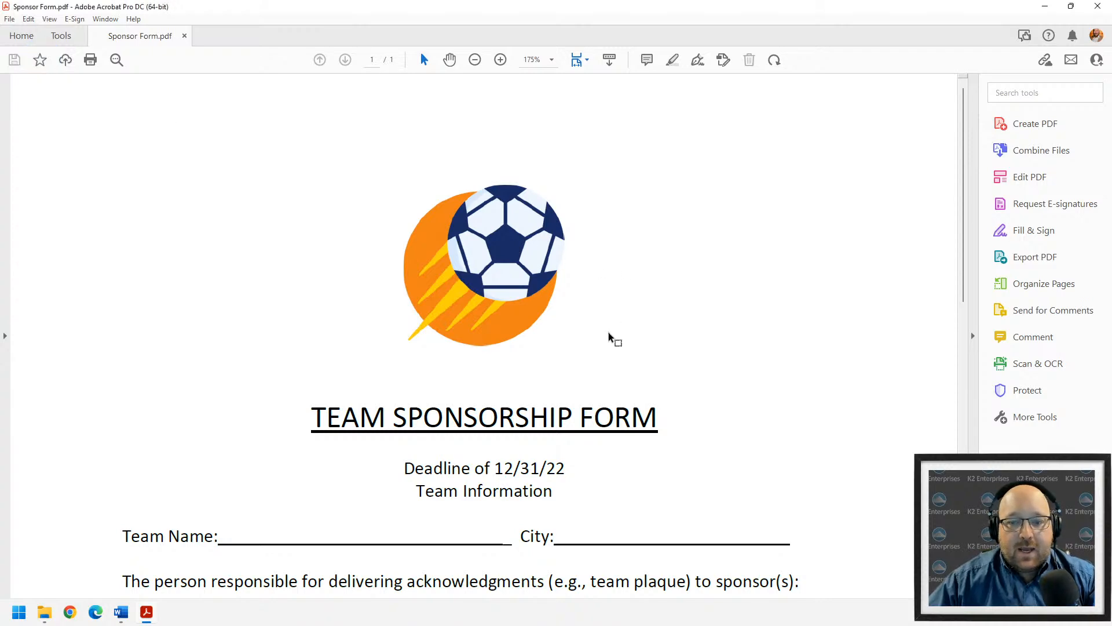
{"action": "key", "text": "ctrl+1"}
{"action": "scroll", "coordinate": [417, 383], "scroll_direction": "down", "scroll_amount": 5}
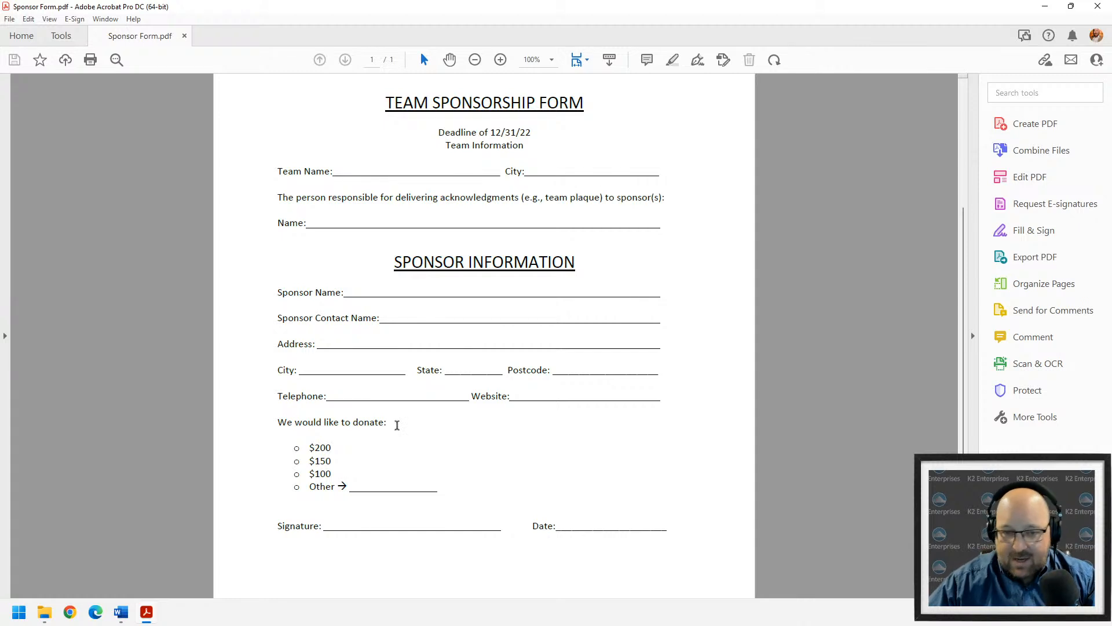
{"action": "scroll", "coordinate": [193, 452], "scroll_direction": "up", "scroll_amount": 3}
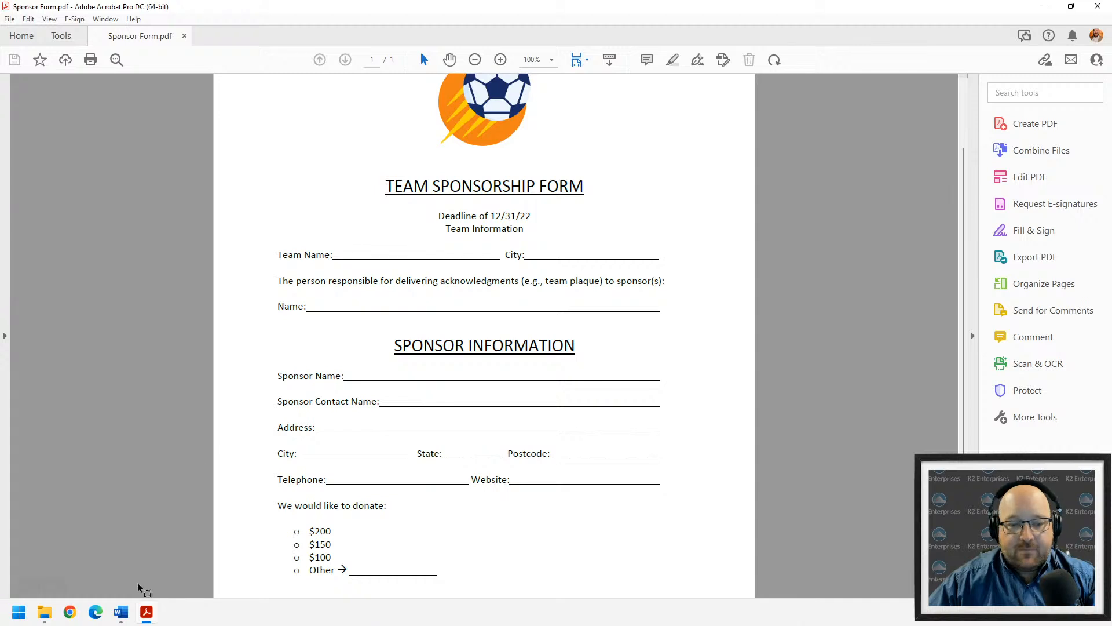
{"action": "left_click", "coordinate": [42, 614]}
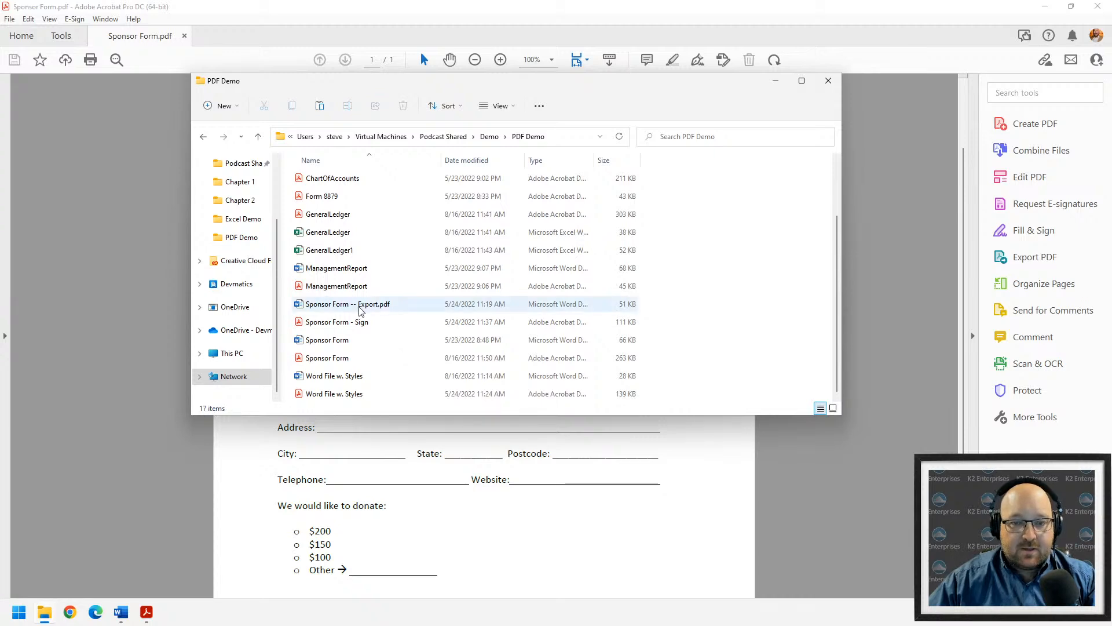
{"action": "double_click", "coordinate": [348, 340]}
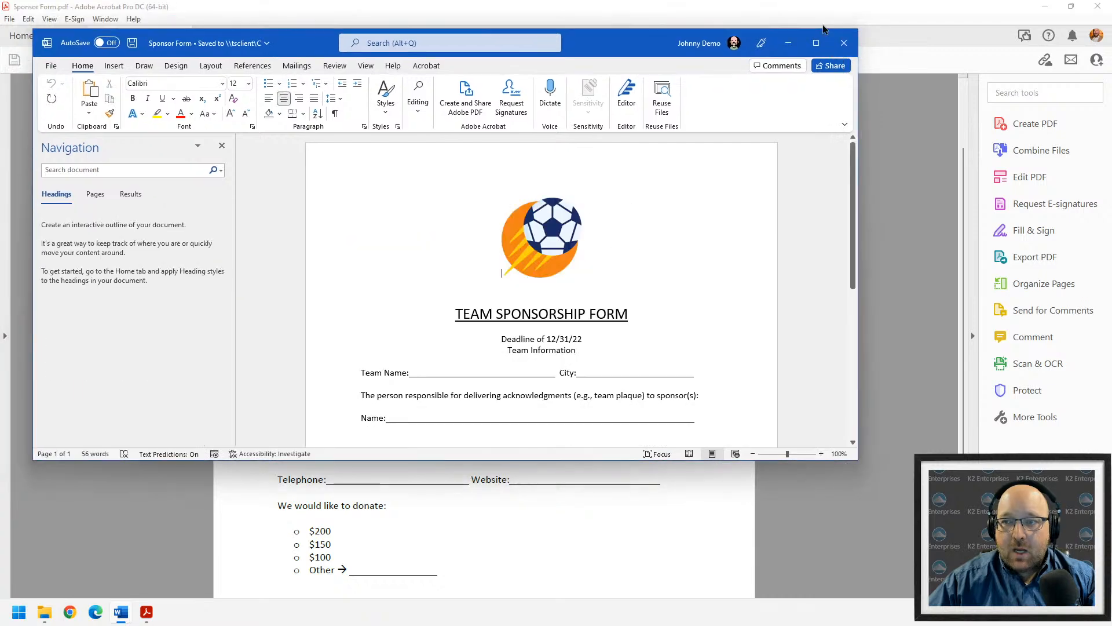
{"action": "left_click", "coordinate": [816, 43]}
{"action": "scroll", "coordinate": [709, 335], "scroll_direction": "down", "scroll_amount": 5}
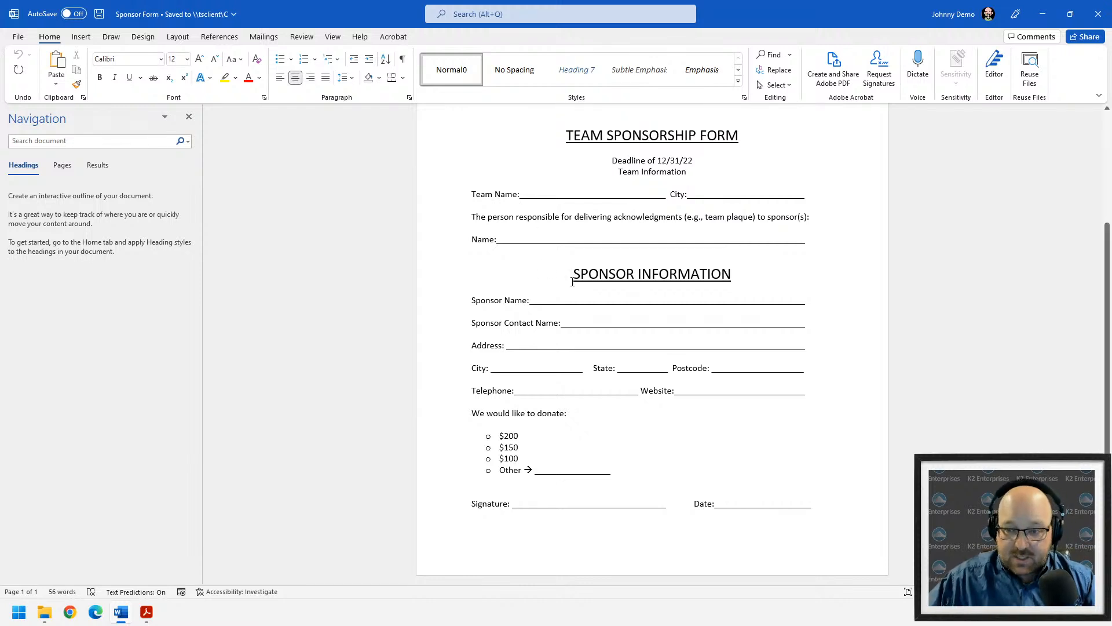
{"action": "scroll", "coordinate": [566, 225], "scroll_direction": "up", "scroll_amount": 2}
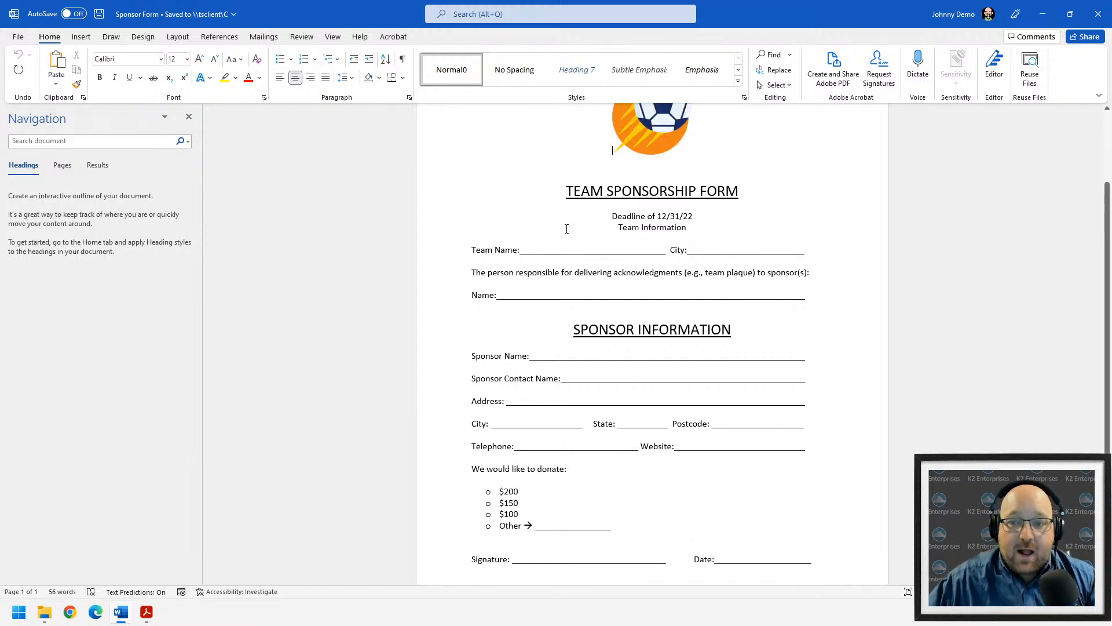
{"action": "left_click_drag", "start_coordinate": [575, 247], "coordinate": [735, 251]}
{"action": "left_click_drag", "start_coordinate": [582, 296], "coordinate": [639, 297]}
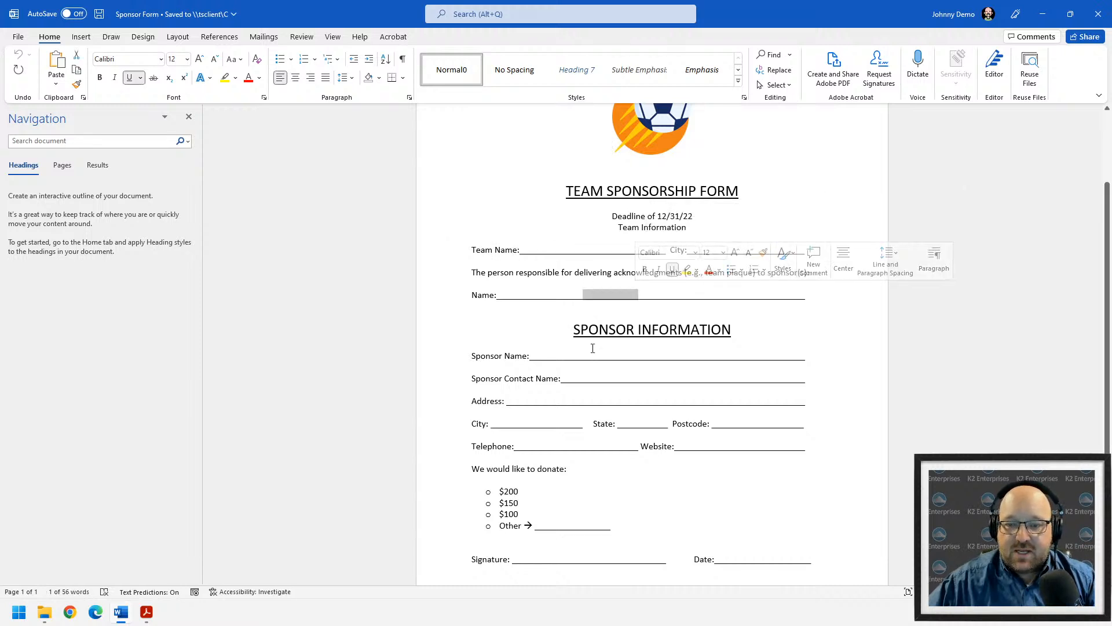
{"action": "scroll", "coordinate": [476, 544], "scroll_direction": "down", "scroll_amount": 2}
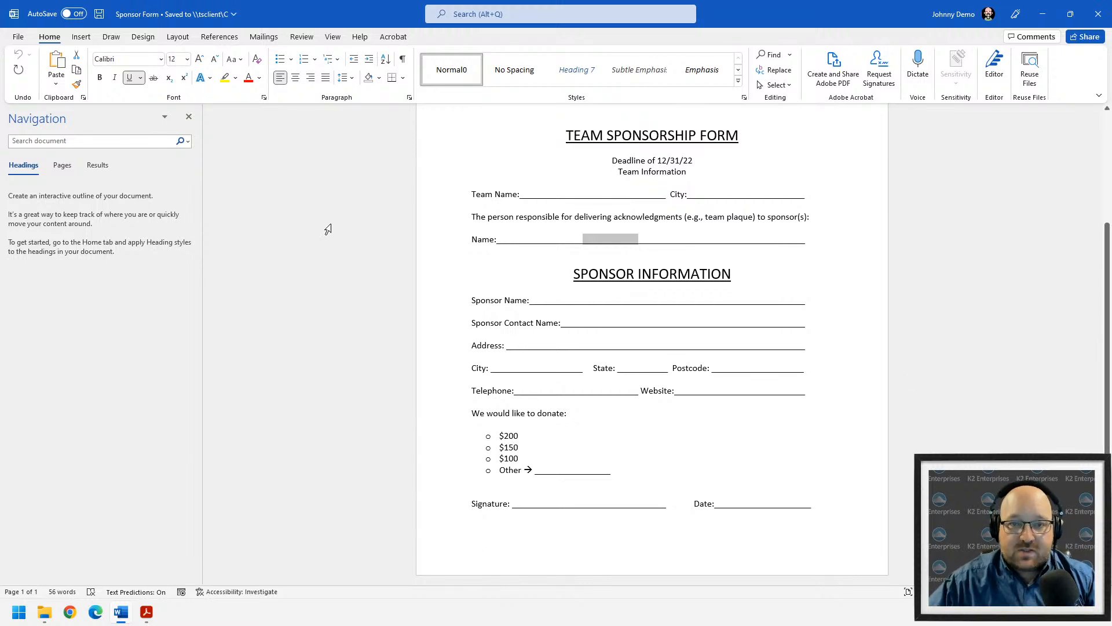
{"action": "left_click", "coordinate": [393, 37]}
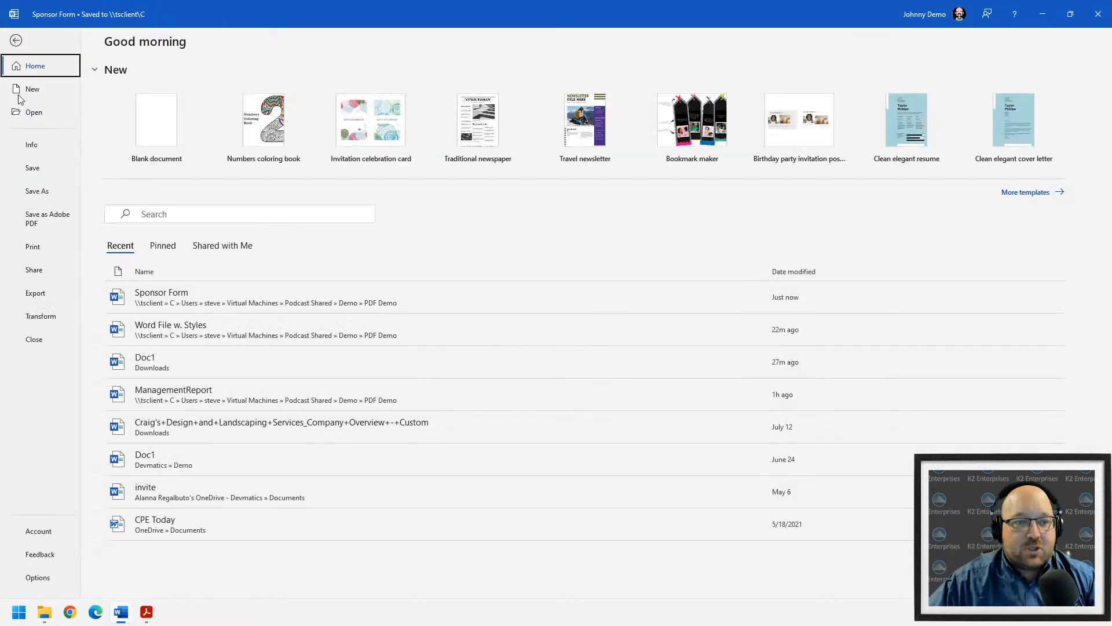
{"action": "left_click", "coordinate": [18, 36]}
{"action": "left_click", "coordinate": [38, 192]}
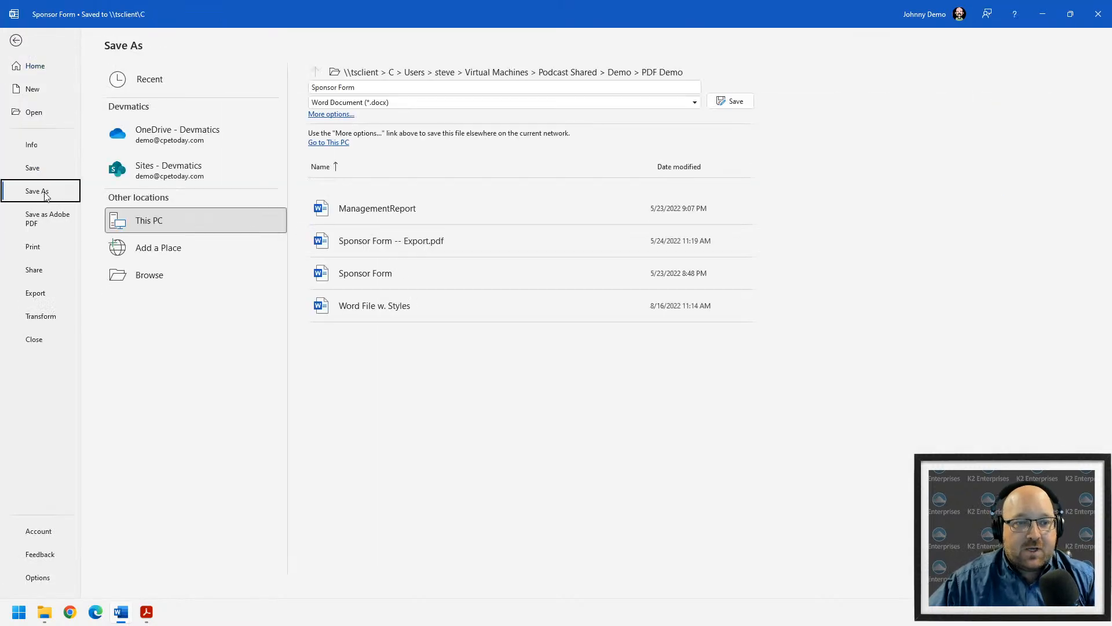
{"action": "left_click", "coordinate": [398, 103]}
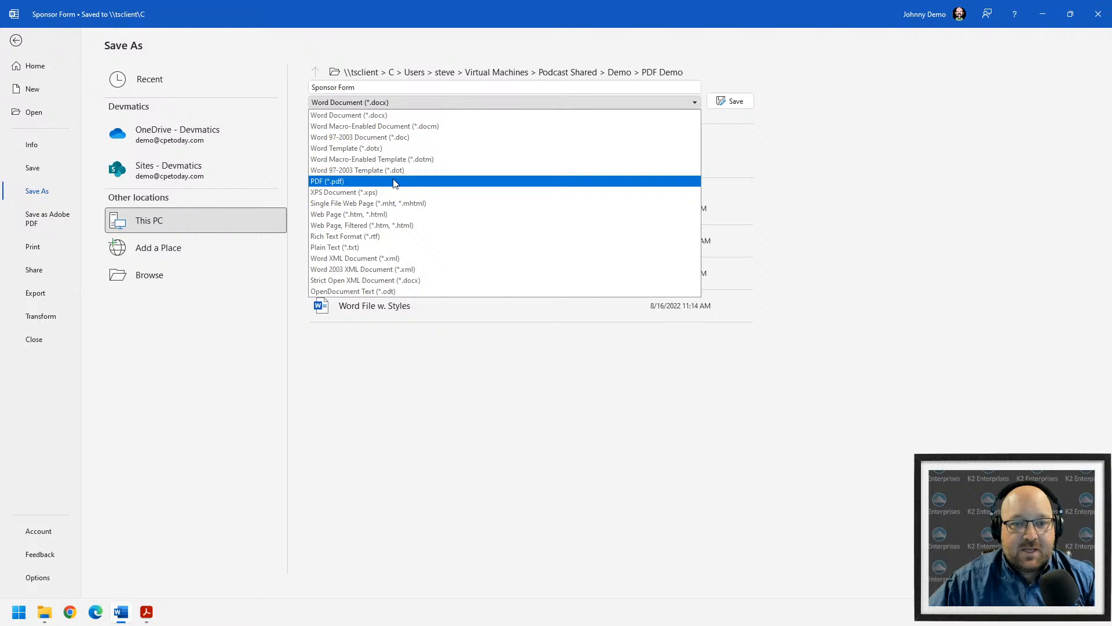
{"action": "left_click", "coordinate": [1001, 105]}
- Return to Acrobat and open Prepare Form from the Tools page for Sponsor Form.pdf
{"action": "left_click", "coordinate": [1042, 16]}
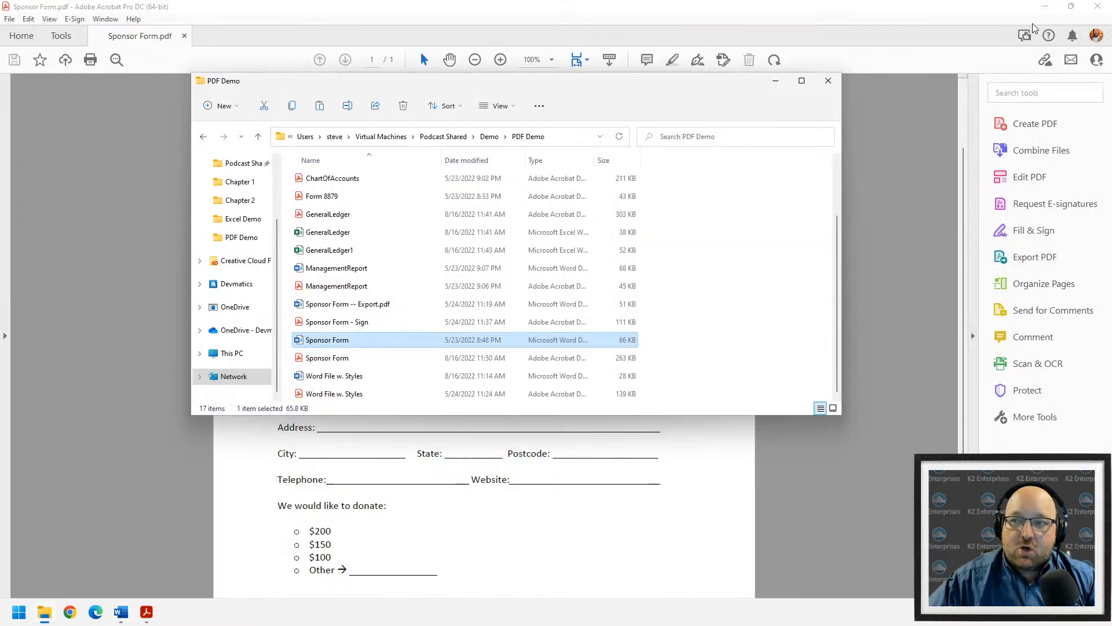
{"action": "left_click", "coordinate": [420, 52]}
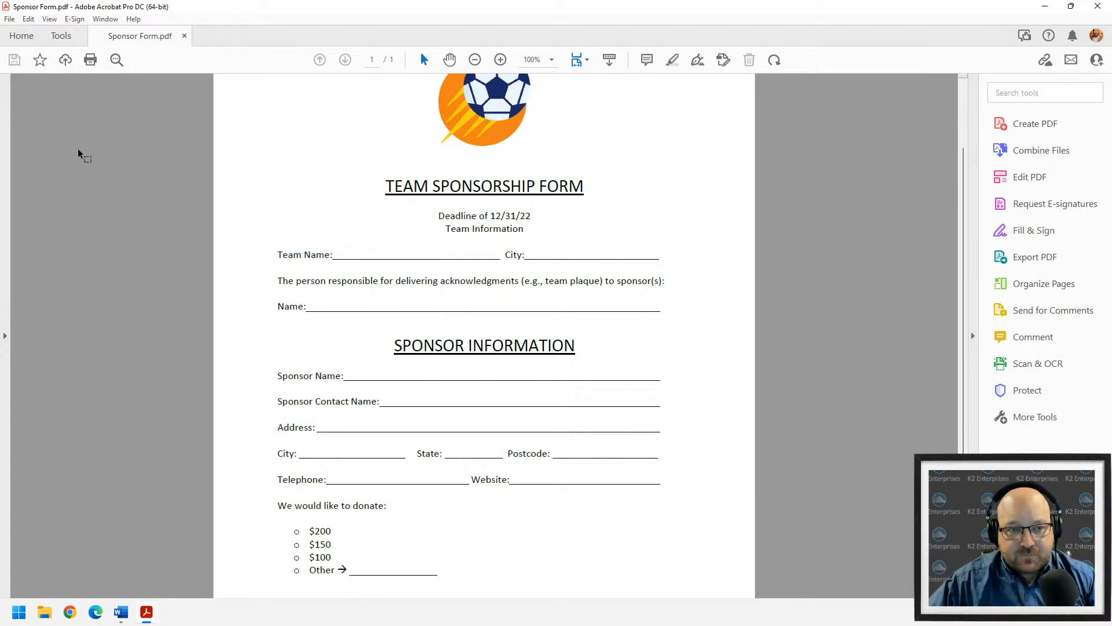
{"action": "left_click", "coordinate": [61, 36]}
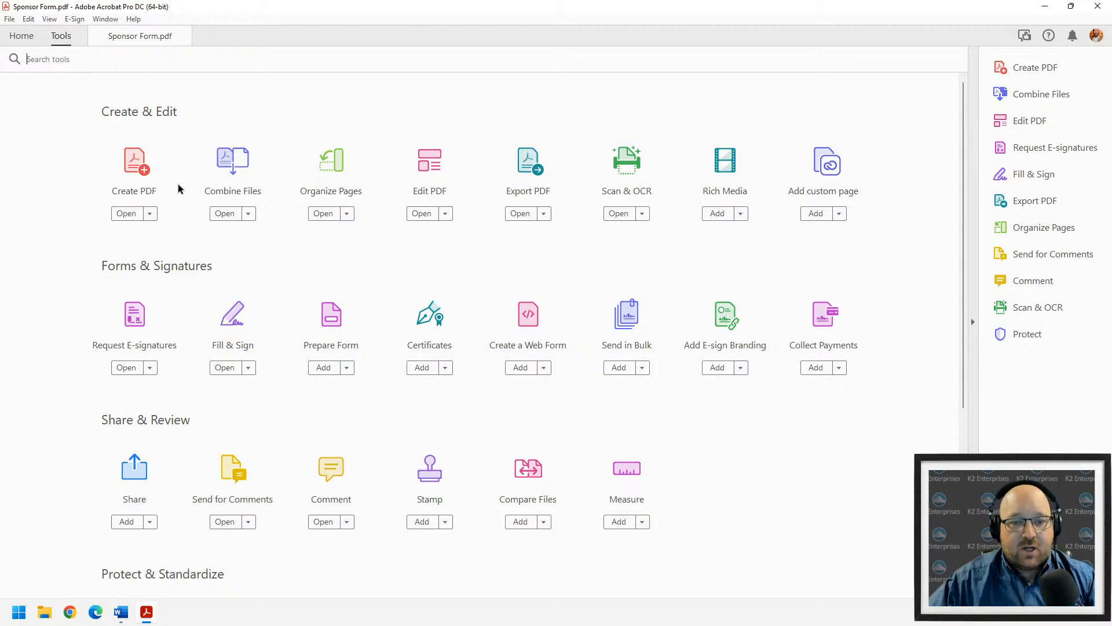
{"action": "left_click", "coordinate": [344, 324]}
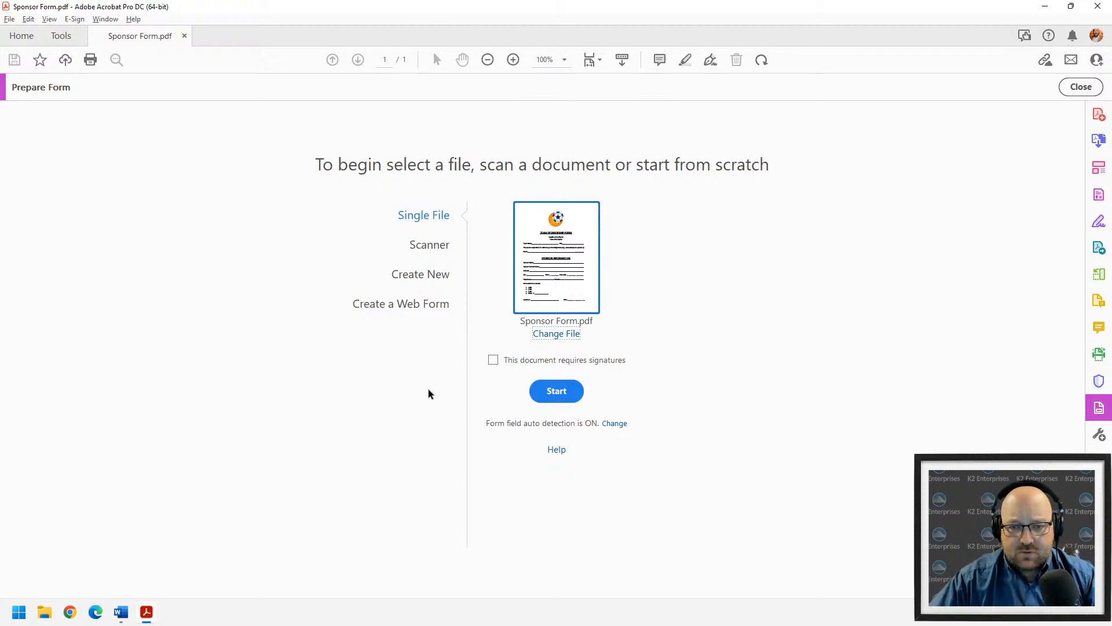
- Mark Sponsor Form.pdf as requiring signatures and start auto-detecting its form fields
{"action": "middle_click", "coordinate": [431, 261]}
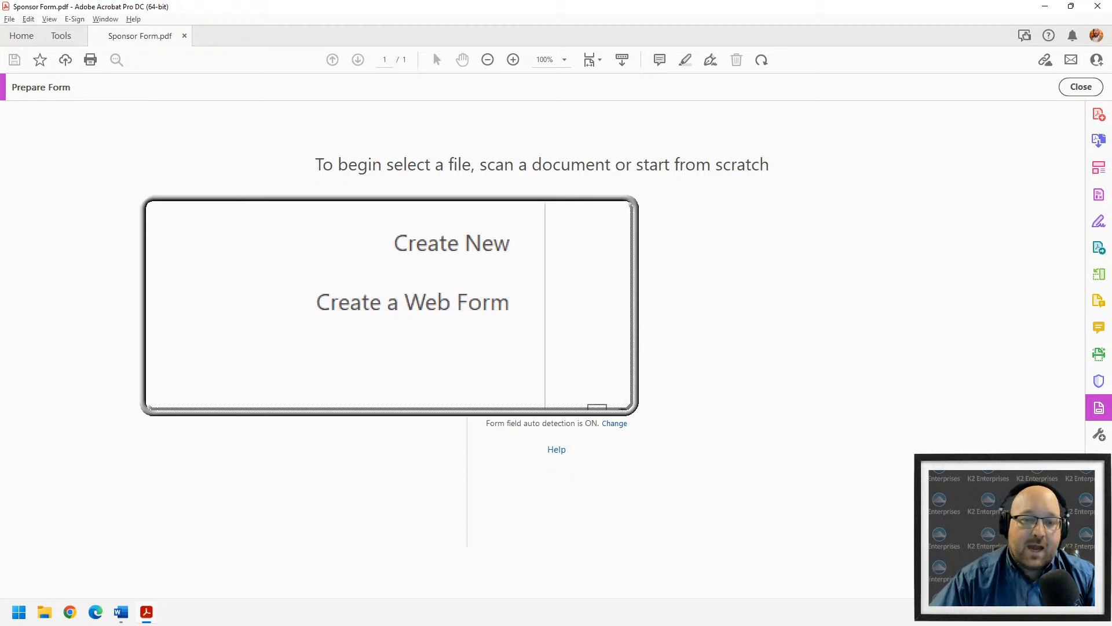
{"action": "middle_click", "coordinate": [390, 303]}
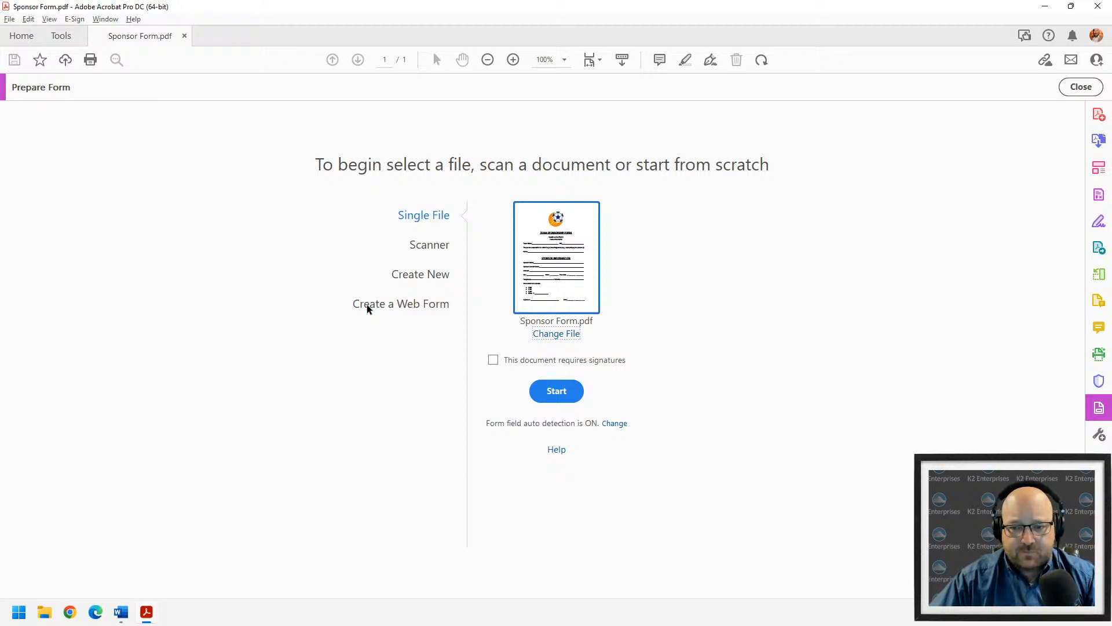
{"action": "left_click", "coordinate": [493, 360]}
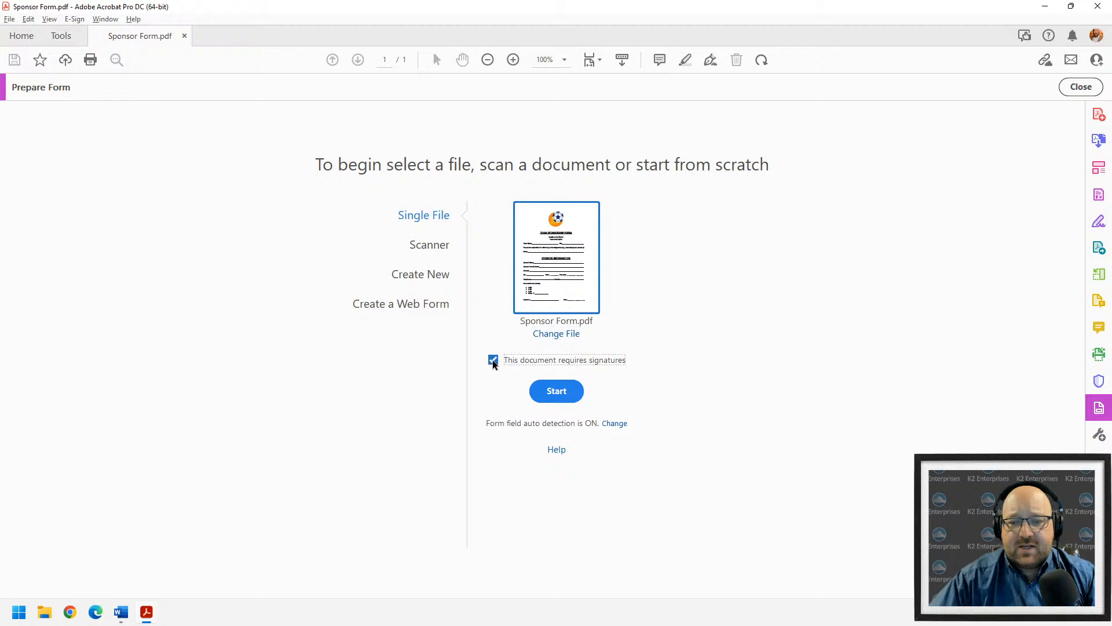
{"action": "left_click", "coordinate": [542, 398]}
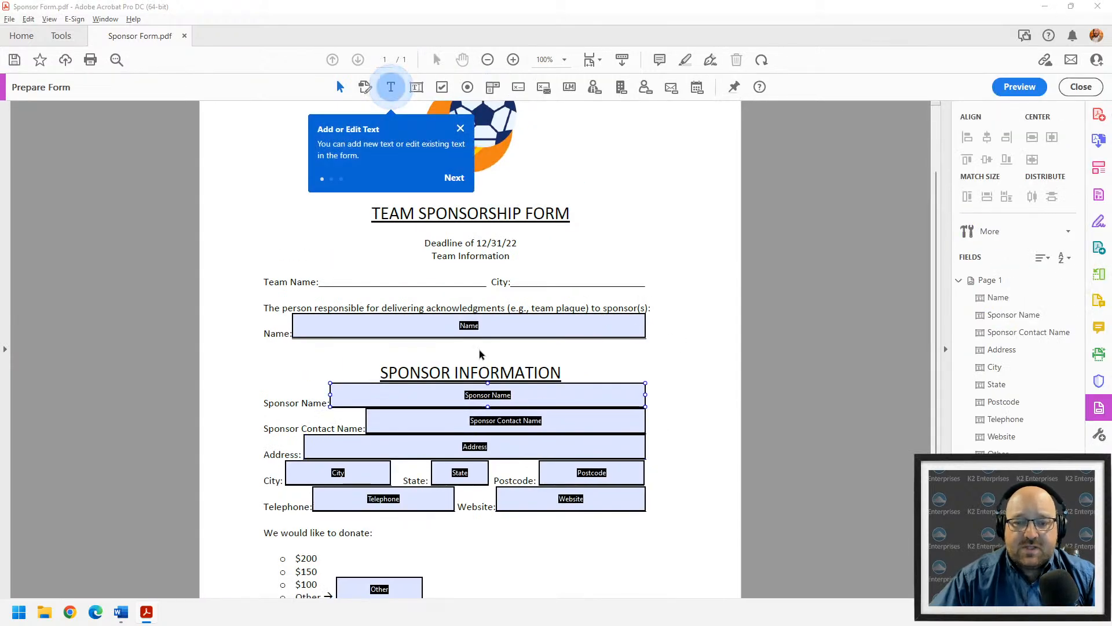
- Place check box fields beside the $200 and $150 donation options
{"action": "scroll", "coordinate": [519, 377], "scroll_direction": "down", "scroll_amount": 3}
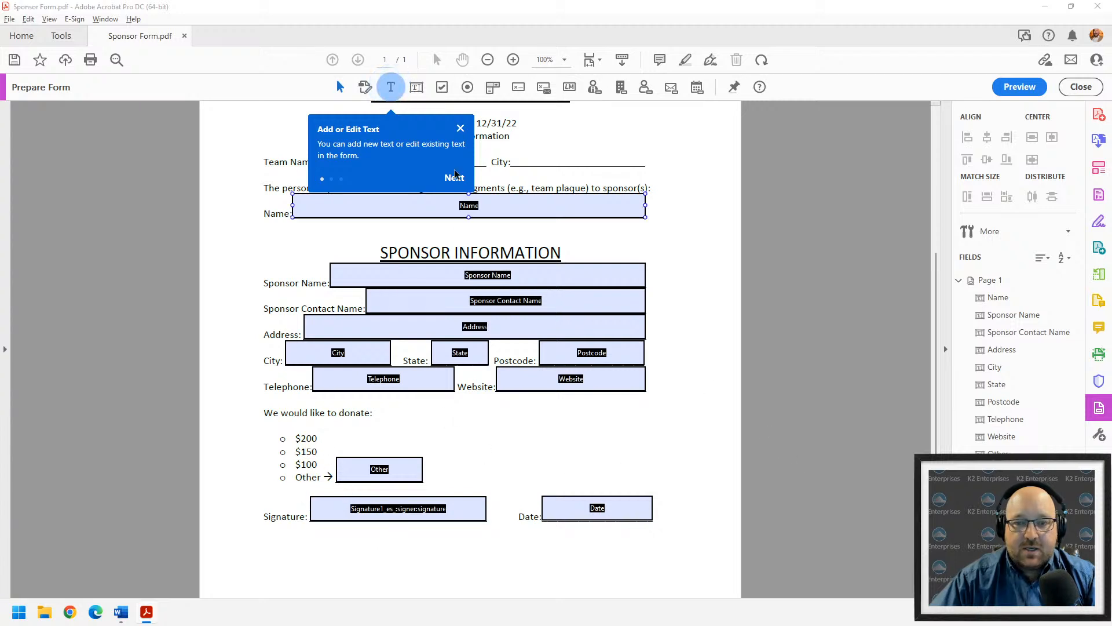
{"action": "left_click", "coordinate": [460, 128]}
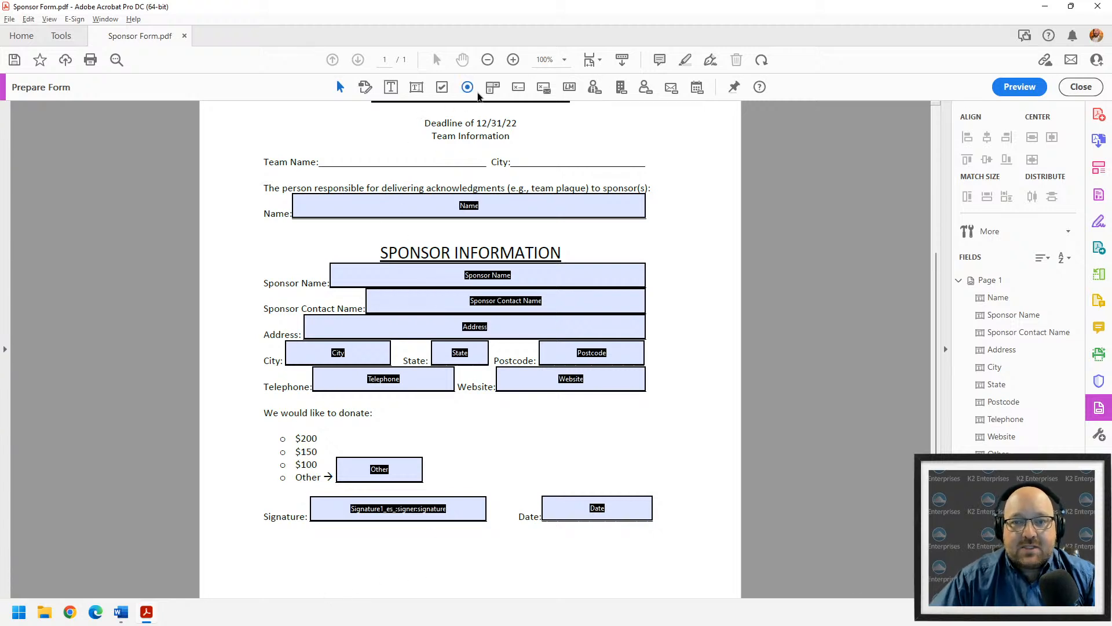
{"action": "left_click", "coordinate": [442, 87]}
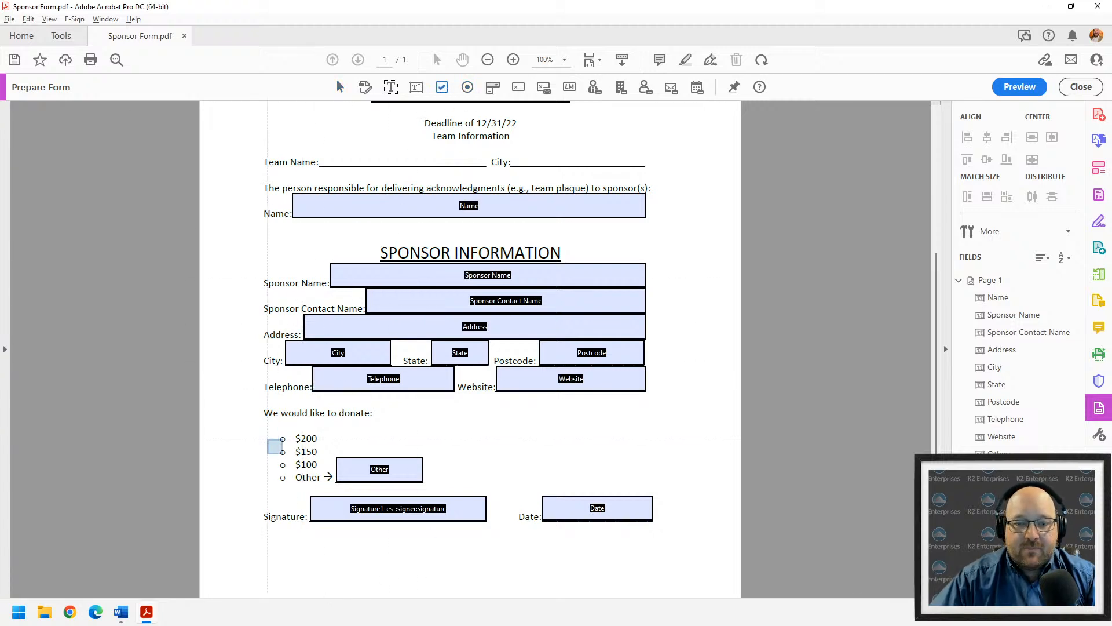
{"action": "left_click", "coordinate": [282, 438]}
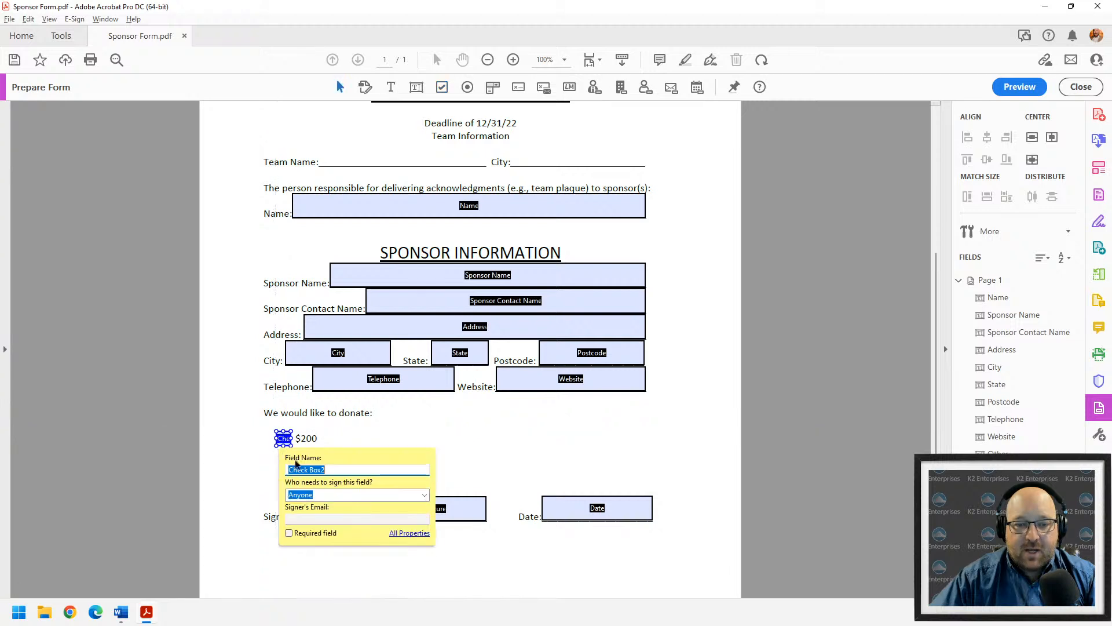
{"action": "left_click", "coordinate": [518, 465]}
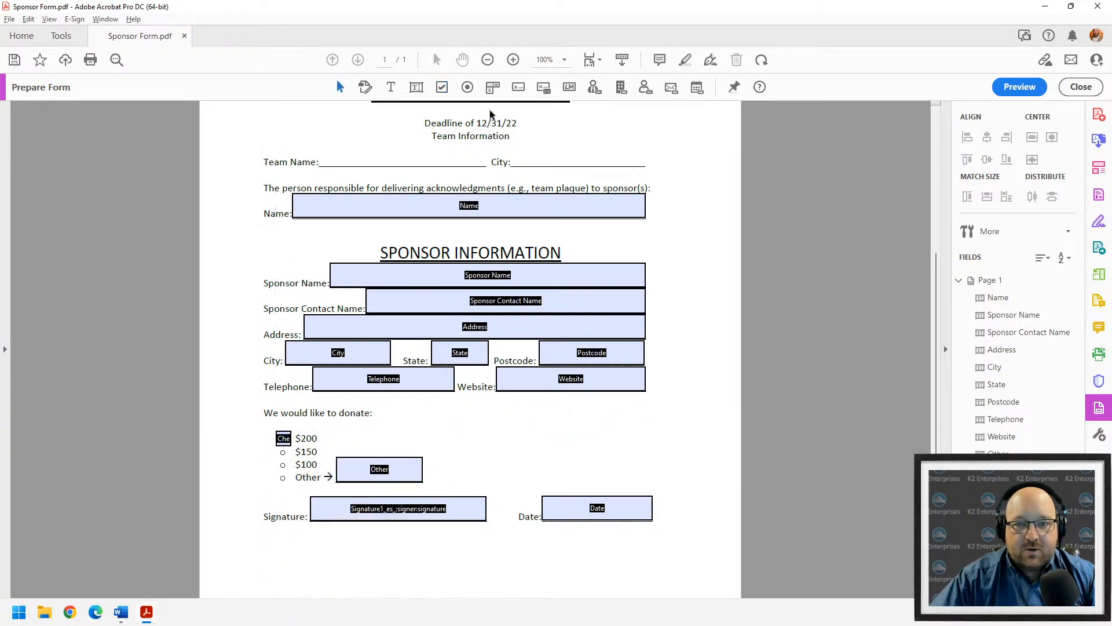
{"action": "left_click", "coordinate": [445, 89]}
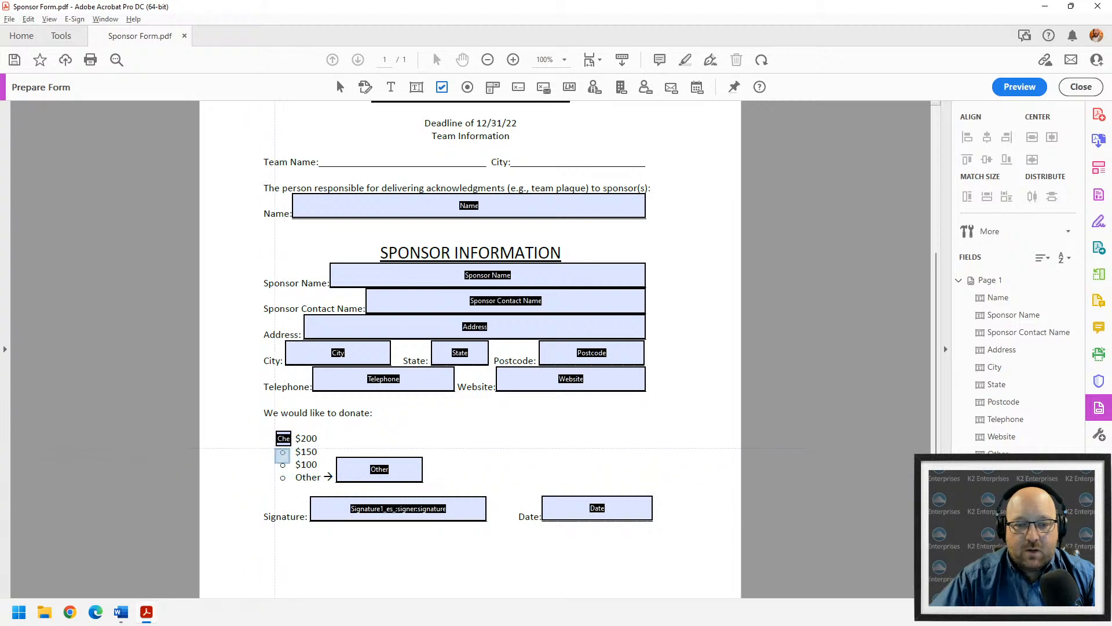
{"action": "left_click", "coordinate": [283, 456]}
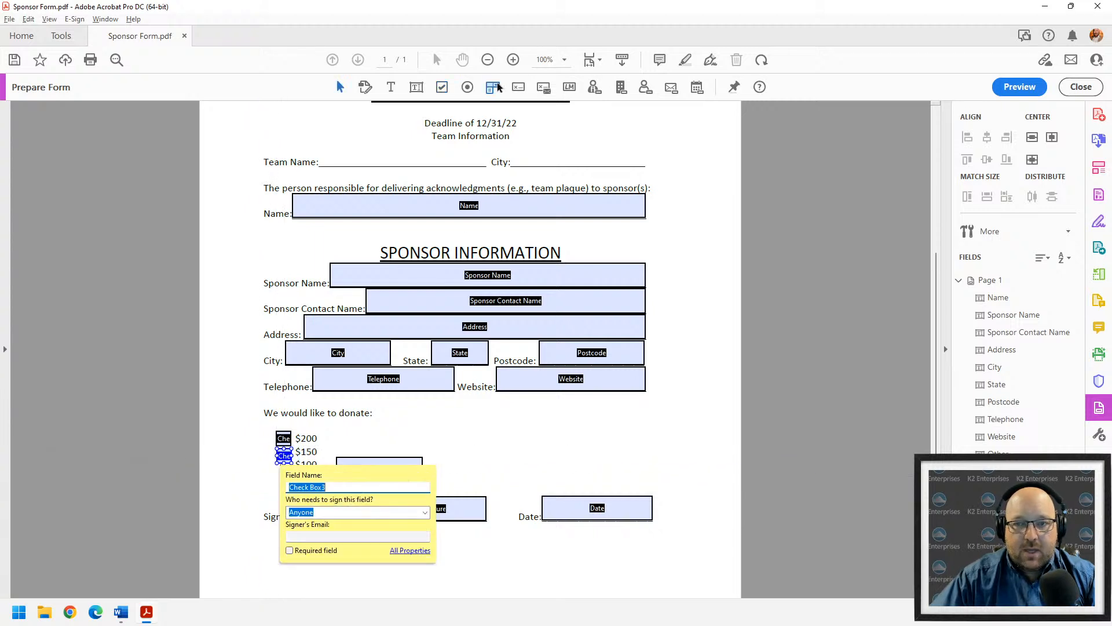
{"action": "left_click", "coordinate": [441, 88]}
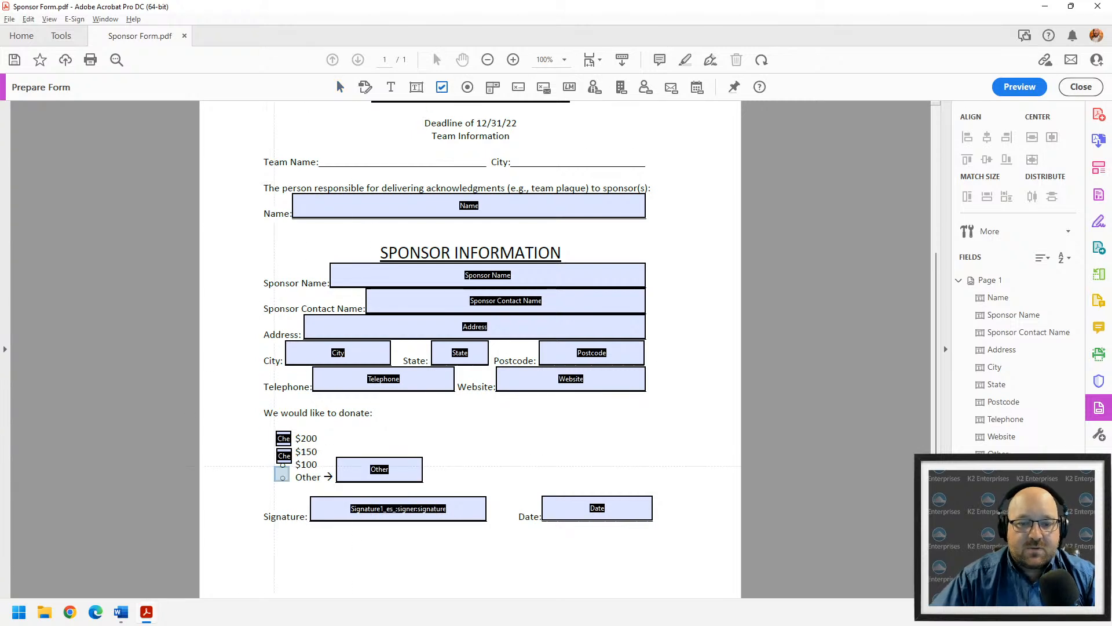
- Add check box fields beside the $100 and Other donation amounts
{"action": "left_click", "coordinate": [284, 470]}
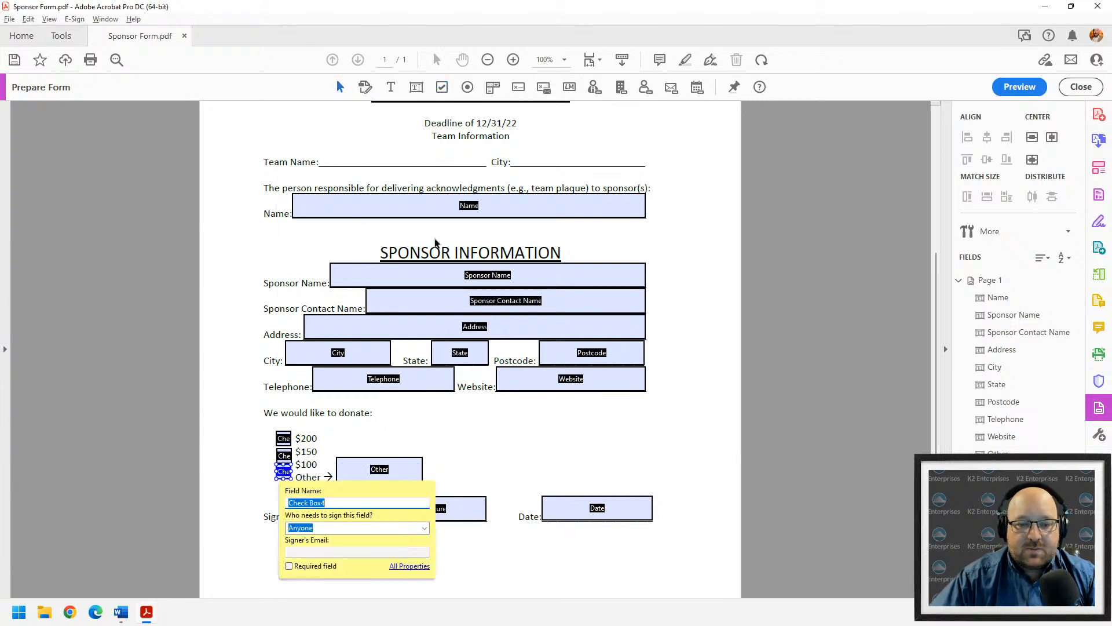
{"action": "left_click", "coordinate": [442, 87]}
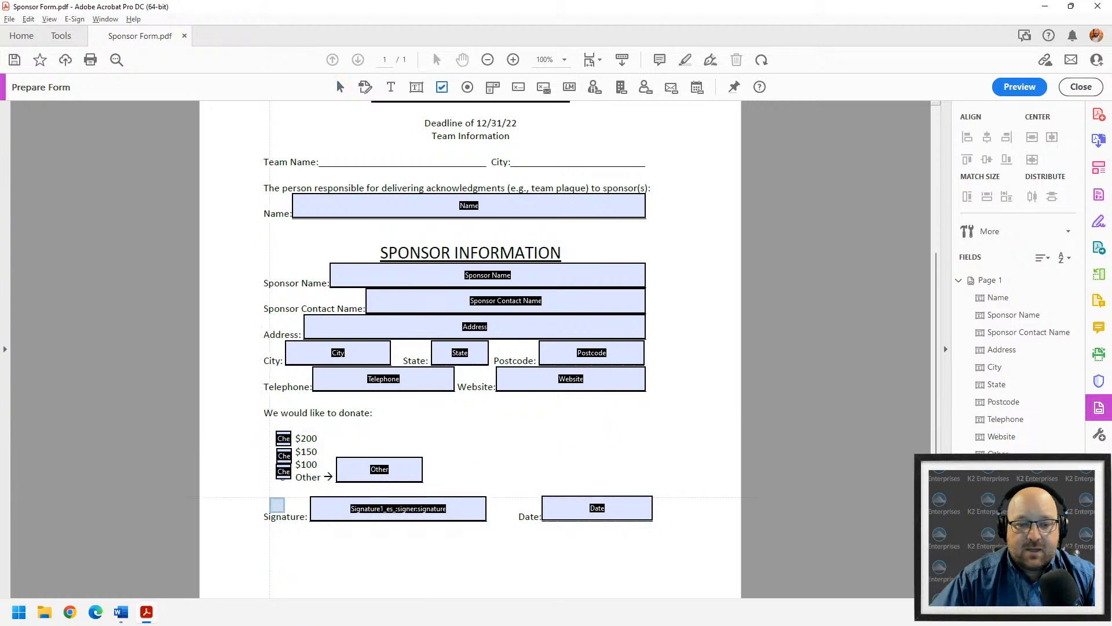
{"action": "left_click", "coordinate": [283, 487]}
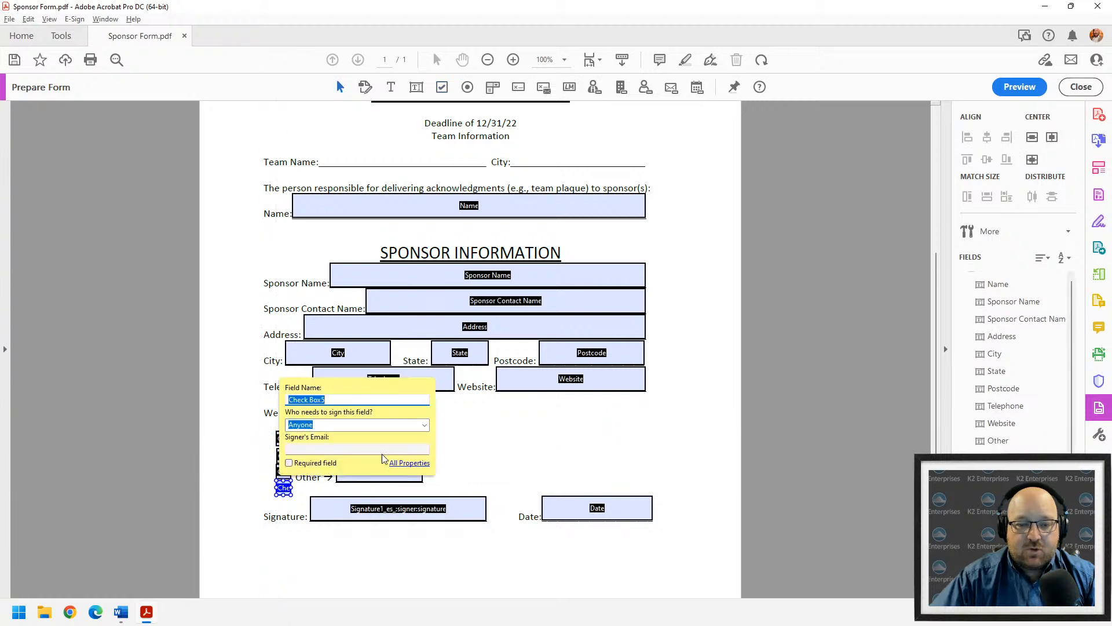
{"action": "left_click", "coordinate": [476, 445]}
{"action": "scroll", "coordinate": [464, 460], "scroll_direction": "up", "scroll_amount": 3}
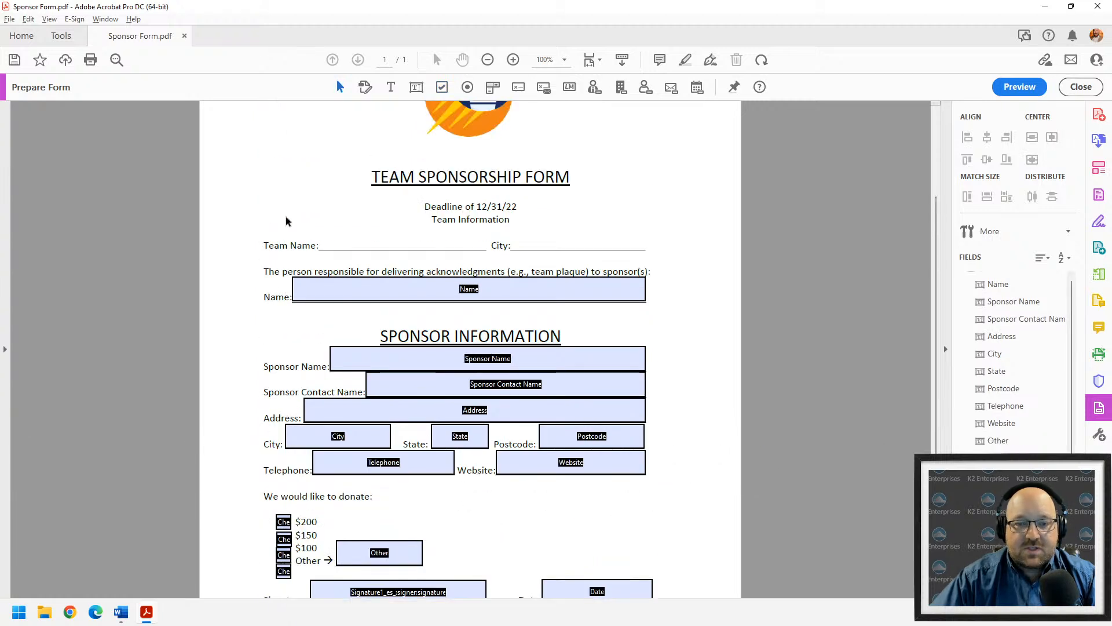
- Add a text field named 'Team Name' on the Team Name line
{"action": "left_click", "coordinate": [415, 88]}
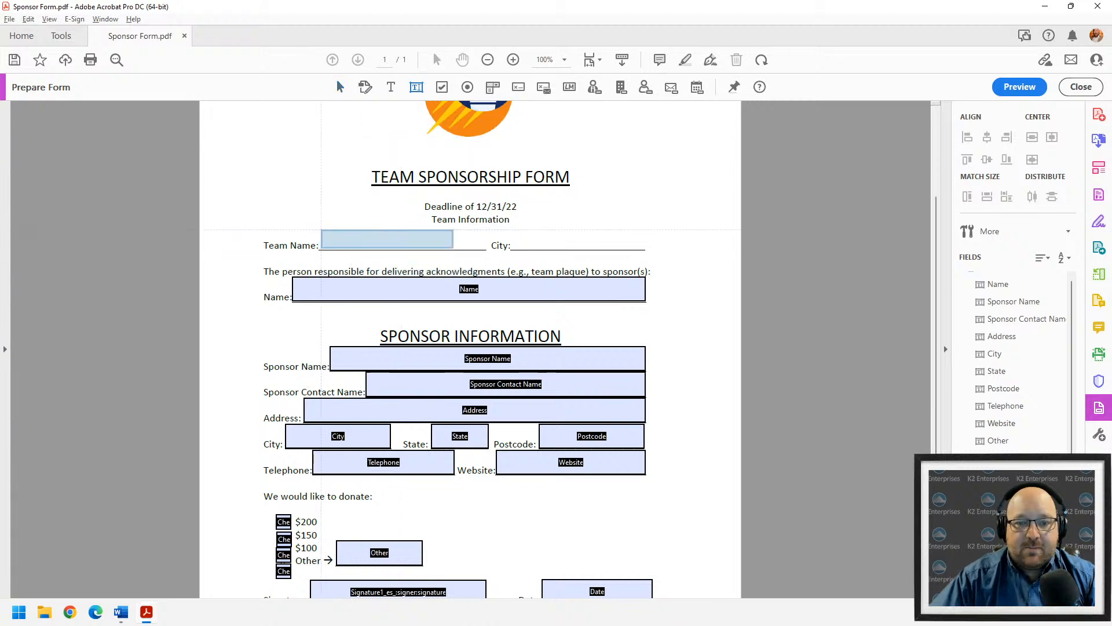
{"action": "left_click", "coordinate": [322, 232]}
{"action": "type", "text": "Te"}
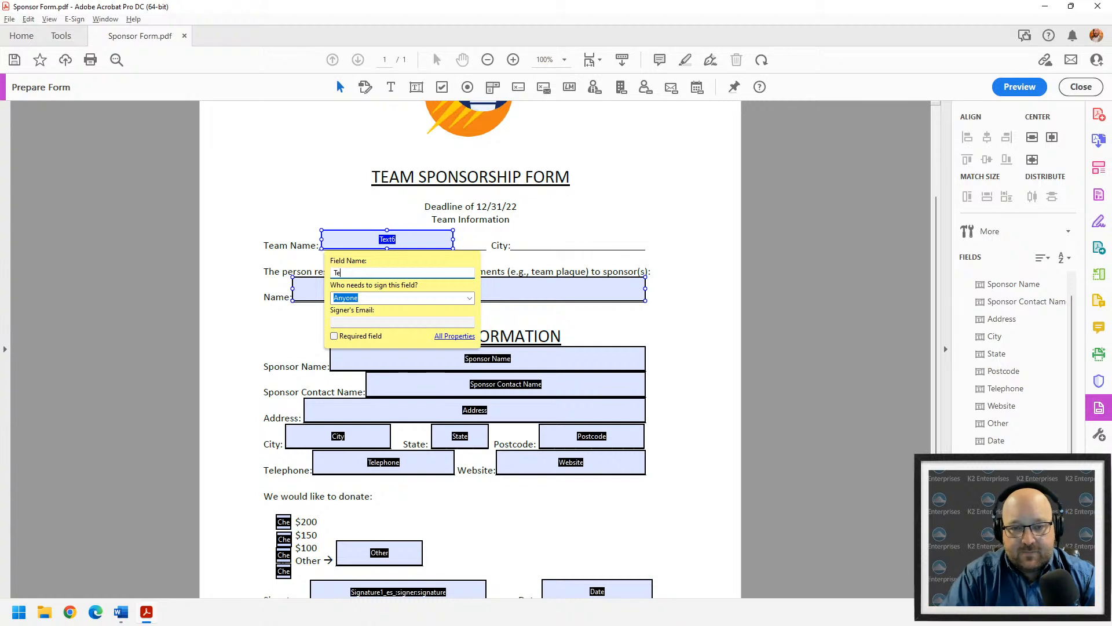
{"action": "type", "text": "am Nam a"}
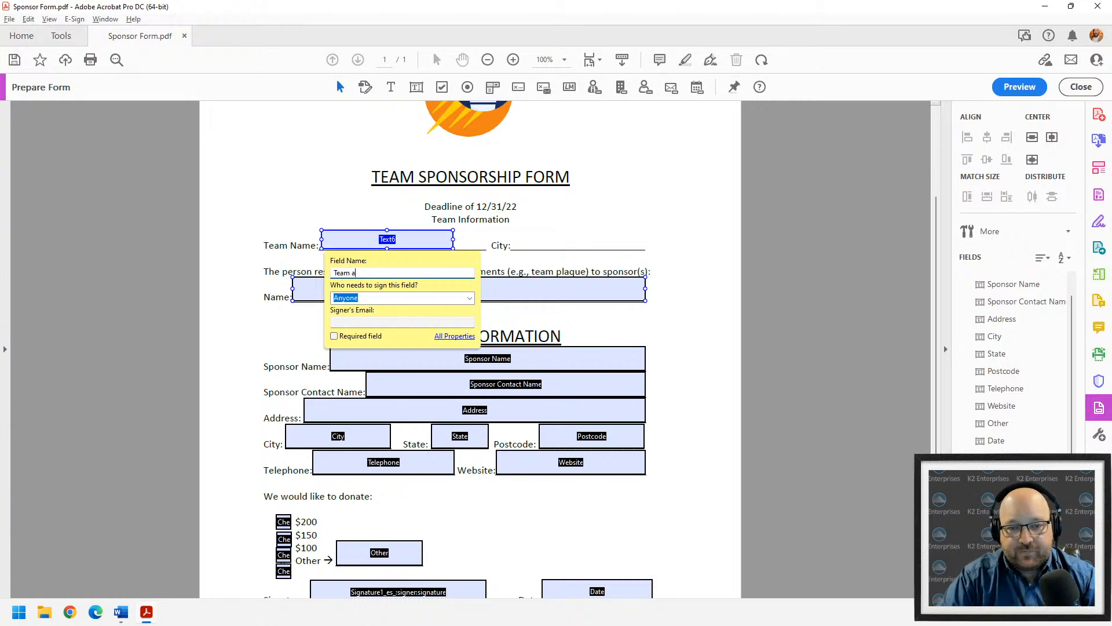
{"action": "key", "text": "BackSpace"}
{"action": "type", "text": "Name"}
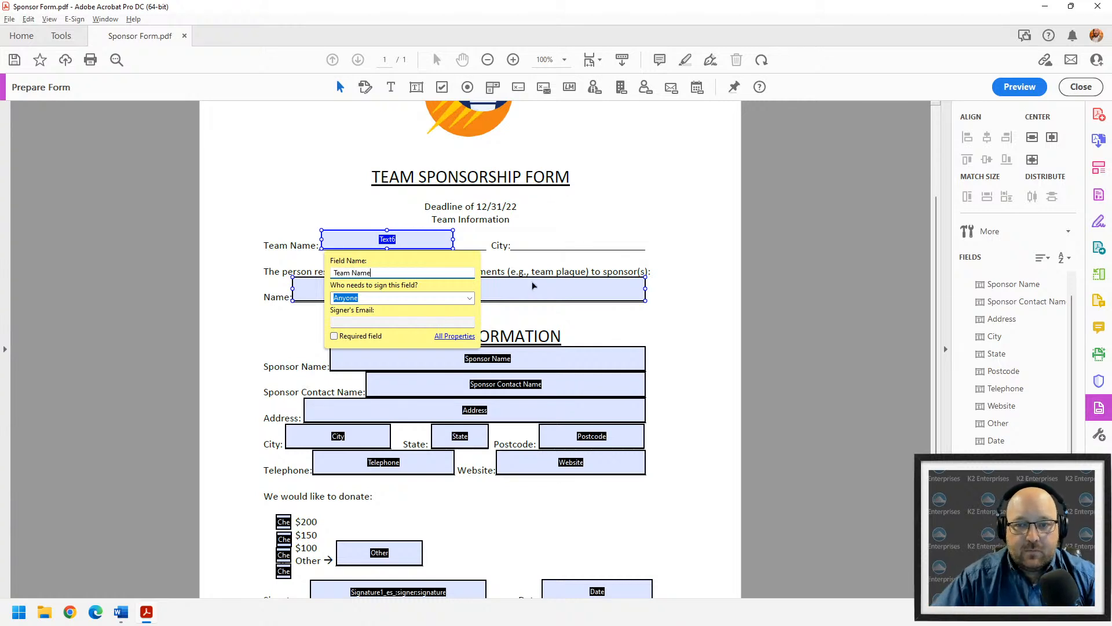
{"action": "double_click", "coordinate": [547, 237]}
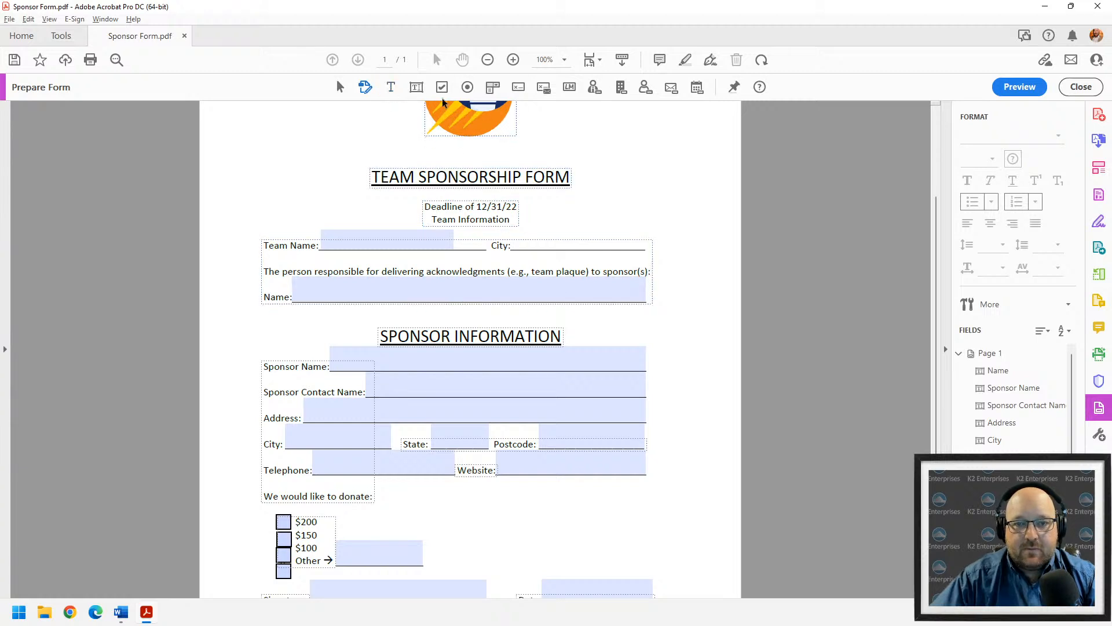
- Add a text field named 'City' beside City and preview the form
{"action": "left_click", "coordinate": [416, 87]}
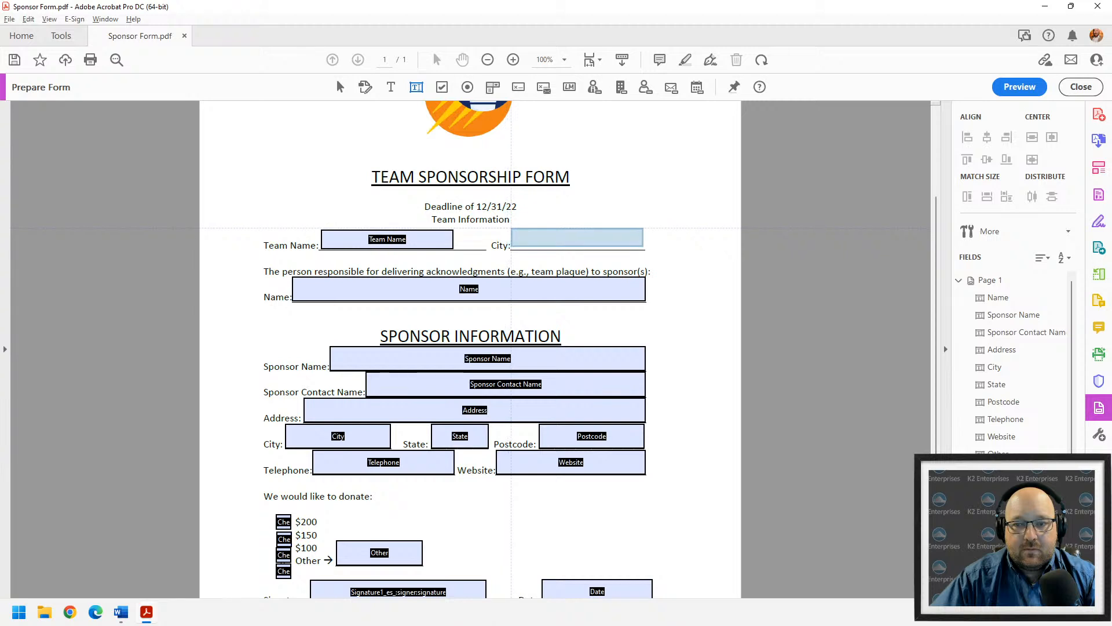
{"action": "left_click", "coordinate": [513, 230]}
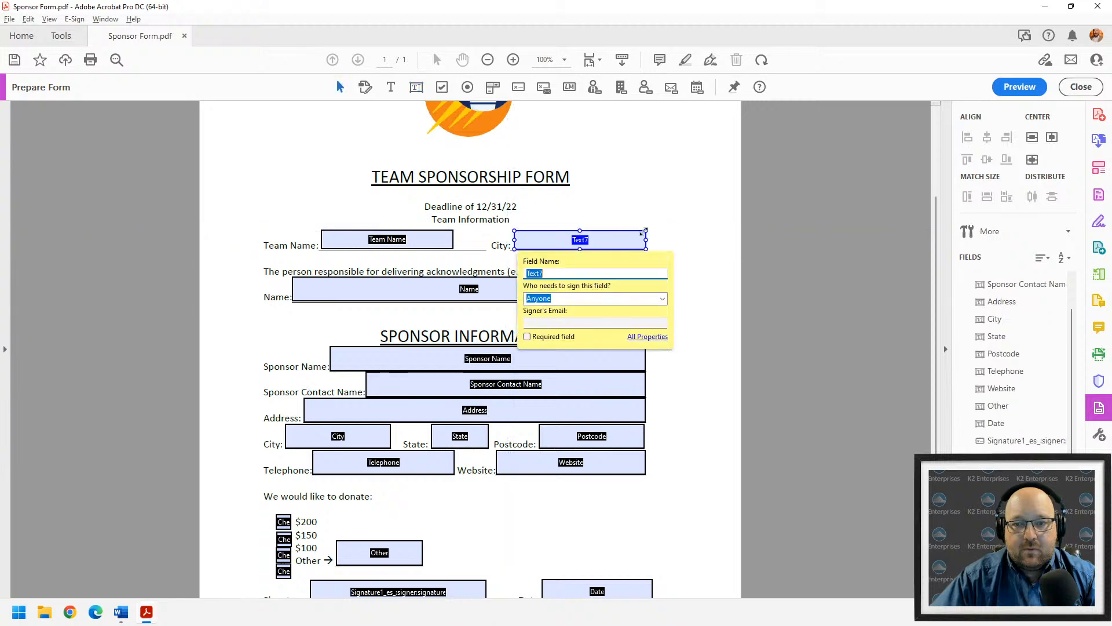
{"action": "type", "text": "City"}
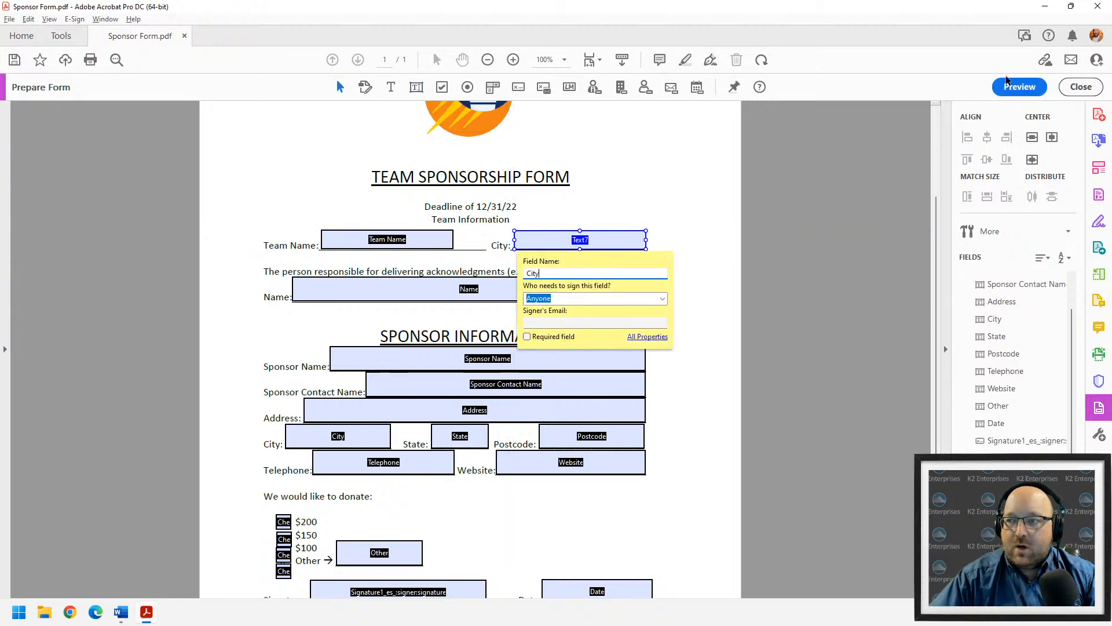
{"action": "left_click", "coordinate": [1020, 87]}
- Fill in team 'Big Bear Cubs', city 'Fawnskin, CA', and tick the $200 donation box
{"action": "scroll", "coordinate": [700, 416], "scroll_direction": "down", "scroll_amount": 3}
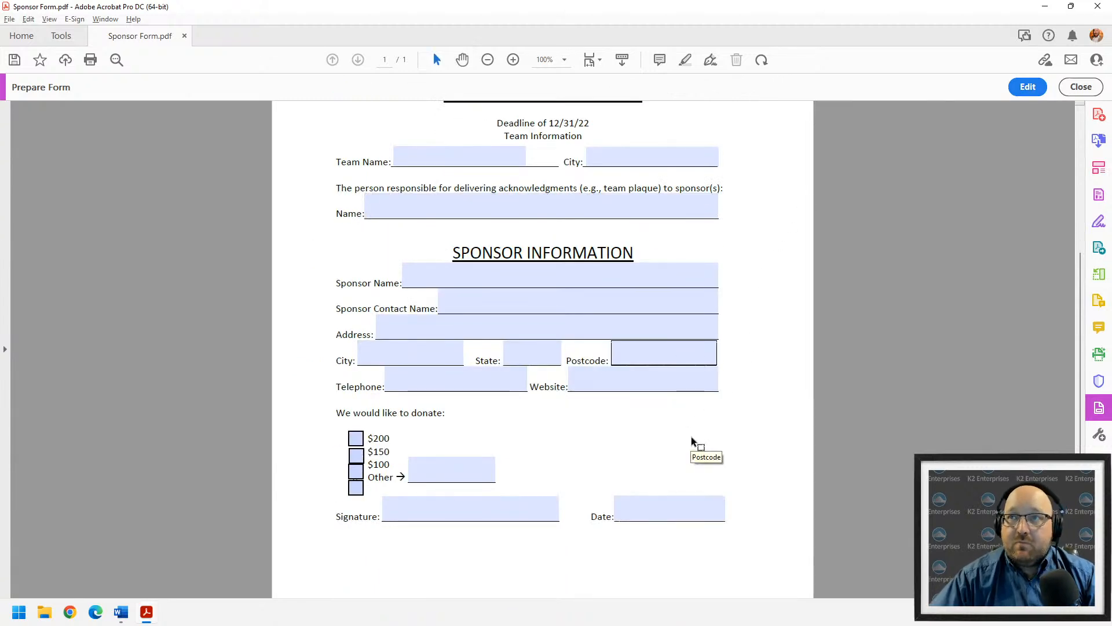
{"action": "scroll", "coordinate": [578, 351], "scroll_direction": "up", "scroll_amount": 3}
{"action": "left_click", "coordinate": [490, 251]}
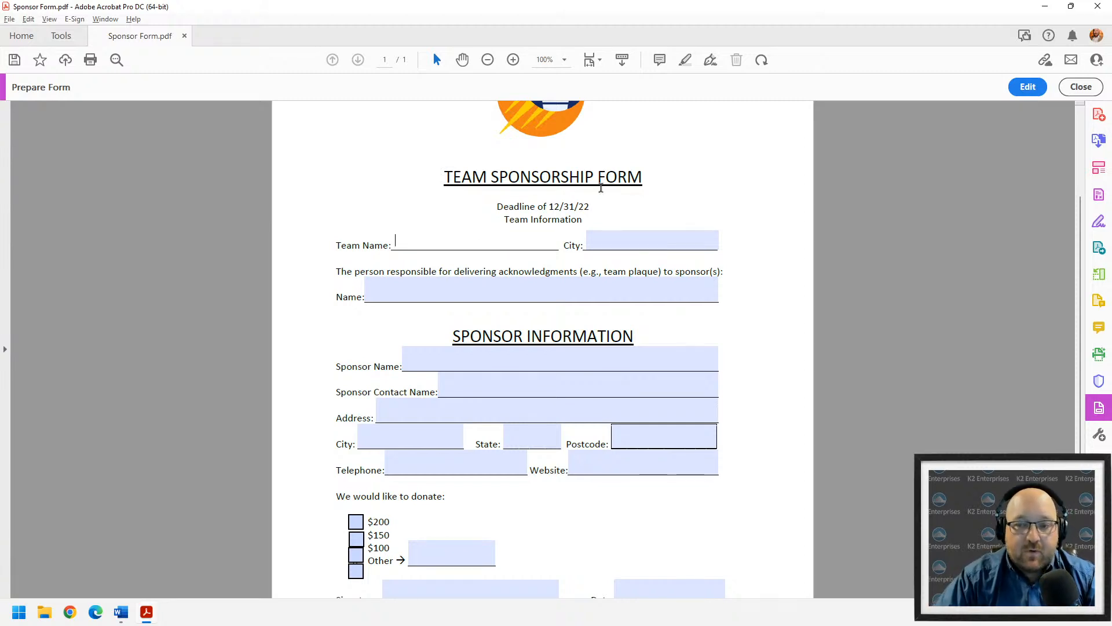
{"action": "type", "text": "B"}
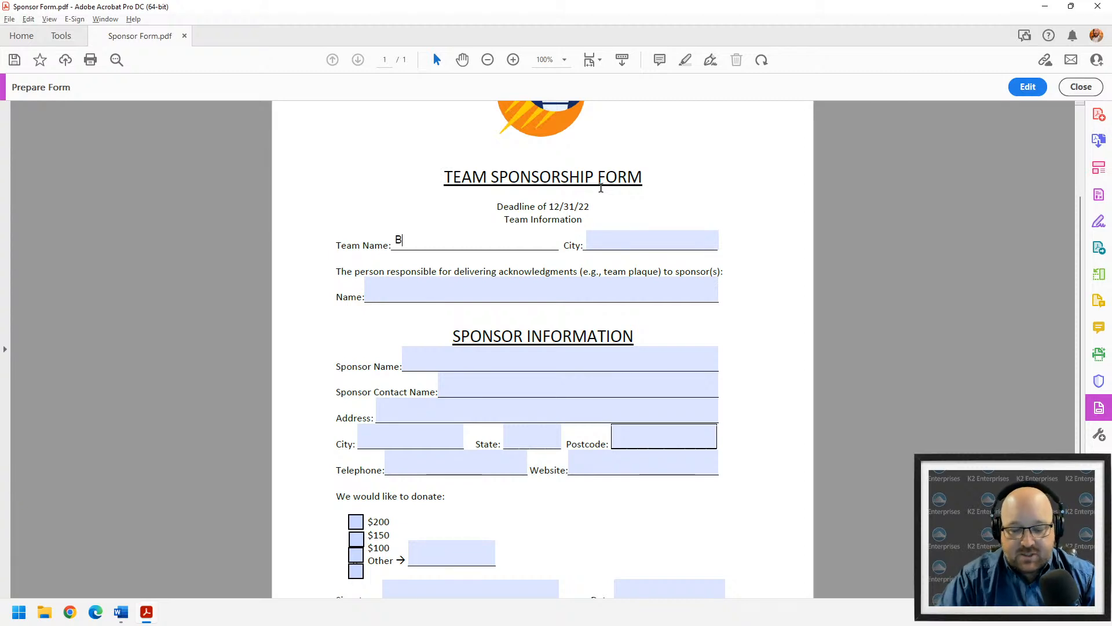
{"action": "type", "text": "ig Bear Cubs"}
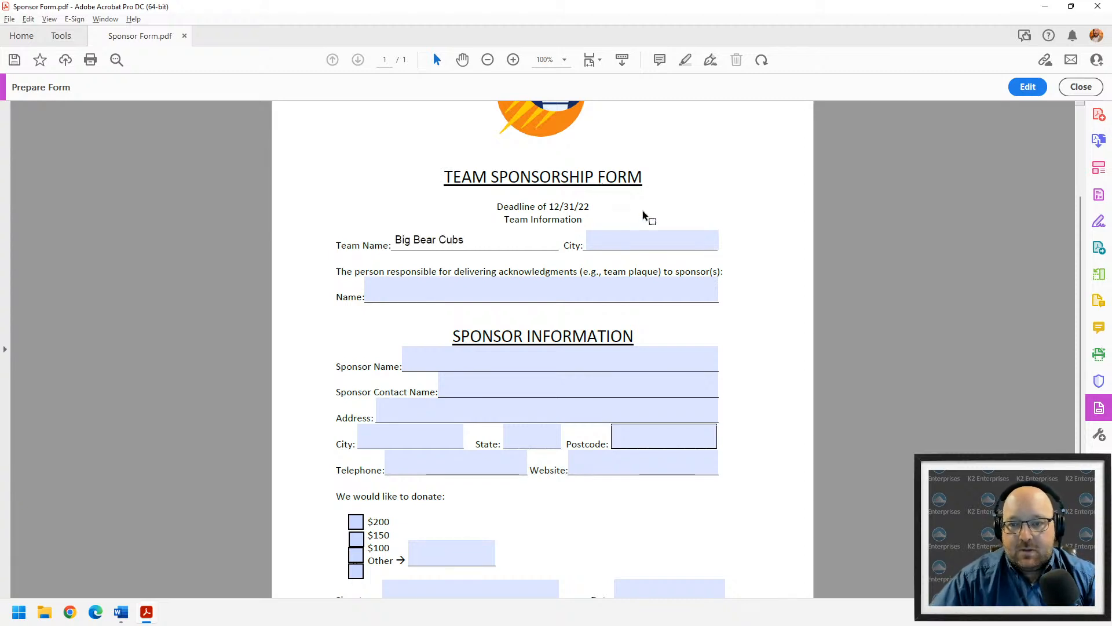
{"action": "key", "text": "Tab"}
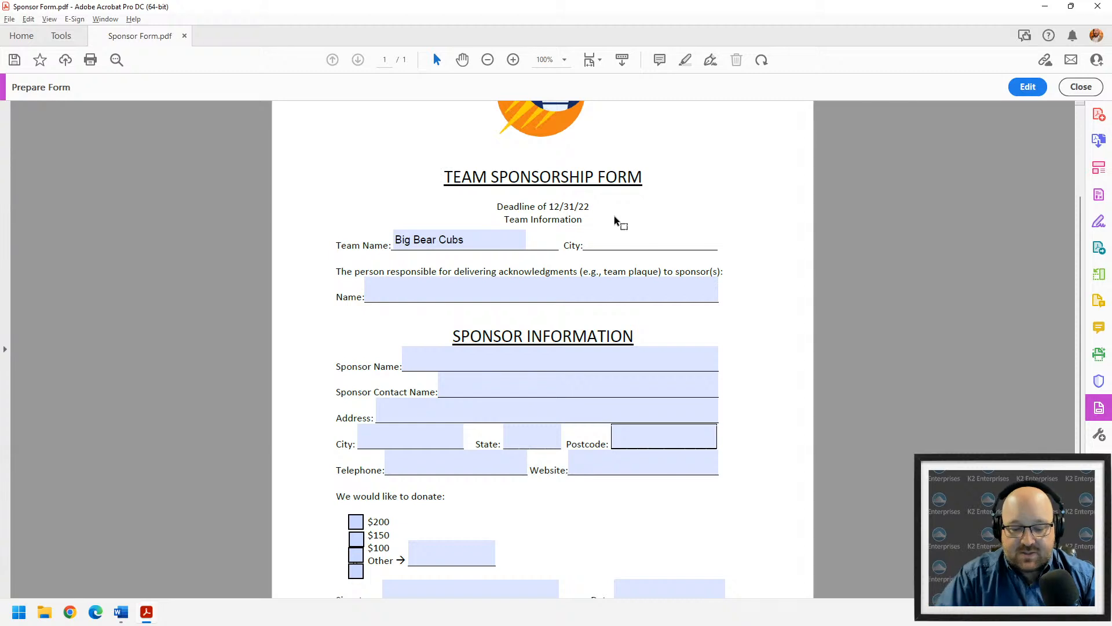
{"action": "type", "text": "Fa"}
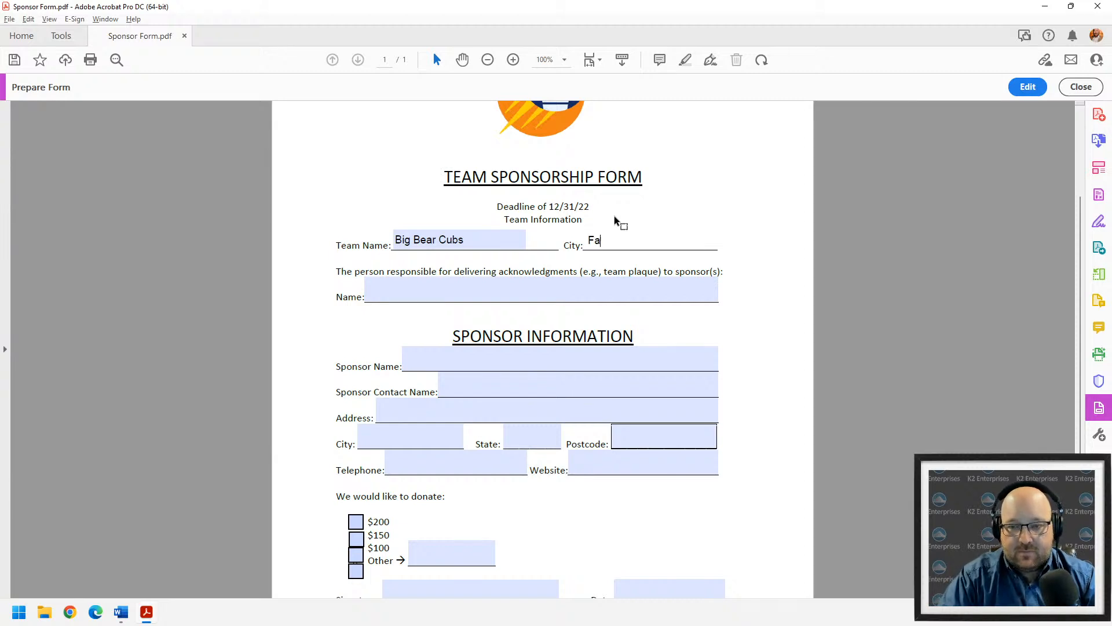
{"action": "type", "text": "wnskin, "}
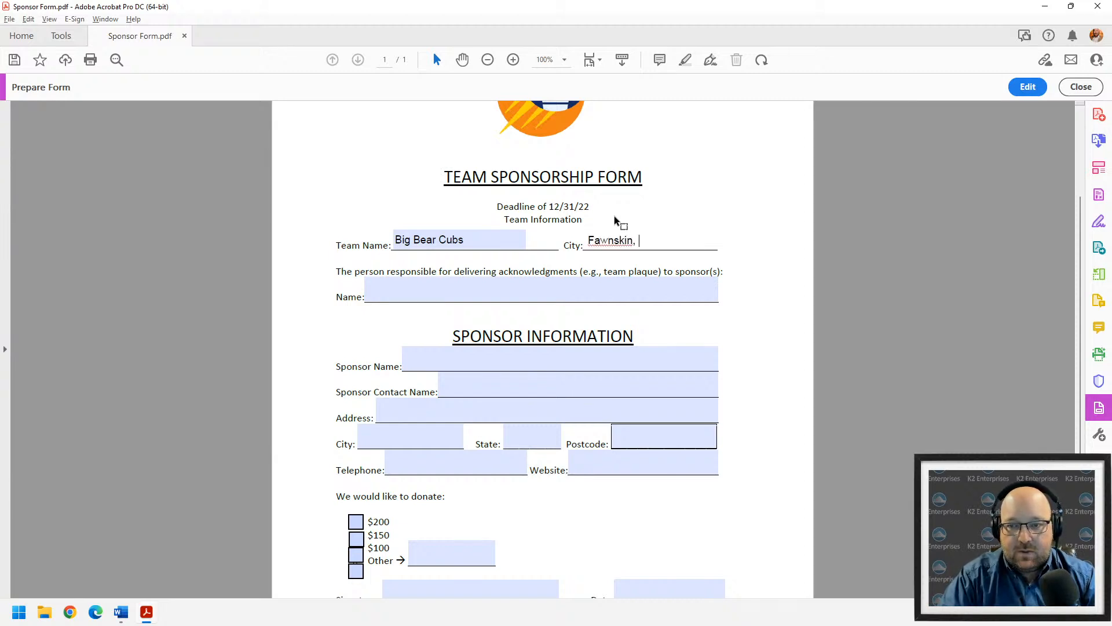
{"action": "type", "text": "CA"}
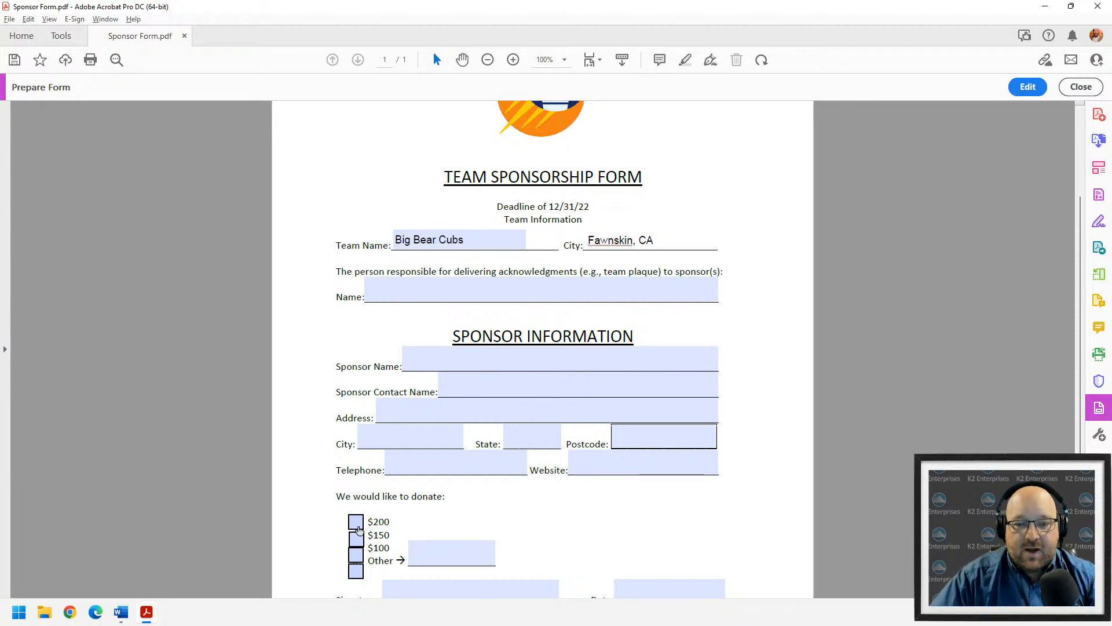
{"action": "left_click", "coordinate": [357, 524]}
{"action": "scroll", "coordinate": [522, 545], "scroll_direction": "down", "scroll_amount": 1}
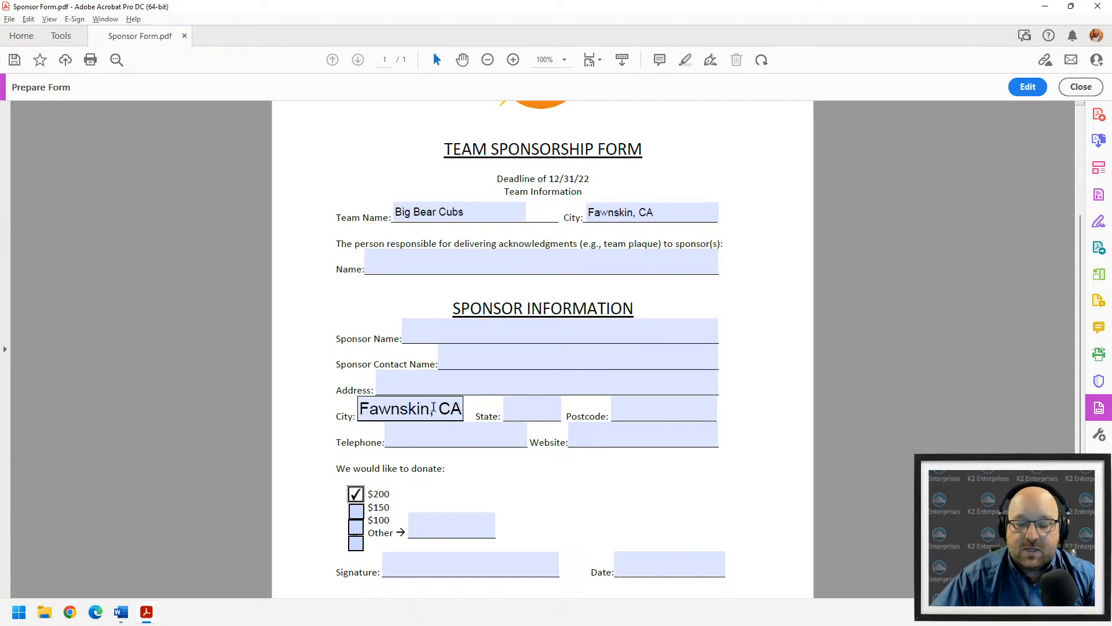
- Back in form editing, review the sponsor City field's Appearance and General properties
{"action": "left_click", "coordinate": [1028, 88]}
{"action": "left_click", "coordinate": [307, 404]}
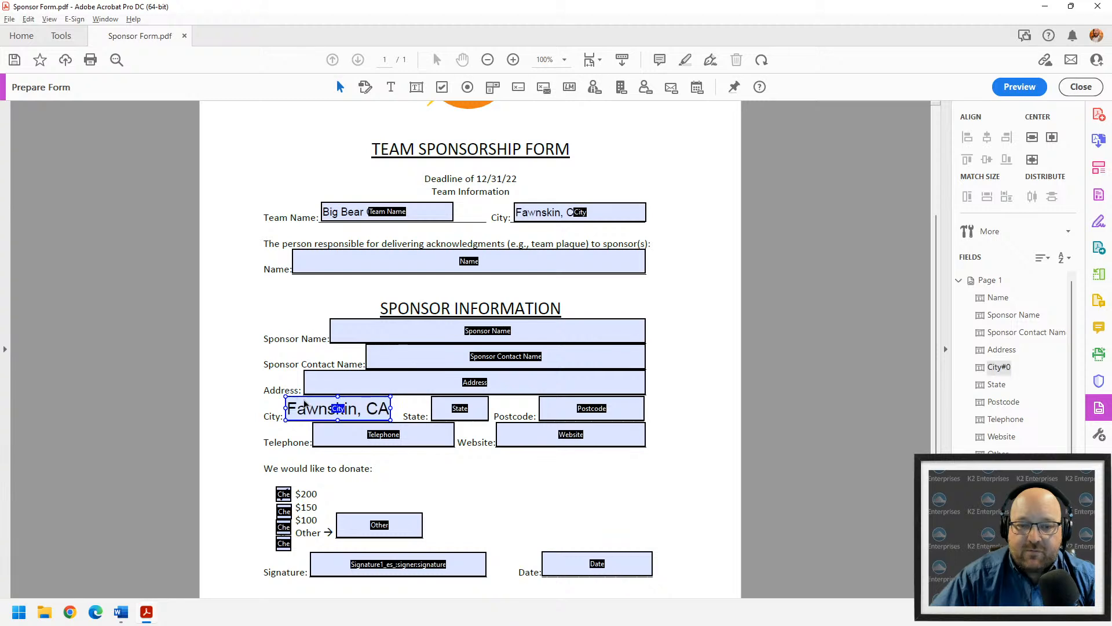
{"action": "right_click", "coordinate": [305, 404]}
{"action": "left_click", "coordinate": [302, 407]}
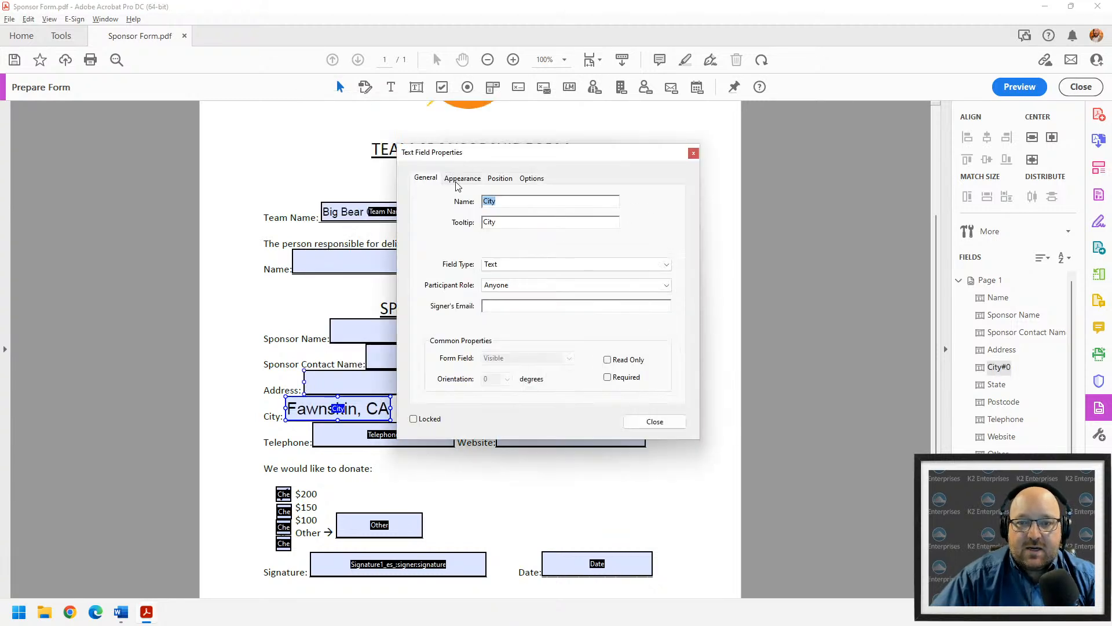
{"action": "left_click", "coordinate": [457, 180]}
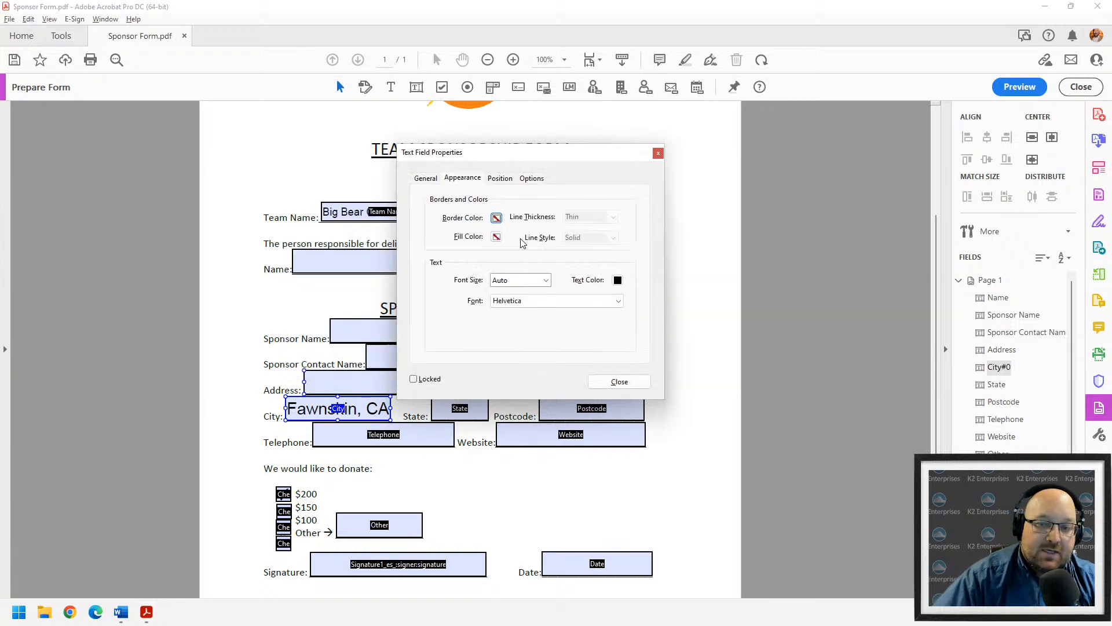
{"action": "left_click", "coordinate": [421, 179]}
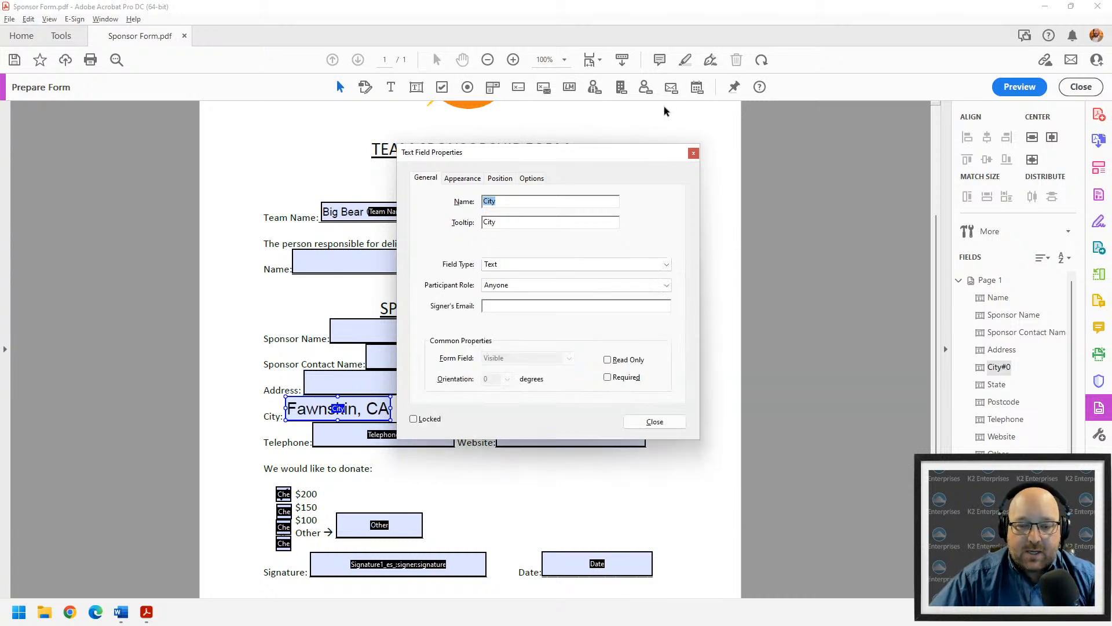
{"action": "left_click", "coordinate": [693, 153]}
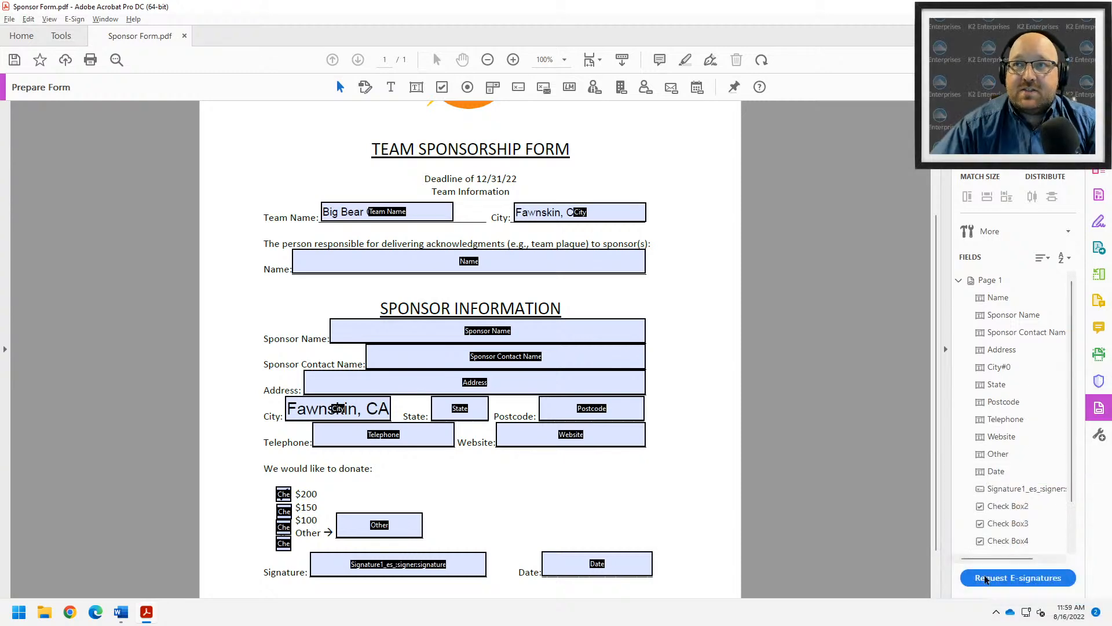
- Choose Request E-signatures from the Prepare Form pane
{"action": "left_click", "coordinate": [988, 578]}
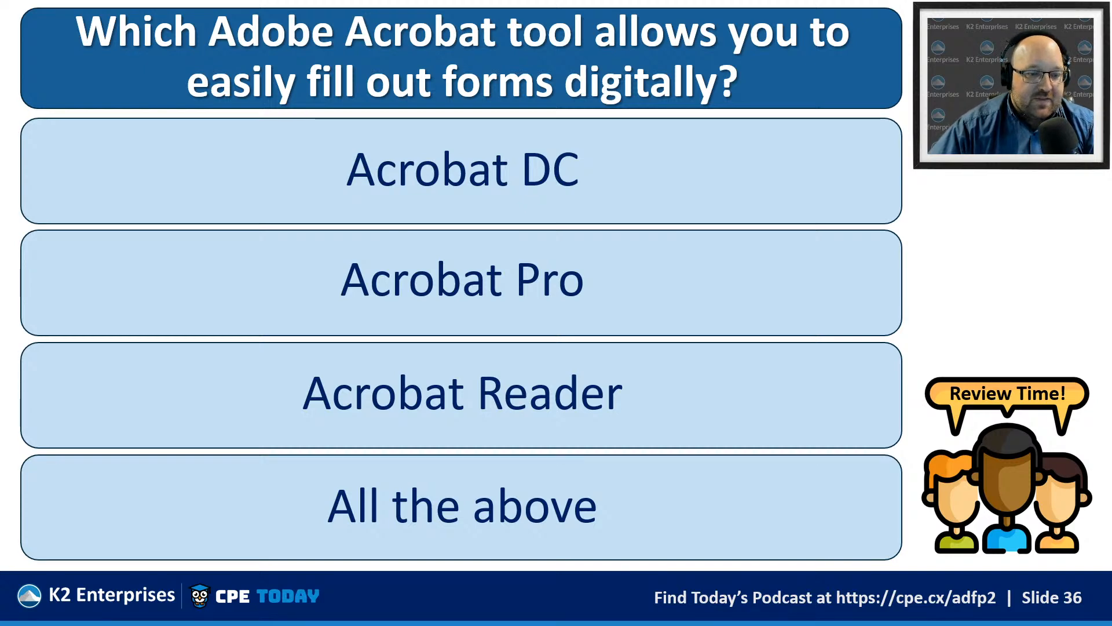
- Highlight 'easily fill out' in the slide 36 review question
{"action": "left_click_drag", "start_coordinate": [194, 82], "coordinate": [433, 79]}
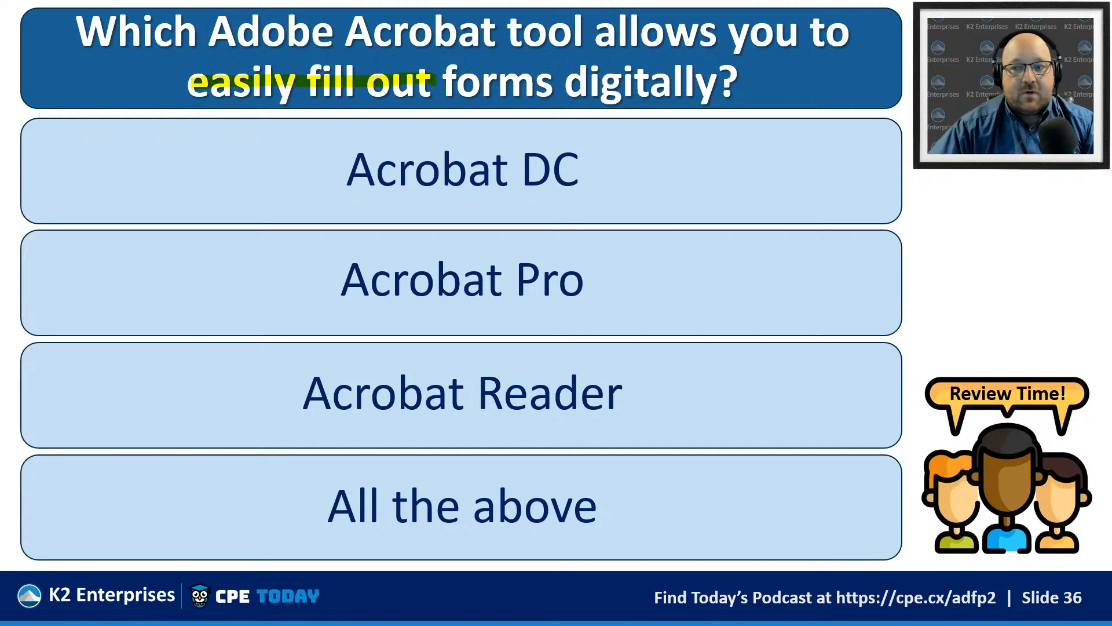